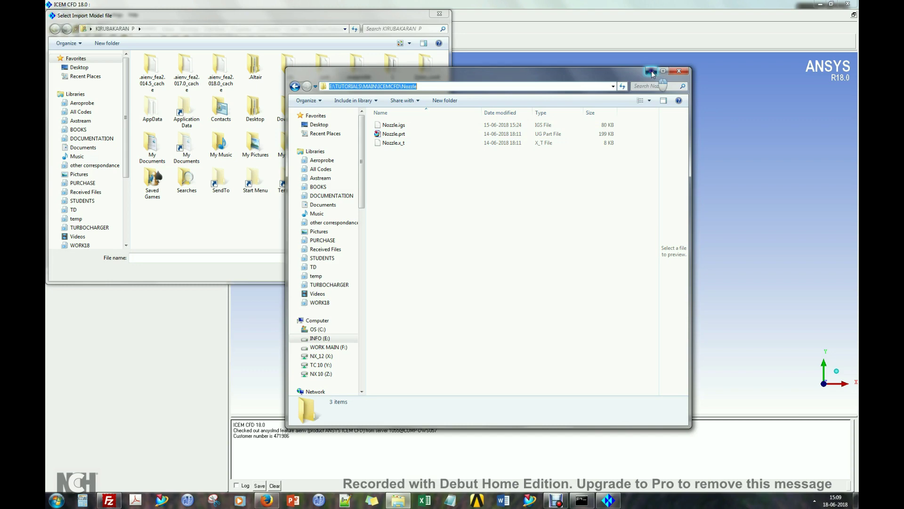
Go to the folder E:\TUTORIALS\MAIN\ICEMCFD\Nozzle in the import model file dialog.
{"action": "left_click", "coordinate": [221, 258]}
{"action": "type", "text": "E:\\TUTORIALS\\MAIN\\ICEMCFD\\Nozzle"}
{"action": "left_click", "coordinate": [377, 270]}
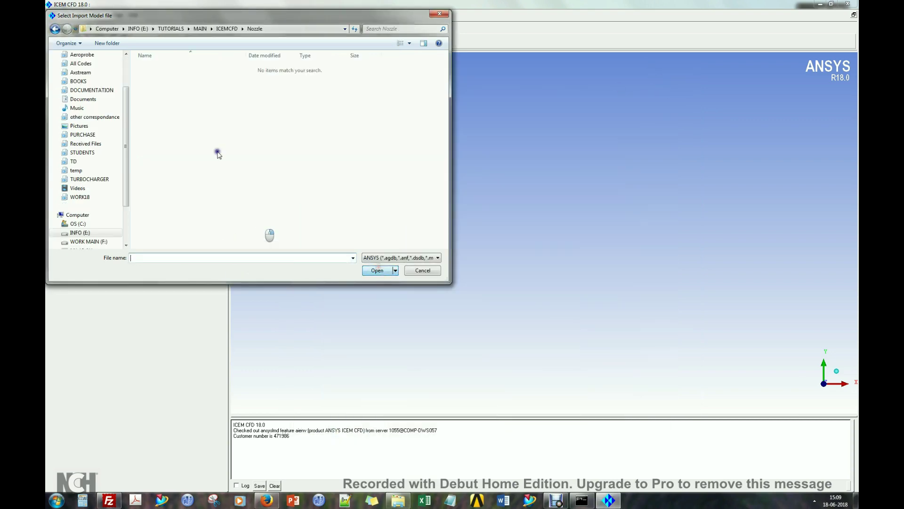
List all file types and import the Nozzle.igs geometry with the default import options.
{"action": "left_click", "coordinate": [399, 258]}
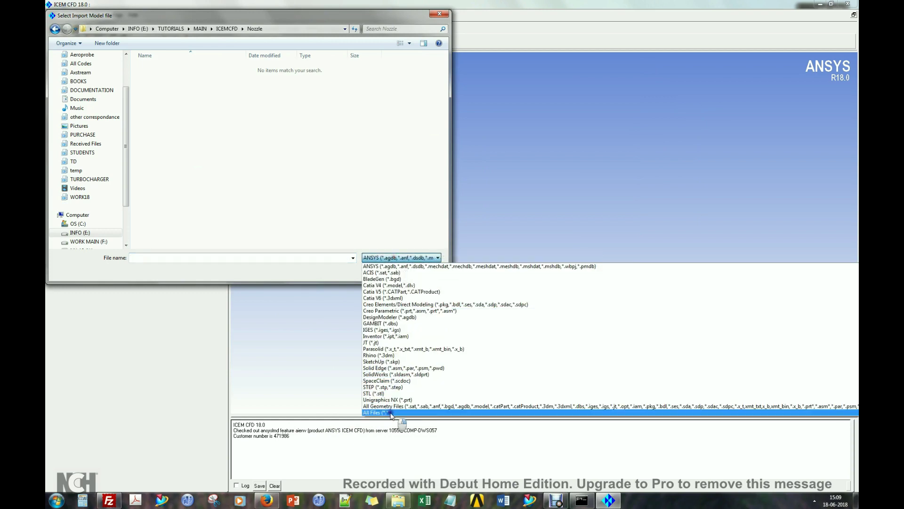
{"action": "left_click", "coordinate": [383, 412]}
{"action": "left_click", "coordinate": [159, 67]}
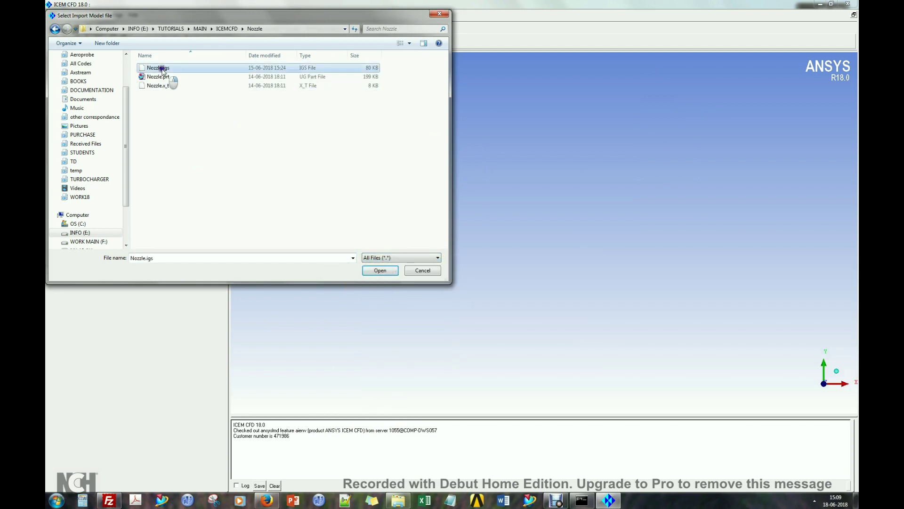
{"action": "double_click", "coordinate": [155, 69]}
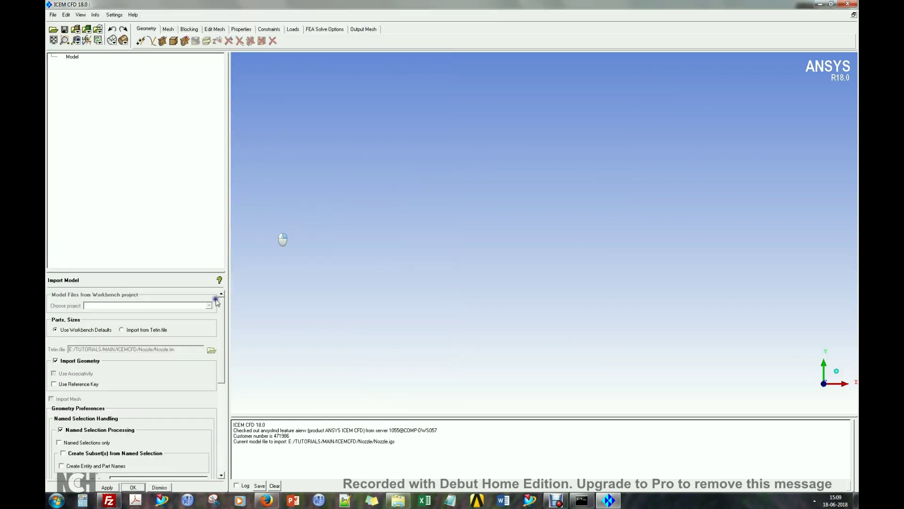
{"action": "left_click", "coordinate": [133, 487]}
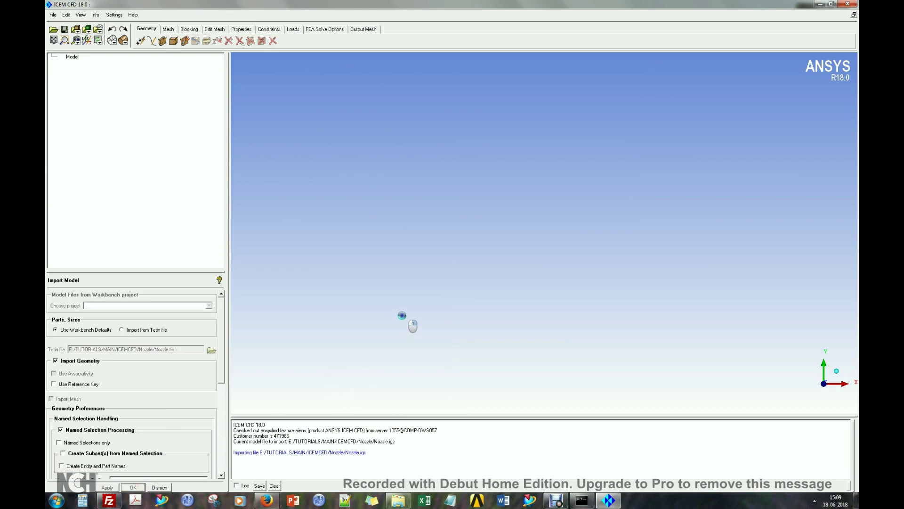
{"action": "scroll", "coordinate": [471, 193], "scroll_direction": "down", "scroll_amount": 3}
{"action": "scroll", "coordinate": [473, 212], "scroll_direction": "down", "scroll_amount": 2}
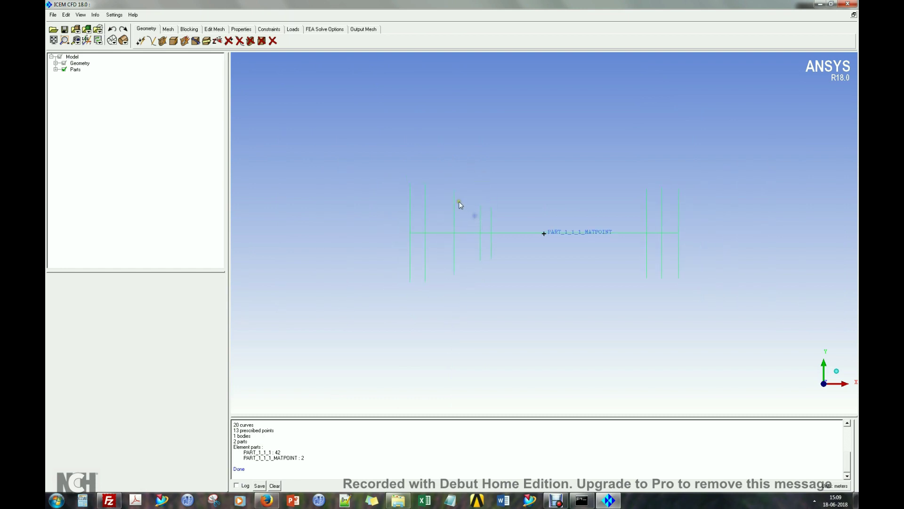
Expand the Parts and Geometry branches, turn on the surfaces and display them with Show Full.
{"action": "left_click", "coordinate": [55, 70]}
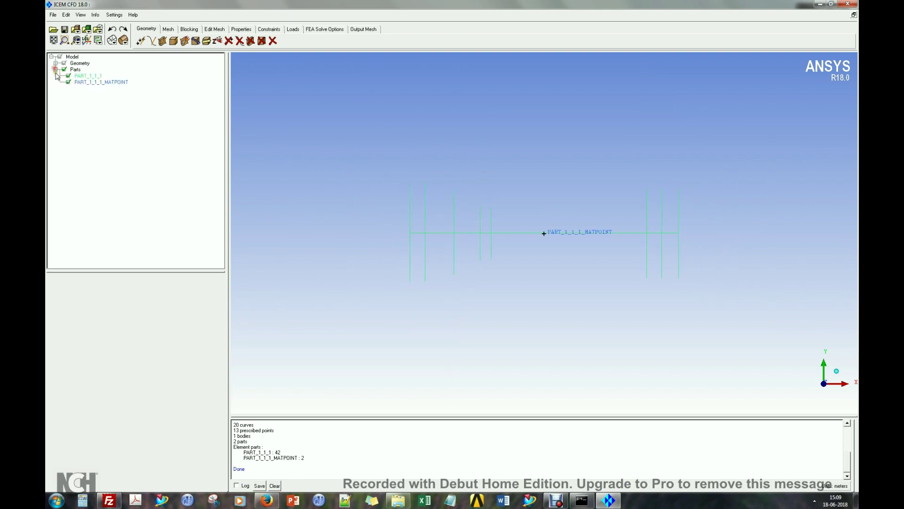
{"action": "left_click", "coordinate": [55, 63]}
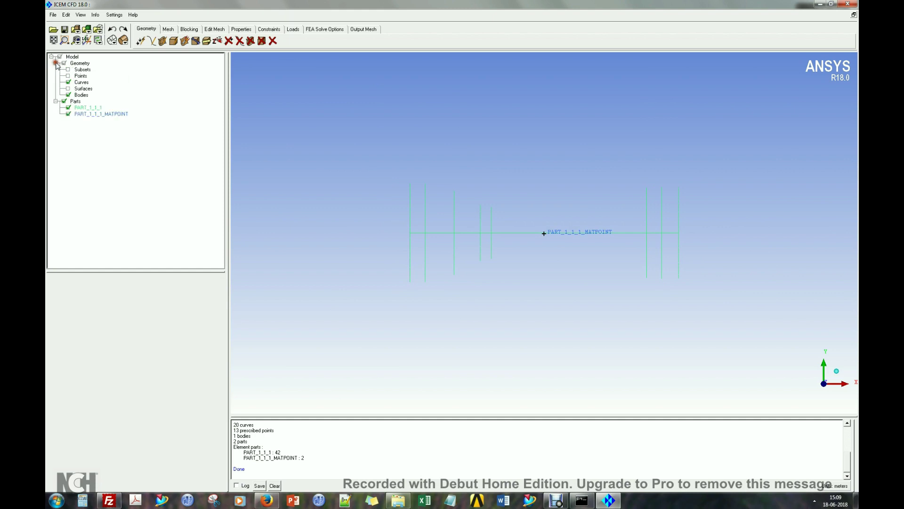
{"action": "left_click", "coordinate": [68, 88]}
{"action": "right_click", "coordinate": [86, 90]}
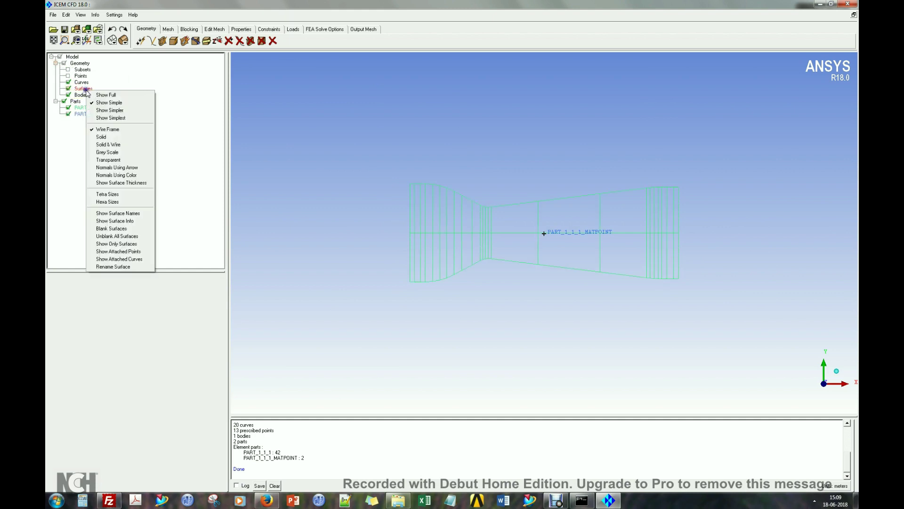
{"action": "left_click", "coordinate": [120, 96]}
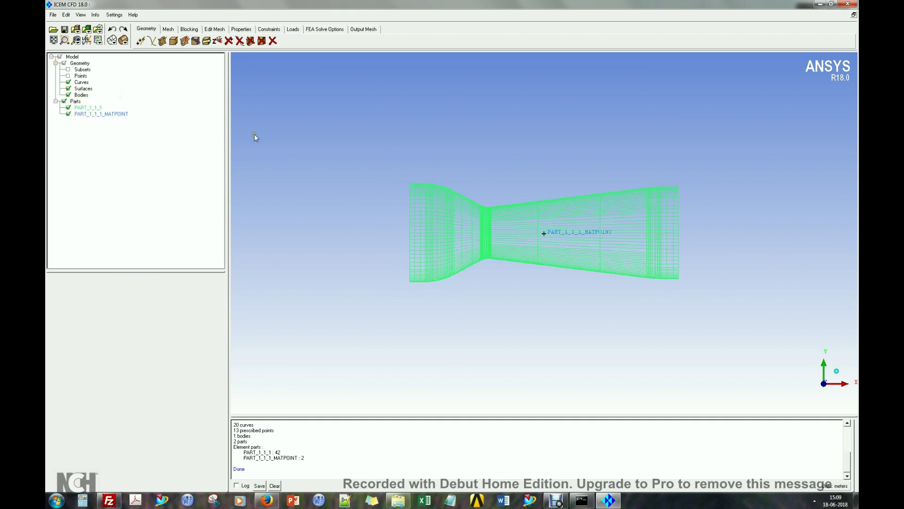
Switch the surface display to solid shading and view the nozzle from an oblique angle.
{"action": "left_click", "coordinate": [124, 40]}
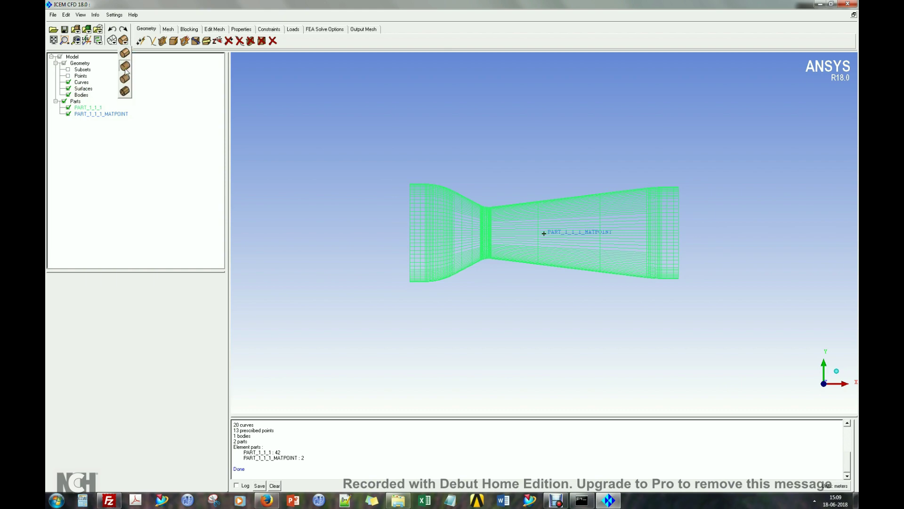
{"action": "left_click", "coordinate": [123, 77]}
{"action": "left_click_drag", "start_coordinate": [380, 149], "coordinate": [339, 174]}
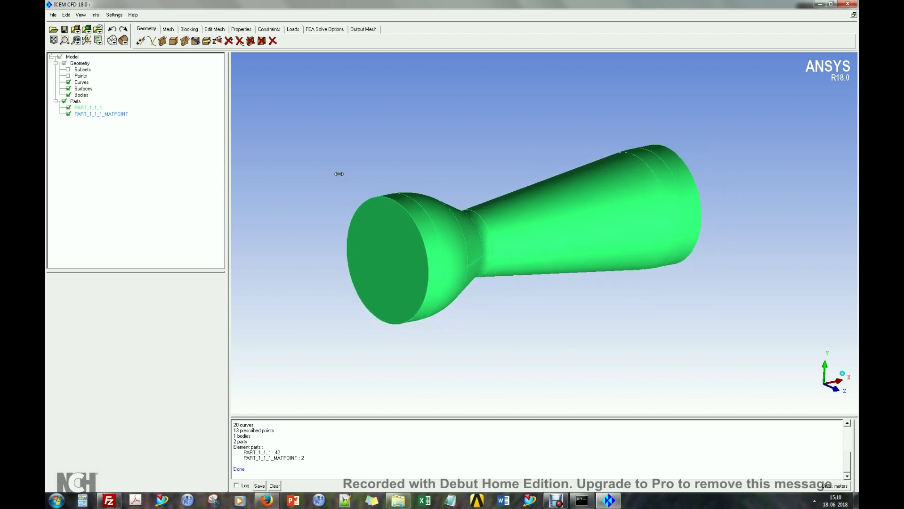
Hide the surfaces and build the topology of all parts with the default tolerance of 0.0002.
{"action": "left_click", "coordinate": [68, 88]}
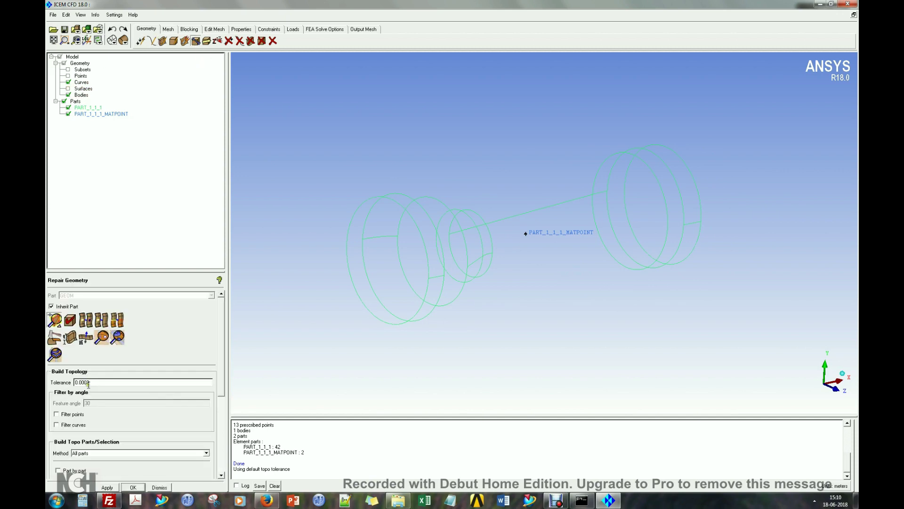
{"action": "left_click", "coordinate": [107, 487]}
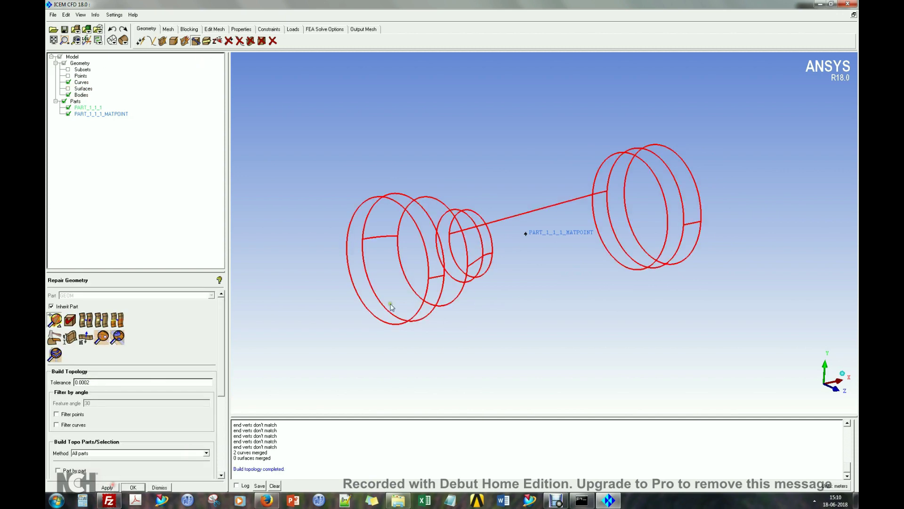
{"action": "left_click_drag", "start_coordinate": [472, 288], "coordinate": [484, 205]}
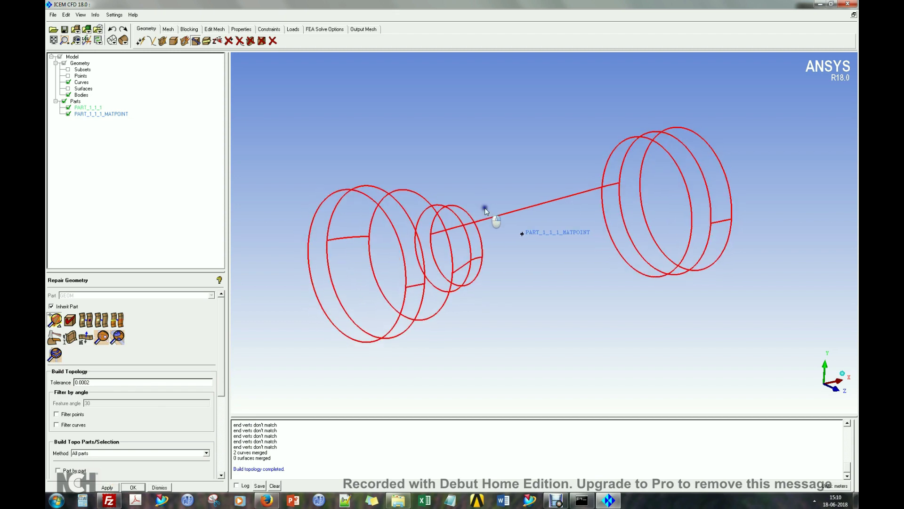
{"action": "left_click_drag", "start_coordinate": [122, 272], "coordinate": [126, 213]}
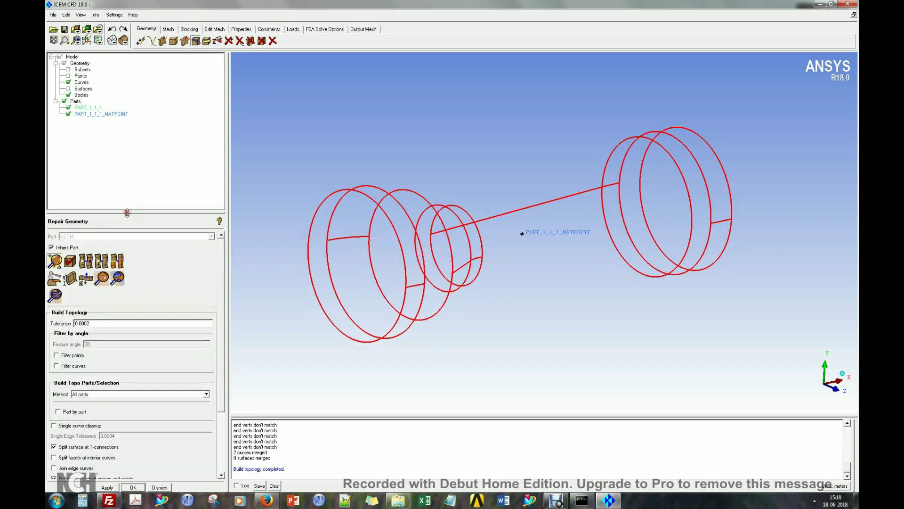
Show the surfaces again and create a part named inlet from the flat end face beside the short converging section.
{"action": "left_click", "coordinate": [68, 89]}
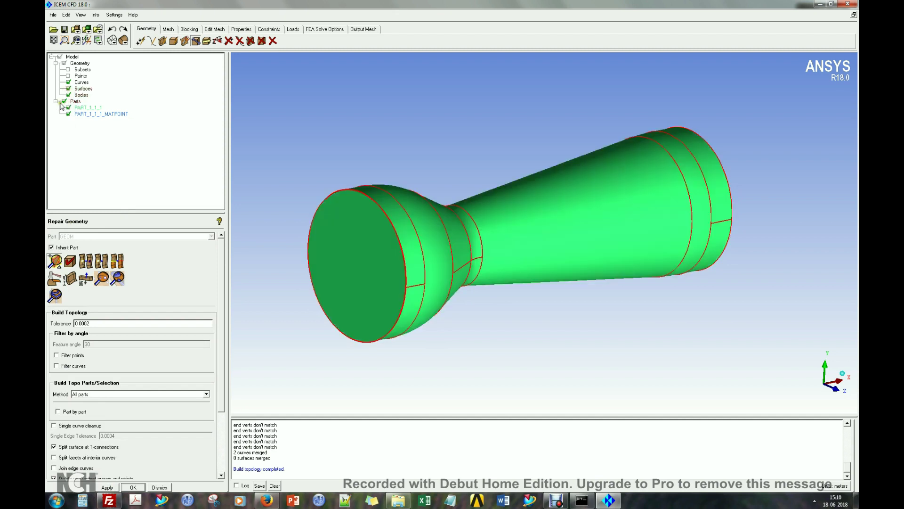
{"action": "right_click", "coordinate": [76, 102]}
{"action": "left_click", "coordinate": [102, 106]}
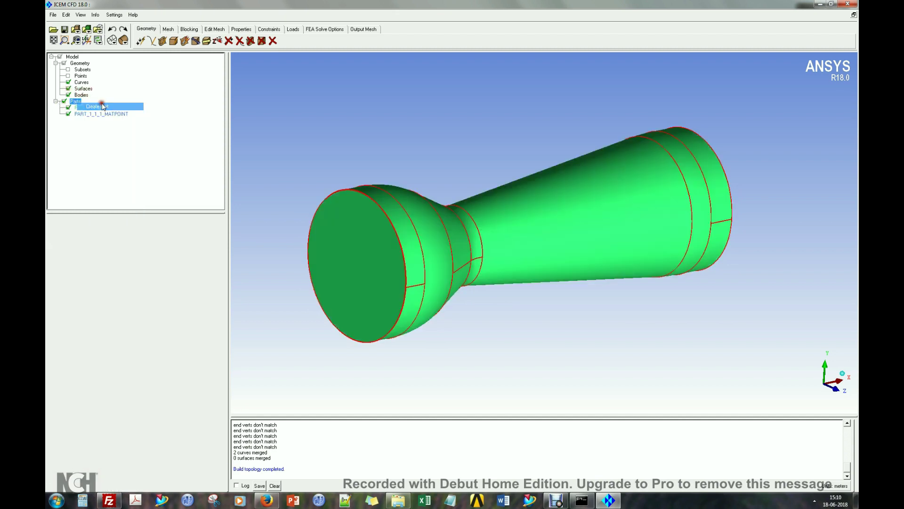
{"action": "double_click", "coordinate": [99, 237]}
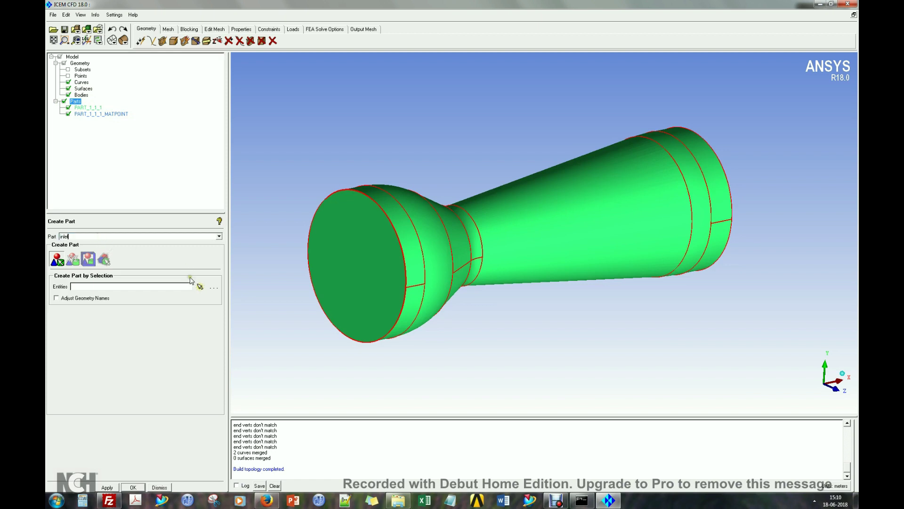
{"action": "left_click", "coordinate": [200, 286]}
{"action": "left_click", "coordinate": [329, 253]}
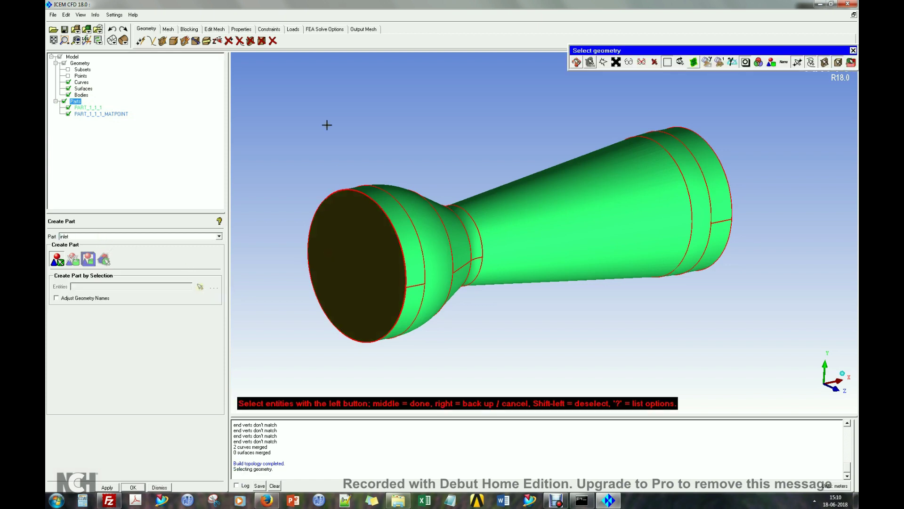
{"action": "middle_click", "coordinate": [390, 134]}
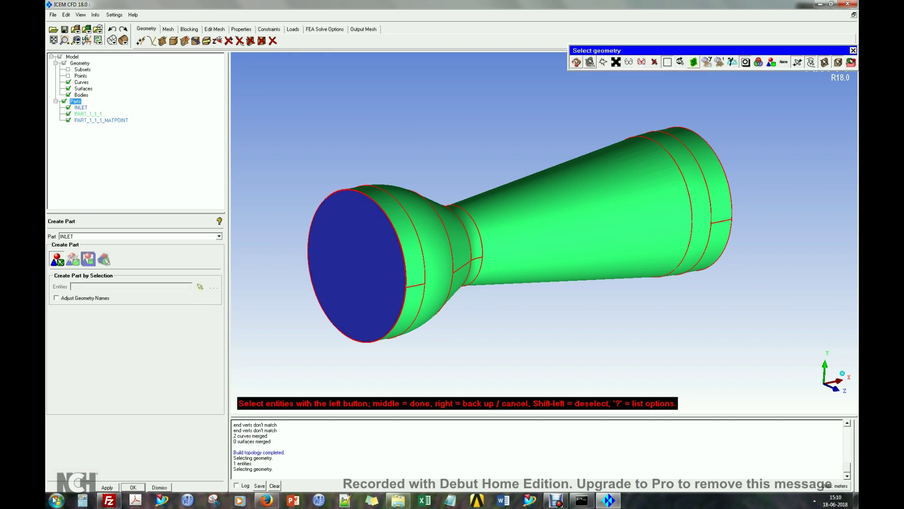
Create a part named outlet from the flat end face at the far end of the long diverging section.
{"action": "double_click", "coordinate": [92, 236]}
{"action": "left_click_drag", "start_coordinate": [669, 268], "coordinate": [385, 313]}
{"action": "left_click", "coordinate": [623, 256]}
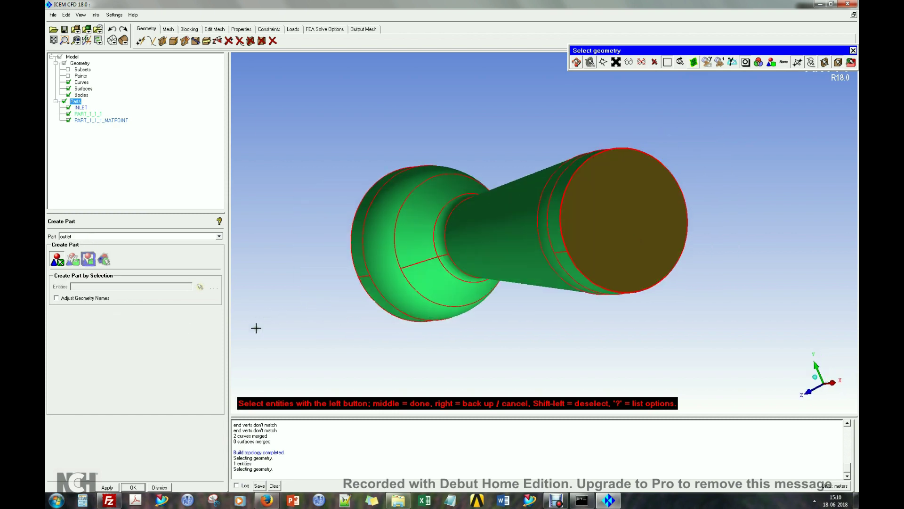
{"action": "middle_click", "coordinate": [282, 338]}
Hide the INLET and OUTLET parts so only the nozzle's side surfaces are displayed.
{"action": "left_click_drag", "start_coordinate": [357, 280], "coordinate": [227, 162]}
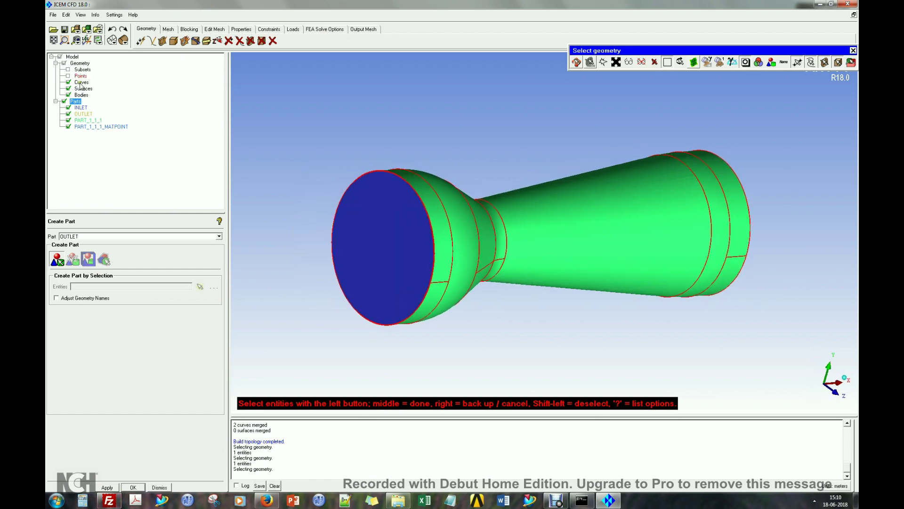
{"action": "left_click", "coordinate": [68, 107]}
{"action": "left_click", "coordinate": [68, 114]}
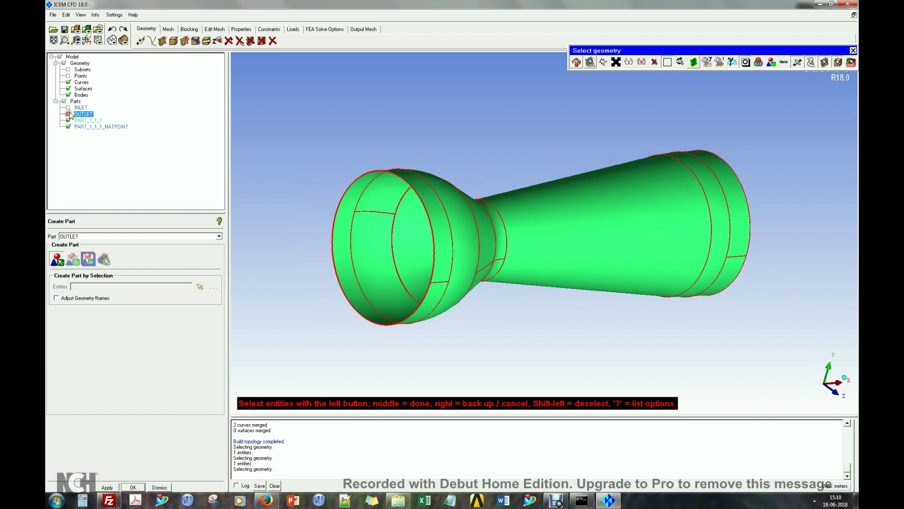
Name the new part wall and restrict geometry selection to surfaces by excluding points, curves and bodies.
{"action": "double_click", "coordinate": [98, 236]}
{"action": "type", "text": "wall"}
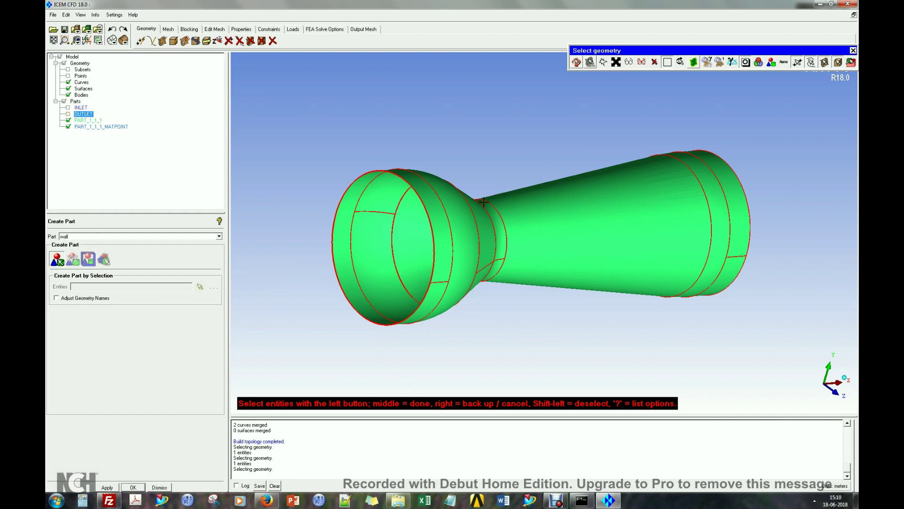
{"action": "left_click_drag", "start_coordinate": [791, 50], "coordinate": [663, 69]}
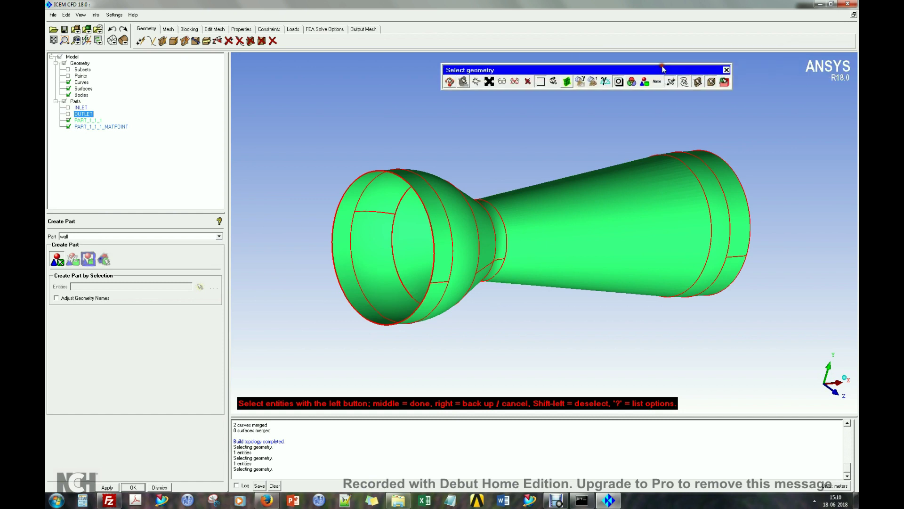
{"action": "left_click", "coordinate": [683, 82]}
{"action": "left_click", "coordinate": [670, 82]}
{"action": "left_click", "coordinate": [711, 83]}
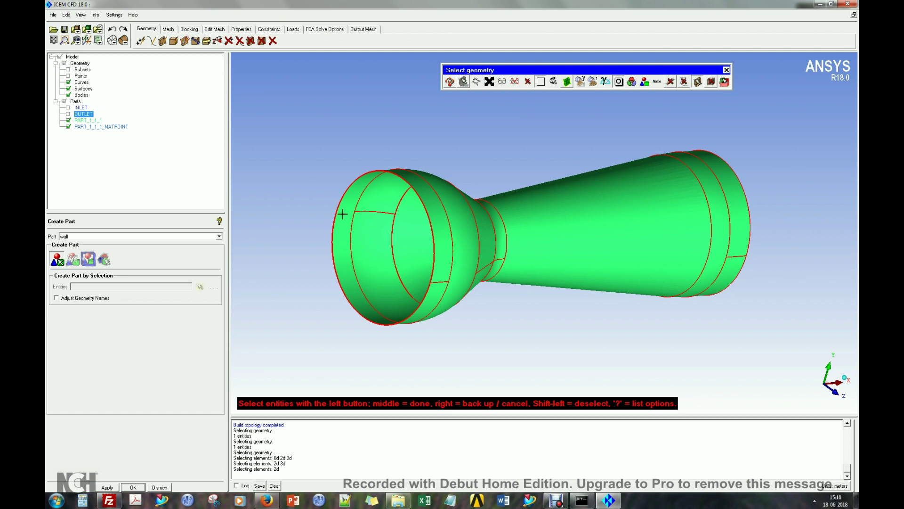
Assign all seven side surfaces along the nozzle to the wall part.
{"action": "left_click", "coordinate": [353, 225]}
{"action": "left_click", "coordinate": [369, 250]}
{"action": "left_click", "coordinate": [408, 229]}
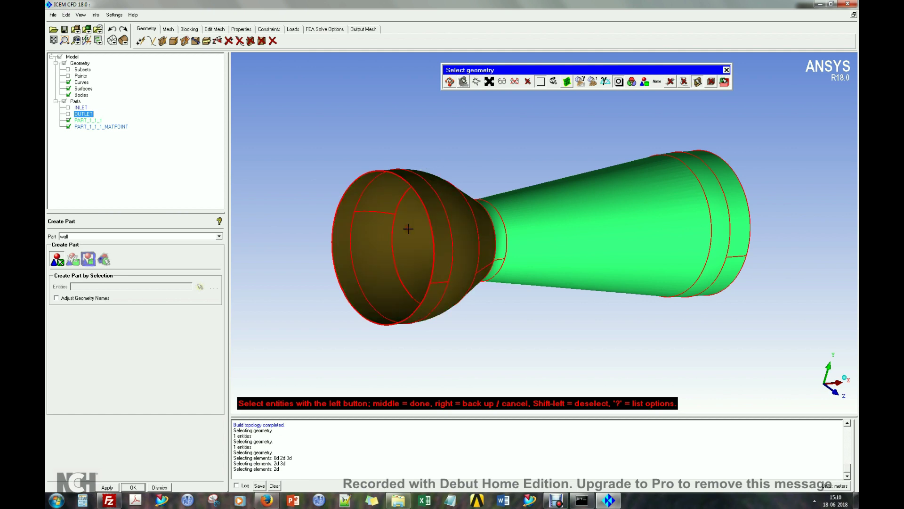
{"action": "left_click", "coordinate": [502, 240]}
{"action": "left_click", "coordinate": [521, 245]}
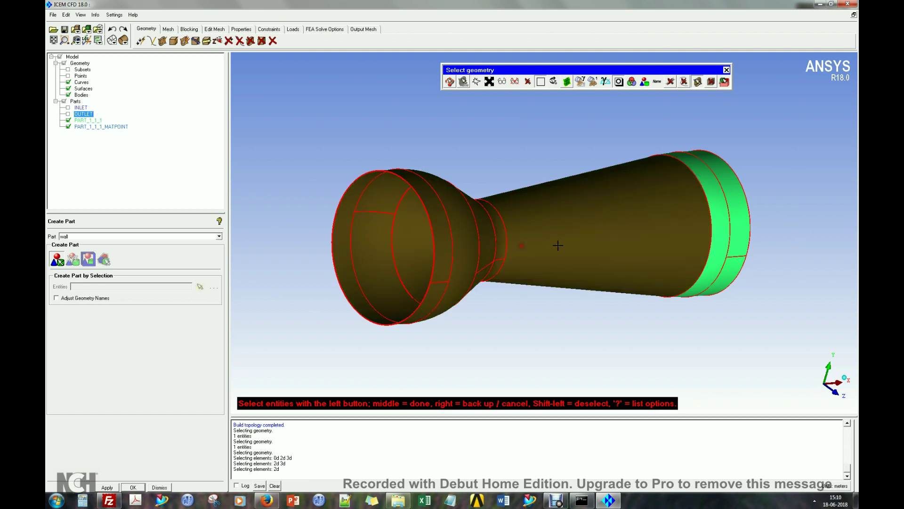
{"action": "left_click", "coordinate": [723, 220]}
{"action": "left_click", "coordinate": [737, 221]}
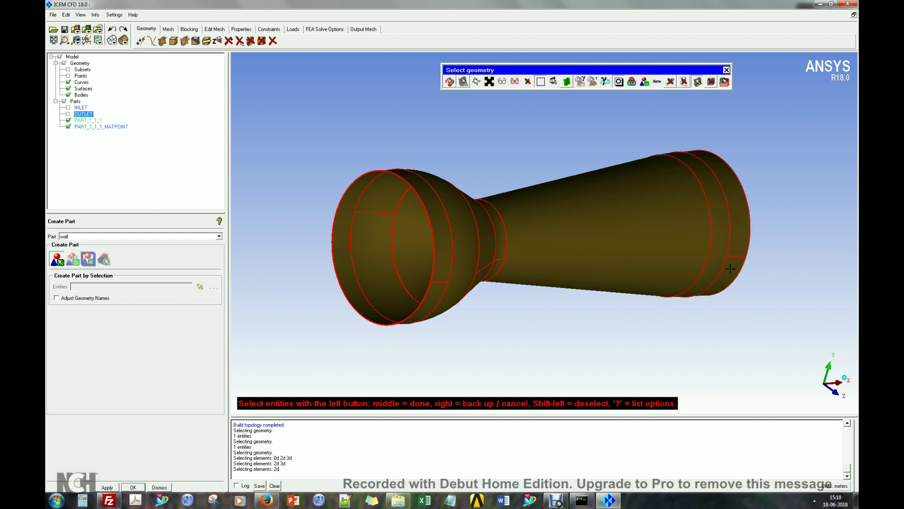
{"action": "middle_click", "coordinate": [783, 242]}
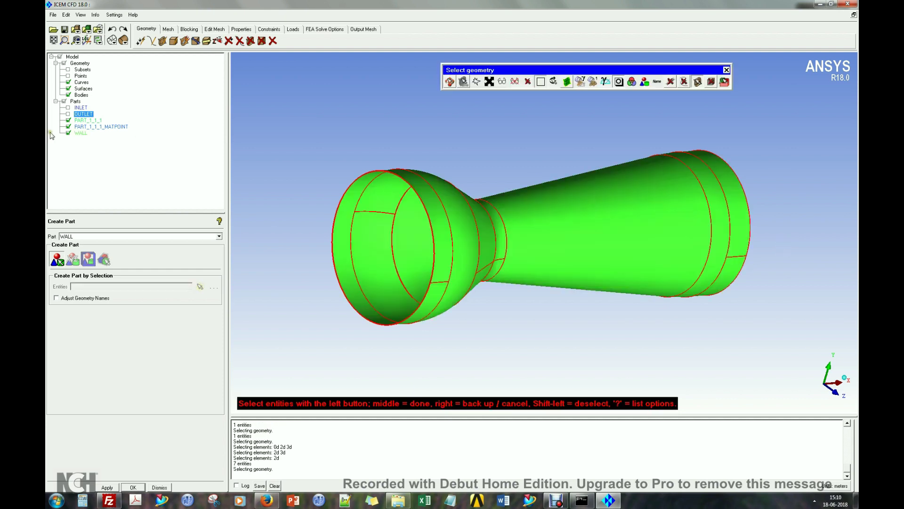
Display all parts again, end the geometry selection and close the part creation settings.
{"action": "left_click", "coordinate": [64, 102]}
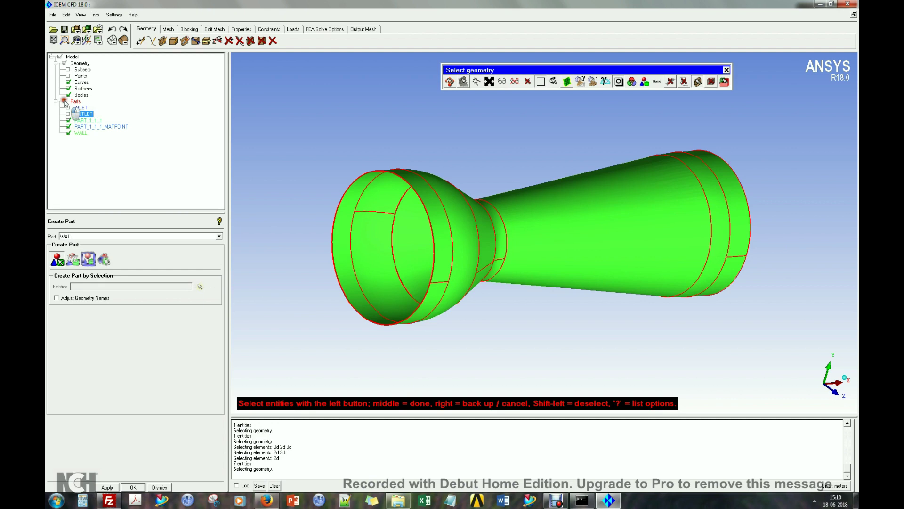
{"action": "left_click", "coordinate": [64, 101]}
{"action": "middle_click", "coordinate": [388, 144]}
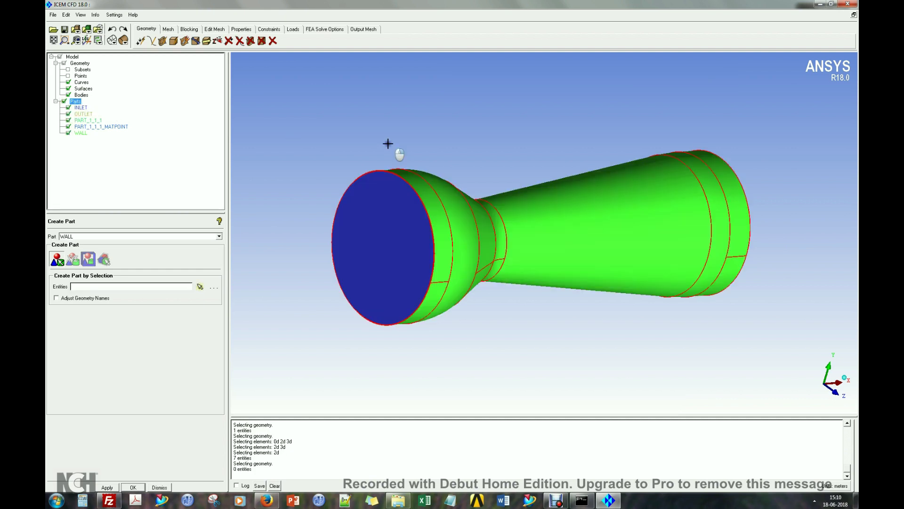
{"action": "left_click", "coordinate": [159, 486]}
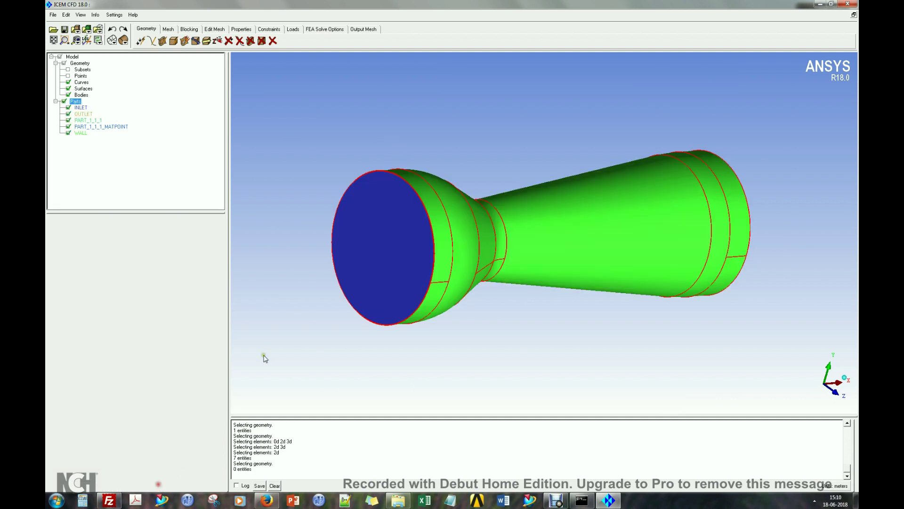
{"action": "mouse_move", "coordinate": [504, 125]}
{"action": "left_mouse_down"}
{"action": "mouse_move", "coordinate": [165, 140]}
{"action": "mouse_move", "coordinate": [521, 137]}
{"action": "mouse_move", "coordinate": [494, 132]}
{"action": "left_mouse_up"}
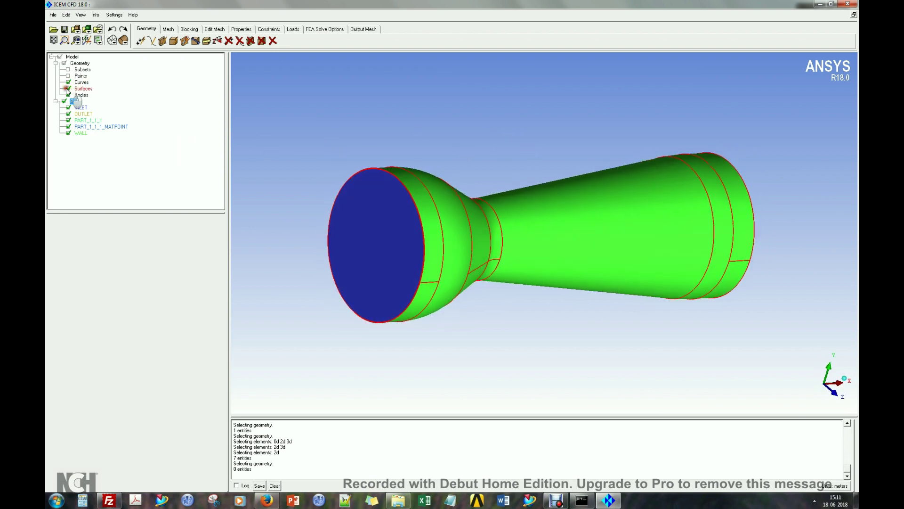
Hide the surfaces and display the points so only the nozzle's curves and points can be worked on.
{"action": "left_click", "coordinate": [68, 88]}
{"action": "left_click_drag", "start_coordinate": [504, 198], "coordinate": [529, 172]}
{"action": "left_click", "coordinate": [68, 76]}
{"action": "left_click_drag", "start_coordinate": [394, 171], "coordinate": [499, 166]}
{"action": "right_click", "coordinate": [85, 82]}
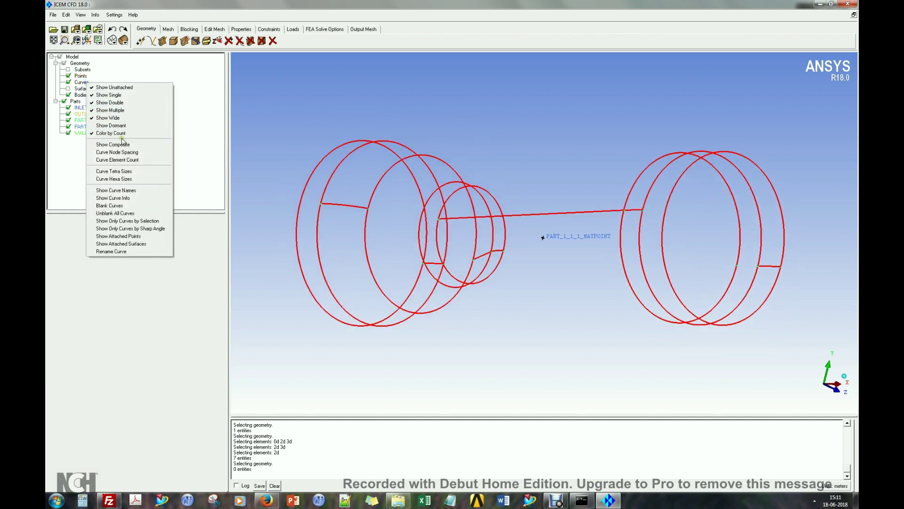
{"action": "left_click", "coordinate": [121, 119]}
{"action": "left_click_drag", "start_coordinate": [570, 182], "coordinate": [375, 142]}
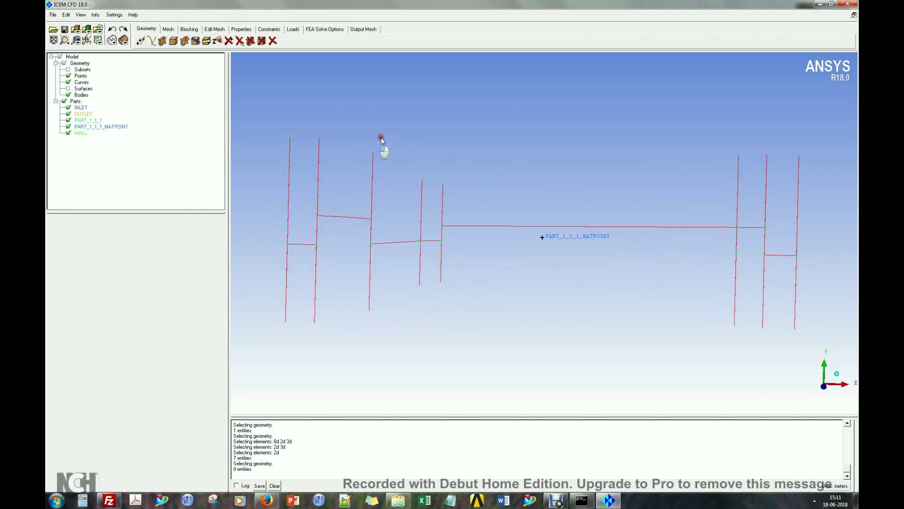
{"action": "right_click", "coordinate": [87, 84]}
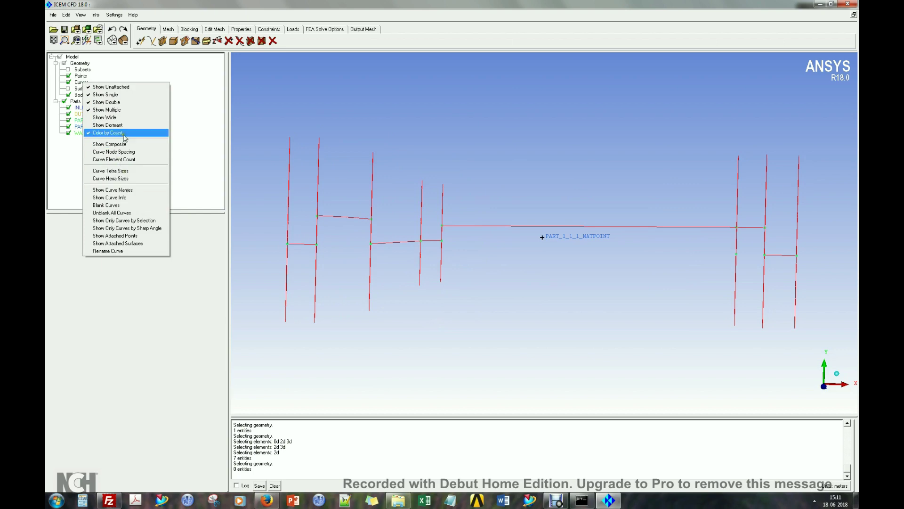
{"action": "left_click", "coordinate": [113, 117]}
Blank all curves lying between the inlet and outlet end circles in a side view of the nozzle.
{"action": "left_click_drag", "start_coordinate": [529, 229], "coordinate": [586, 183]}
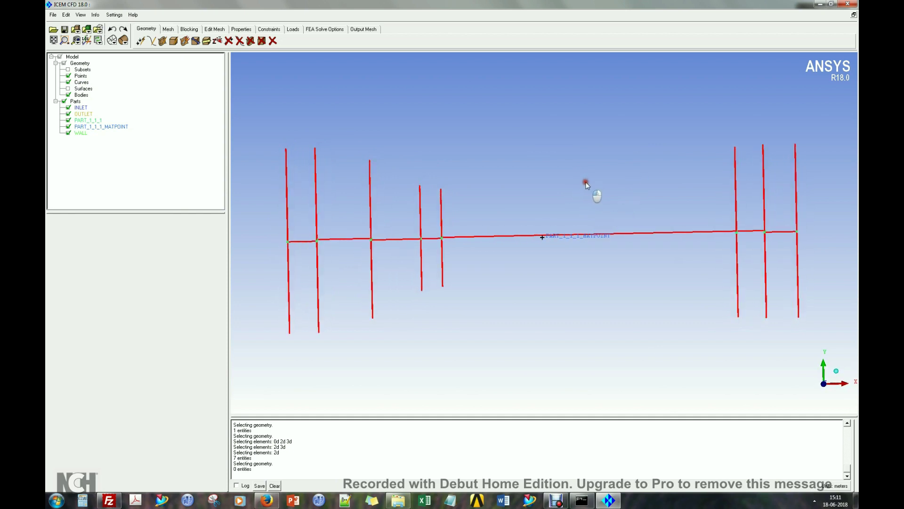
{"action": "right_click", "coordinate": [80, 82]}
{"action": "left_click", "coordinate": [125, 204]}
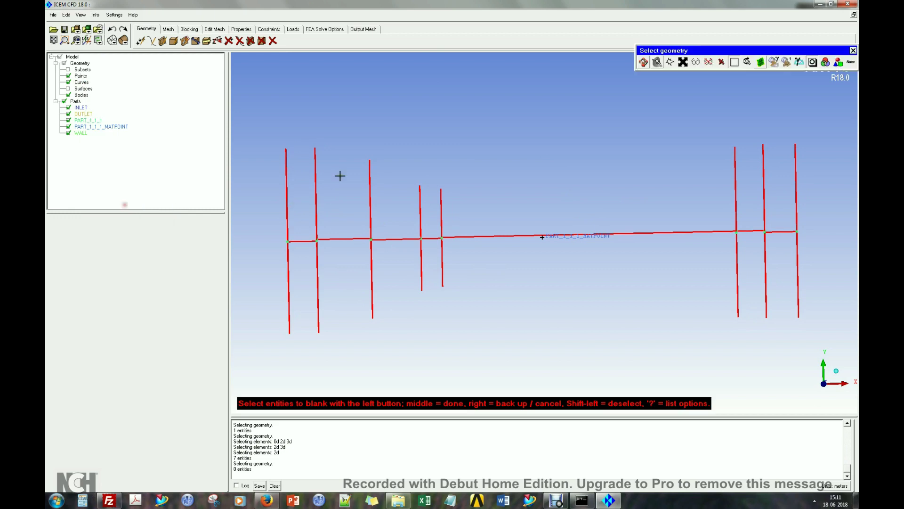
{"action": "left_click_drag", "start_coordinate": [306, 139], "coordinate": [779, 371]}
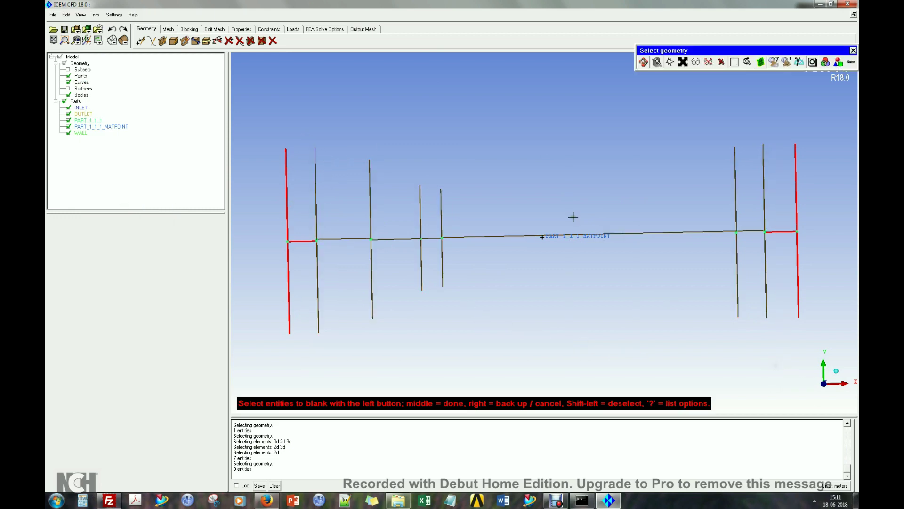
{"action": "middle_click", "coordinate": [571, 193]}
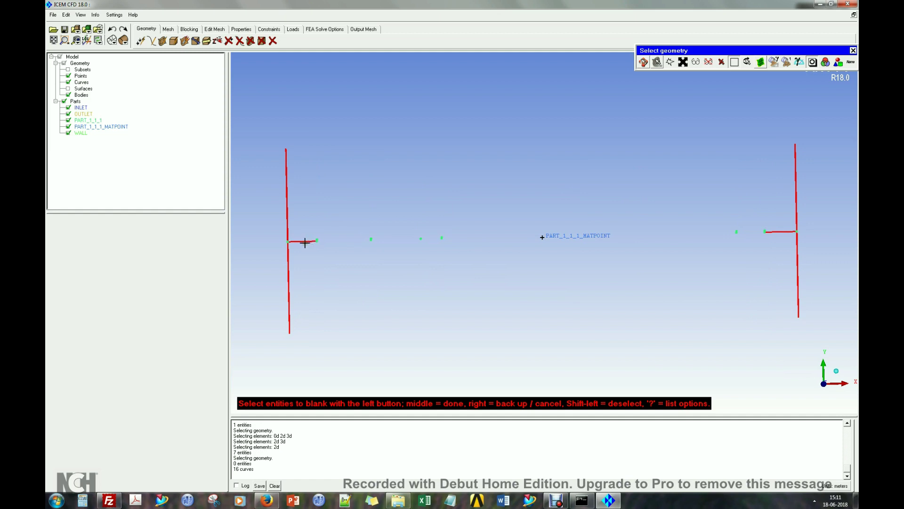
{"action": "middle_click", "coordinate": [338, 216]}
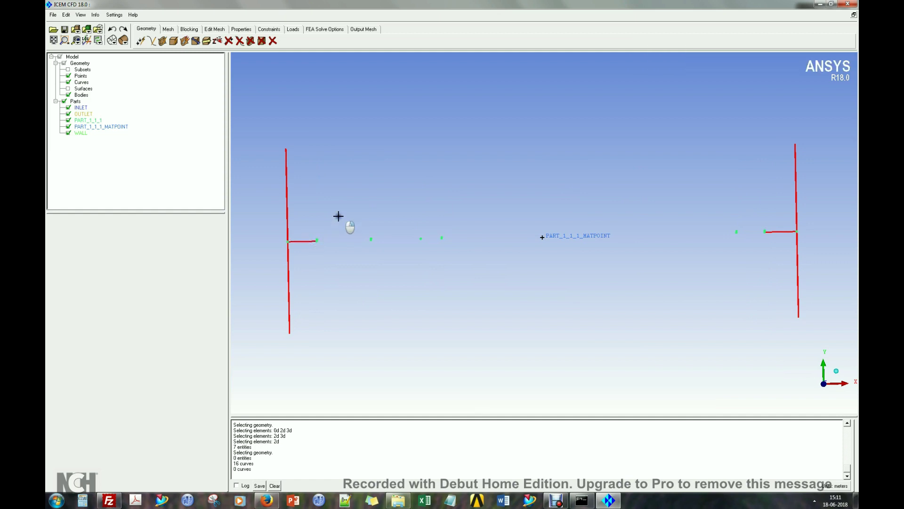
Undo the last two part creations and redo both to bring back the blanked curves.
{"action": "left_click", "coordinate": [112, 29]}
{"action": "left_click", "coordinate": [112, 30]}
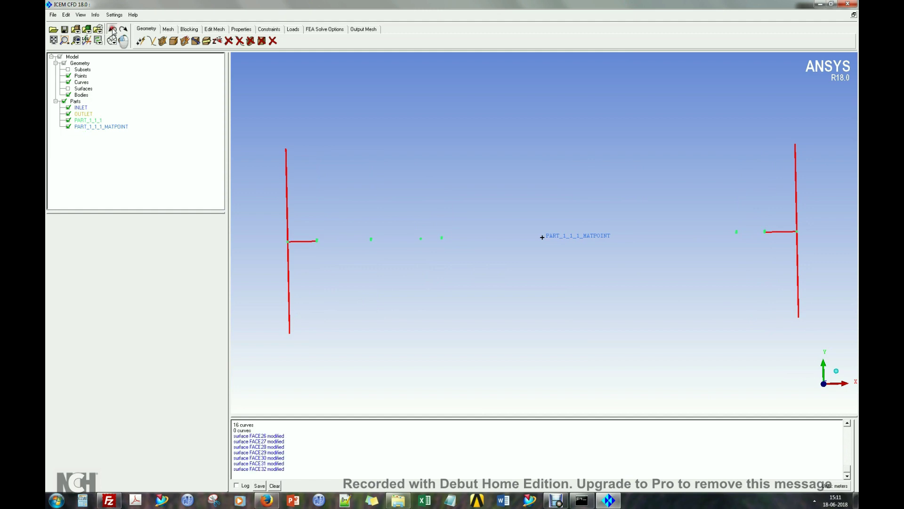
{"action": "left_click", "coordinate": [124, 29]}
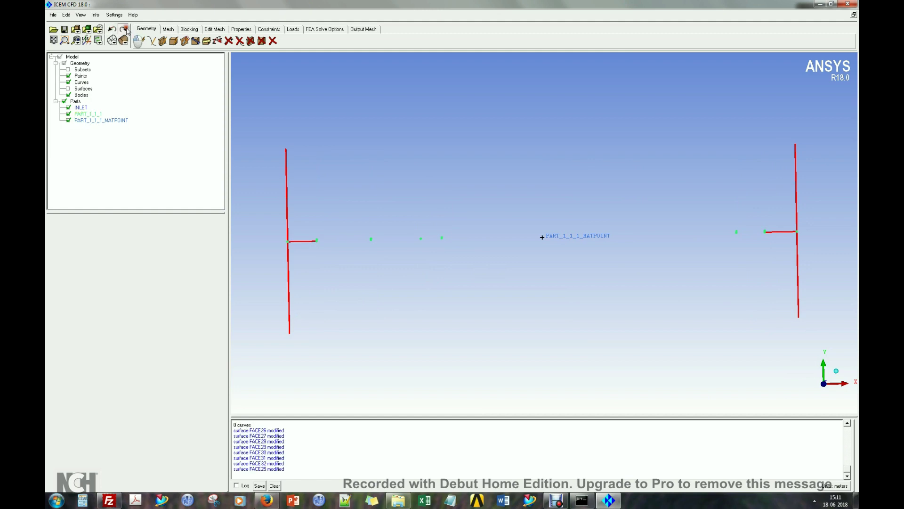
{"action": "left_click", "coordinate": [125, 29]}
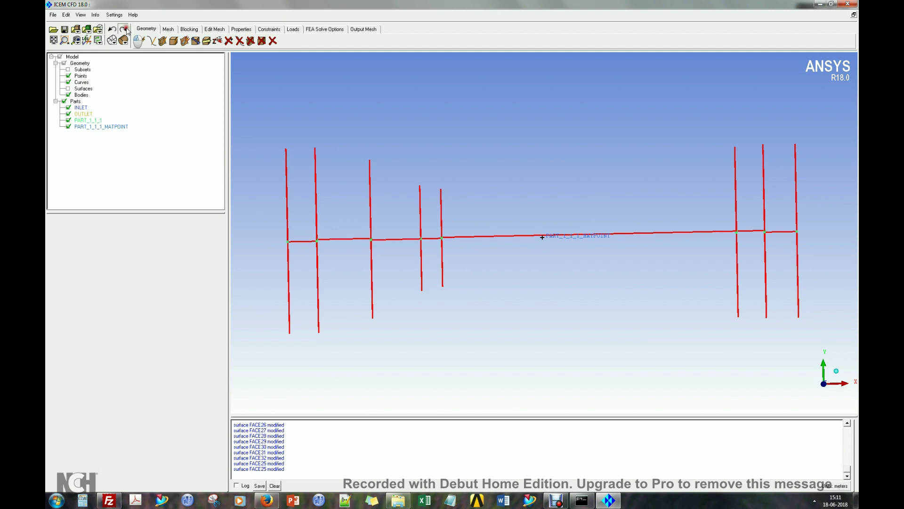
{"action": "left_click_drag", "start_coordinate": [407, 140], "coordinate": [516, 165]}
{"action": "left_click_drag", "start_coordinate": [444, 195], "coordinate": [451, 174]}
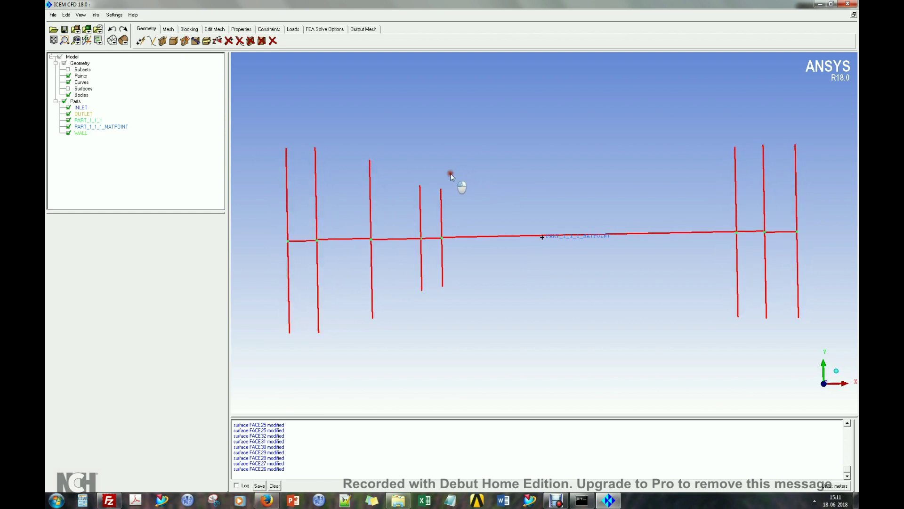
Blank the curves of the converging section and those just before the outlet, keeping the inlet, throat and outlet circles.
{"action": "right_click", "coordinate": [84, 82]}
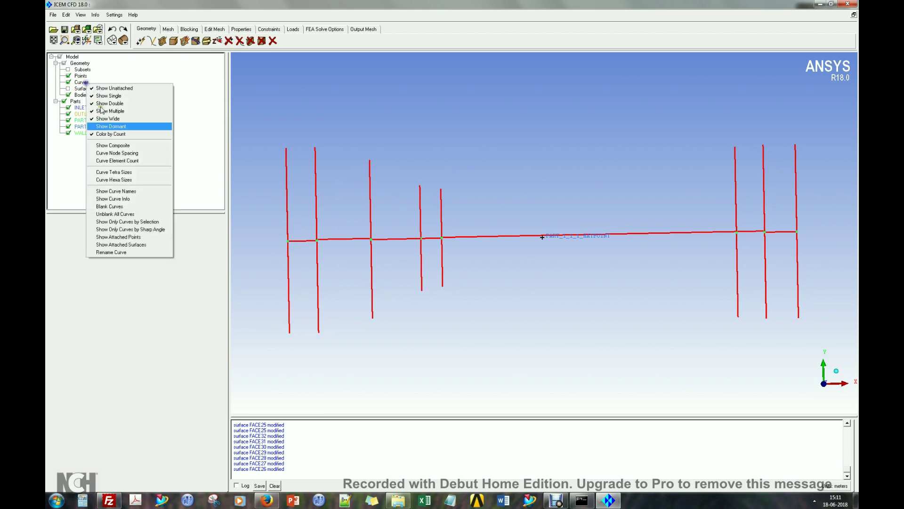
{"action": "left_click", "coordinate": [136, 207]}
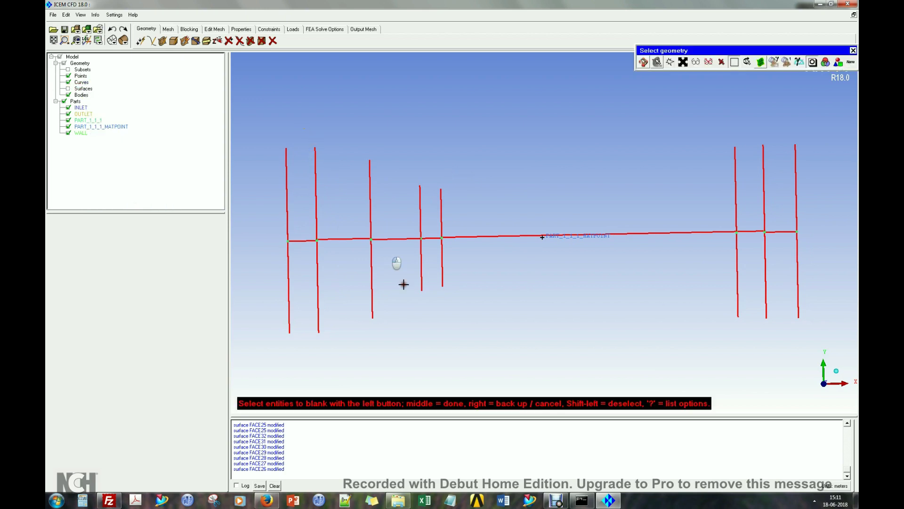
{"action": "left_click_drag", "start_coordinate": [422, 328], "coordinate": [433, 337]}
{"action": "middle_click", "coordinate": [476, 127]}
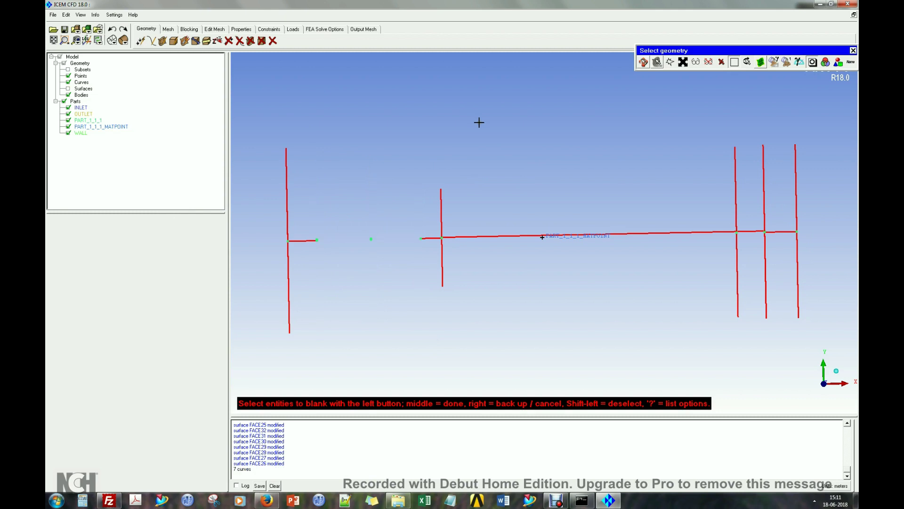
{"action": "left_click_drag", "start_coordinate": [788, 122], "coordinate": [672, 339]}
{"action": "middle_click", "coordinate": [586, 171]}
{"action": "middle_click", "coordinate": [565, 172]}
{"action": "mouse_move", "coordinate": [561, 182]}
{"action": "left_mouse_down"}
{"action": "mouse_move", "coordinate": [507, 185]}
{"action": "mouse_move", "coordinate": [598, 218]}
{"action": "mouse_move", "coordinate": [570, 206]}
{"action": "mouse_move", "coordinate": [543, 220]}
{"action": "mouse_move", "coordinate": [537, 184]}
{"action": "mouse_move", "coordinate": [561, 162]}
{"action": "left_mouse_up"}
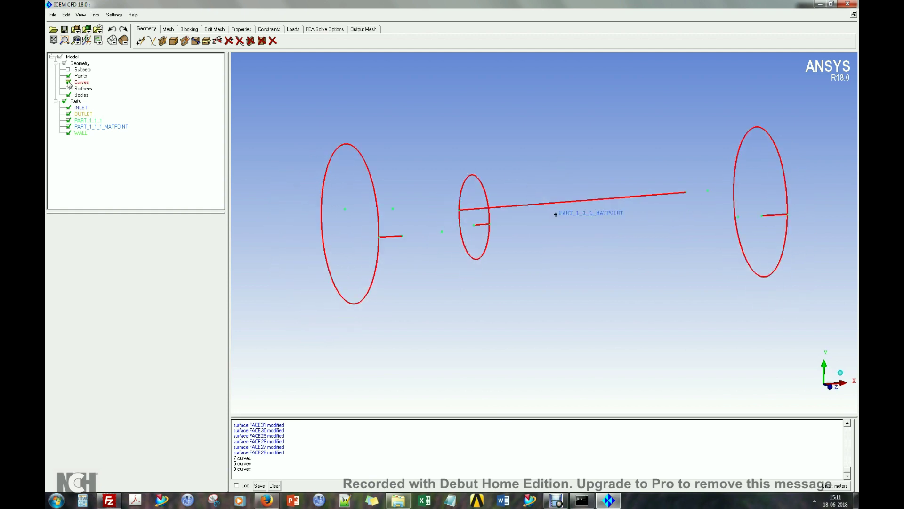
Blank the long straight curve along the diverging section and the short straight curves at the throat and outlet.
{"action": "right_click", "coordinate": [82, 82]}
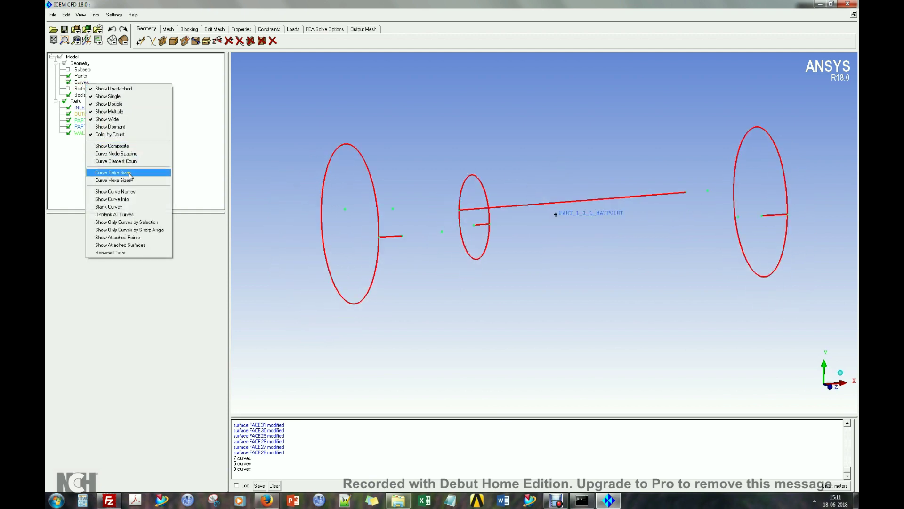
{"action": "left_click", "coordinate": [120, 207]}
{"action": "left_click", "coordinate": [534, 204]}
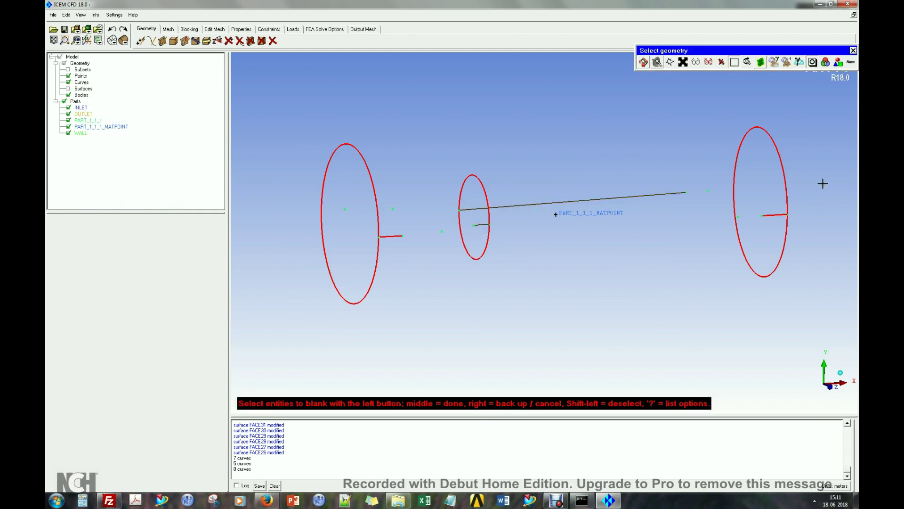
{"action": "left_click", "coordinate": [769, 217]}
{"action": "middle_click", "coordinate": [656, 124]}
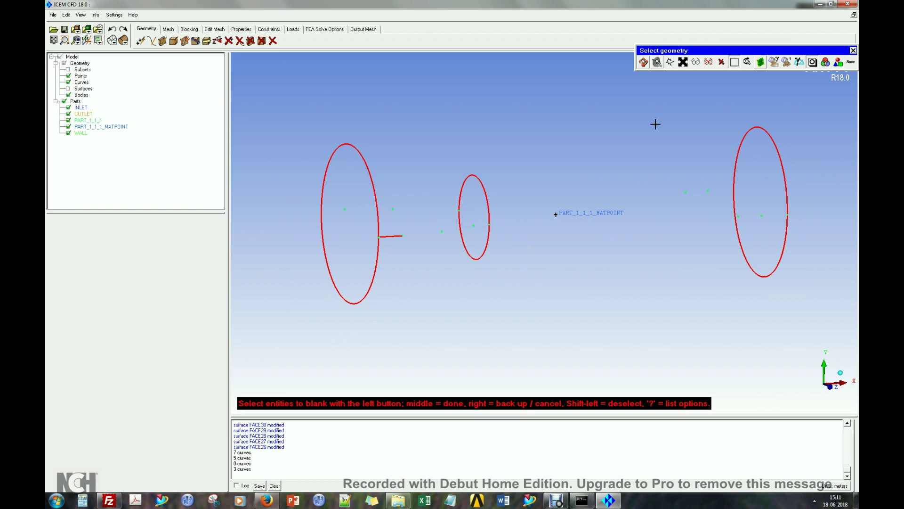
{"action": "middle_click", "coordinate": [656, 124]}
Blank the loose points that do not lie on the inlet, throat or outlet circles.
{"action": "right_click", "coordinate": [83, 77]}
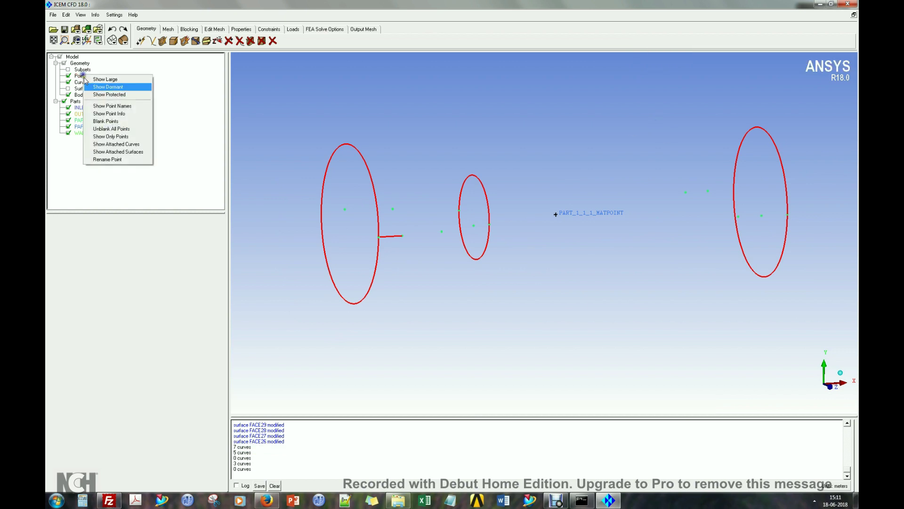
{"action": "left_click", "coordinate": [107, 122]}
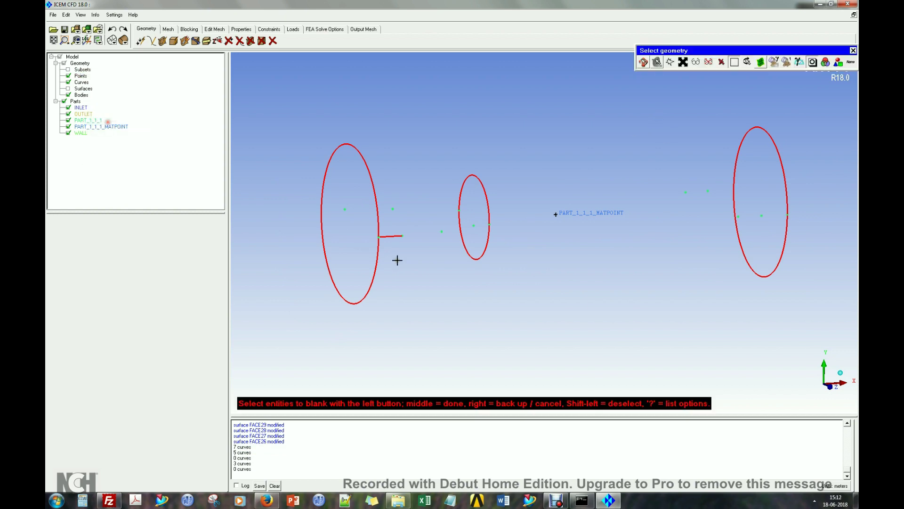
{"action": "left_click", "coordinate": [397, 211]}
{"action": "left_click", "coordinate": [477, 226]}
{"action": "left_click", "coordinate": [708, 189]}
{"action": "left_click", "coordinate": [684, 192]}
{"action": "middle_click", "coordinate": [578, 139]}
Blank the remaining short straight curve at the inlet circle and the loose point at its end.
{"action": "right_click", "coordinate": [87, 92]}
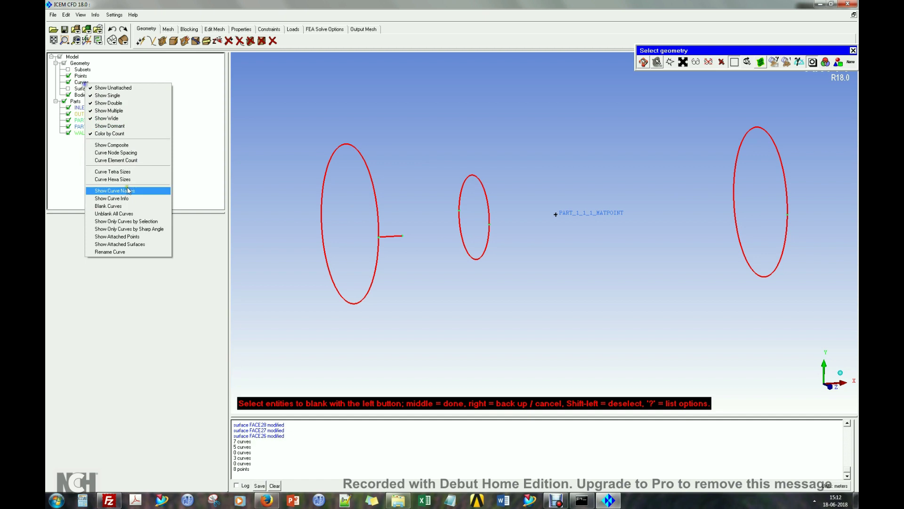
{"action": "left_click", "coordinate": [126, 205]}
{"action": "left_click", "coordinate": [388, 233]}
{"action": "middle_click", "coordinate": [403, 207]}
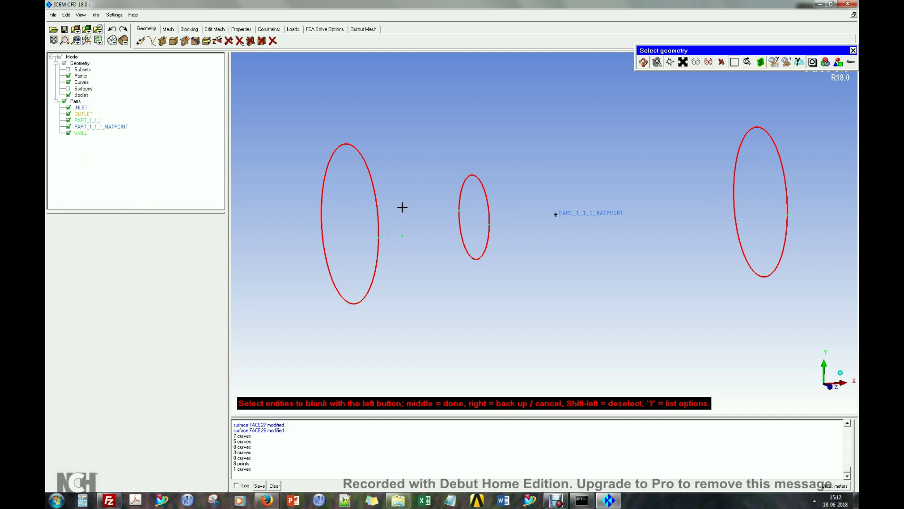
{"action": "right_click", "coordinate": [83, 76]}
{"action": "left_click", "coordinate": [112, 124]}
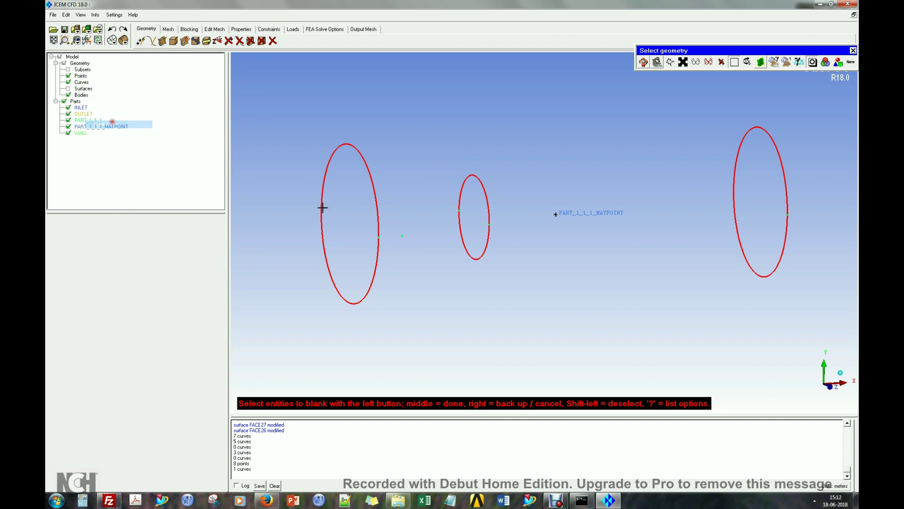
{"action": "middle_click", "coordinate": [418, 180]}
Display the surfaces to check the remaining circles against the nozzle shape, and hide them again.
{"action": "left_click_drag", "start_coordinate": [448, 203], "coordinate": [560, 212]}
{"action": "left_click", "coordinate": [67, 89]}
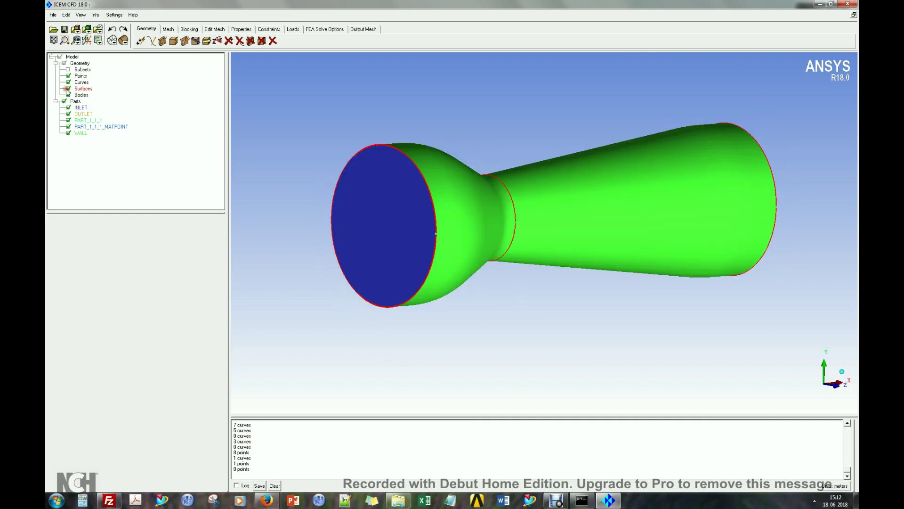
{"action": "left_click", "coordinate": [67, 89]}
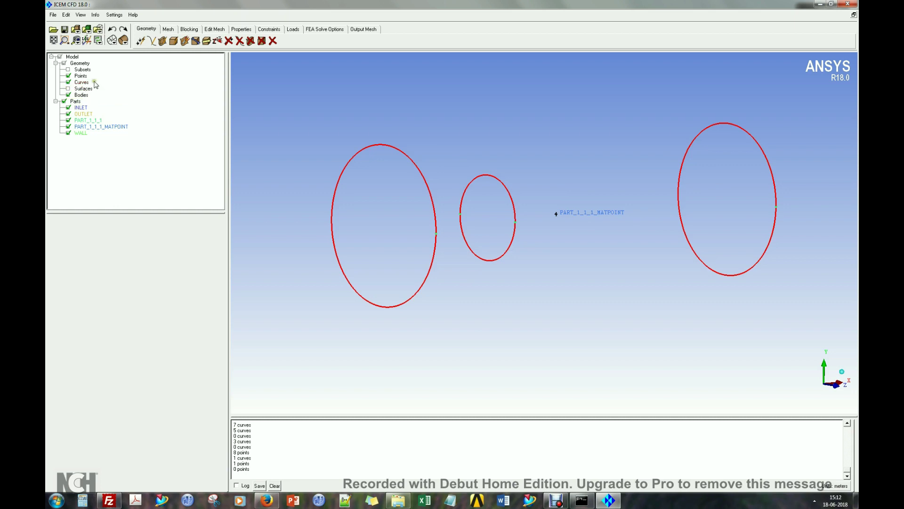
Create three points on the inlet circle by screen selection: opposite its existing point, at its top and at its bottom.
{"action": "left_click", "coordinate": [140, 41]}
{"action": "left_click", "coordinate": [55, 273]}
{"action": "left_click", "coordinate": [334, 225]}
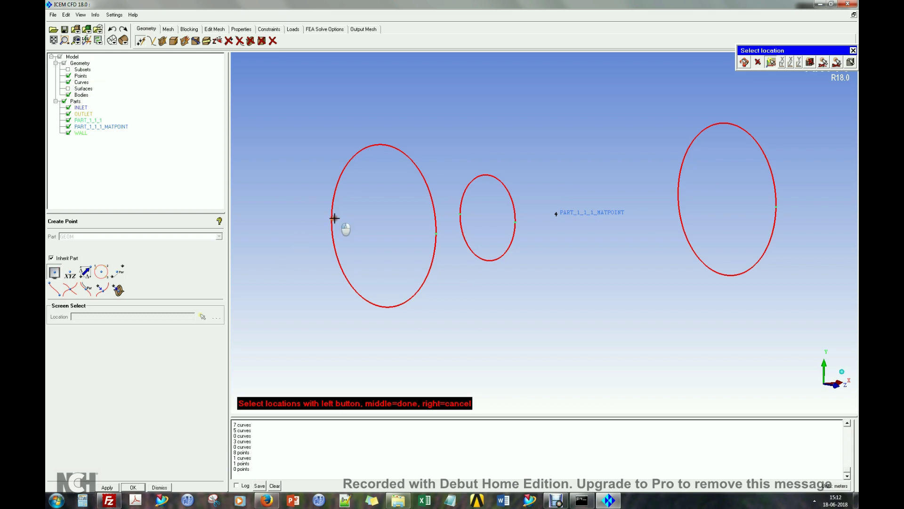
{"action": "left_click", "coordinate": [333, 215]}
{"action": "middle_click", "coordinate": [333, 215]}
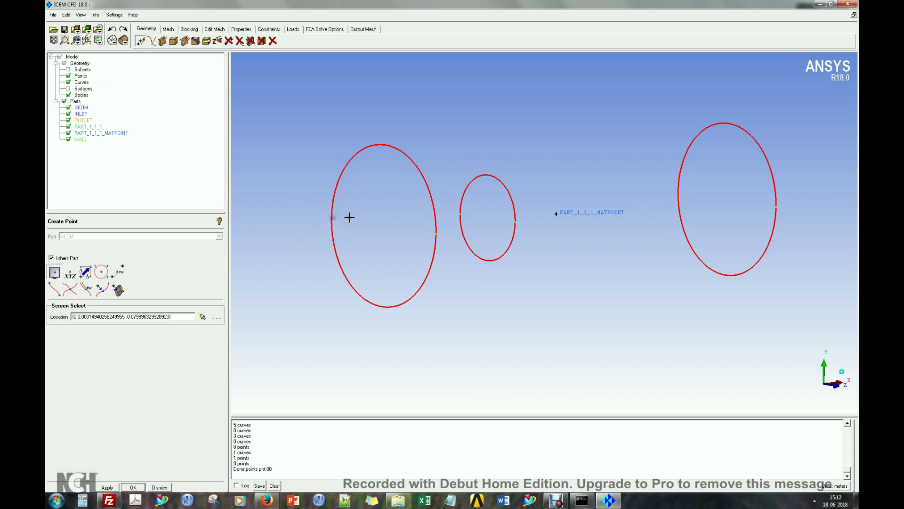
{"action": "left_click", "coordinate": [384, 145]}
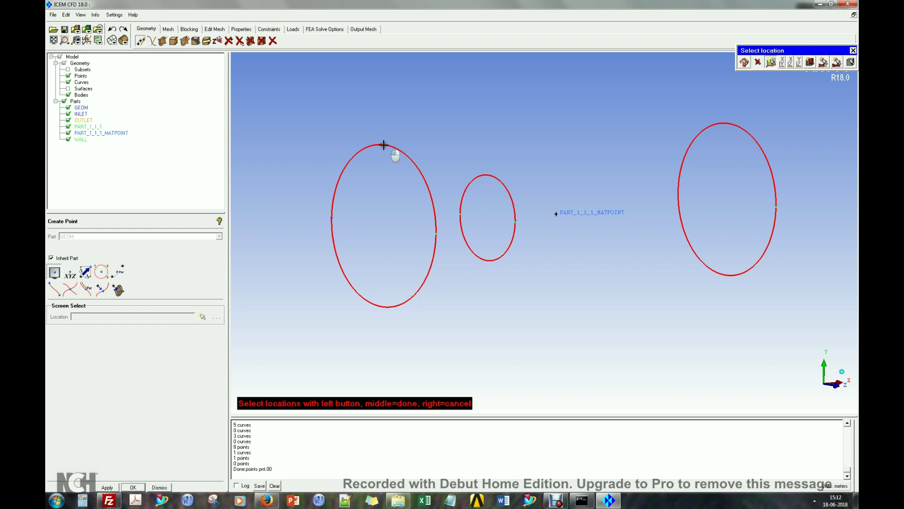
{"action": "middle_click", "coordinate": [381, 212]}
{"action": "left_click", "coordinate": [378, 306]}
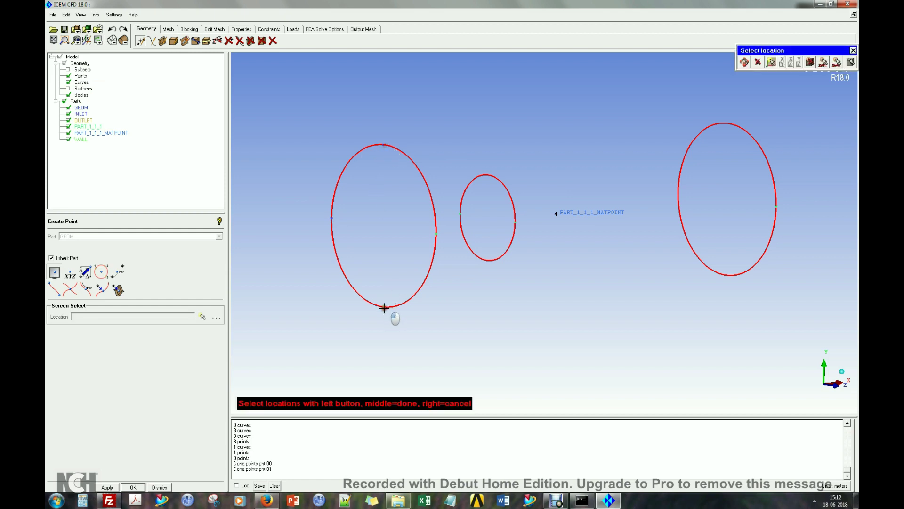
{"action": "middle_click", "coordinate": [388, 245]}
Create two points on the throat circle, one at its top and one at its bottom.
{"action": "left_click", "coordinate": [487, 175]}
{"action": "middle_click", "coordinate": [483, 208]}
{"action": "left_click", "coordinate": [488, 260]}
{"action": "middle_click", "coordinate": [546, 271]}
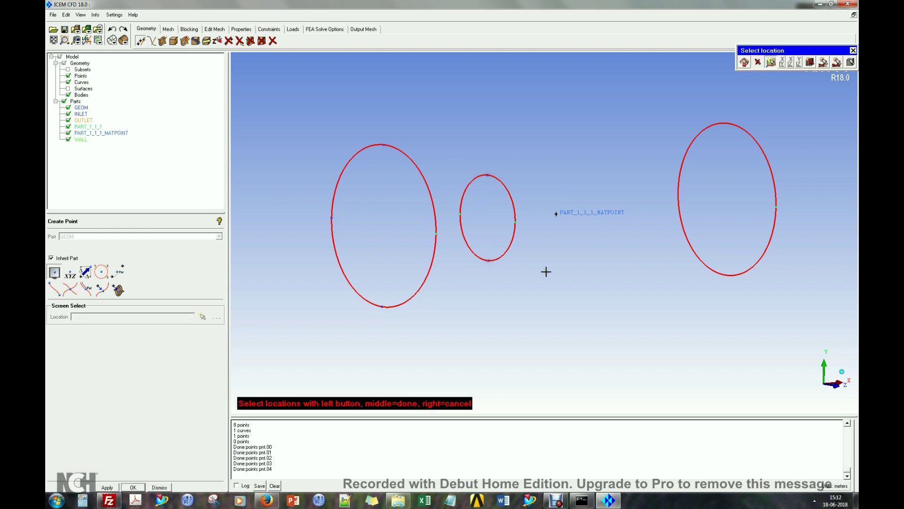
Create three points on the outlet circle at its top, opposite its existing point and at its bottom, and end point selection.
{"action": "left_click", "coordinate": [723, 122]}
{"action": "middle_click", "coordinate": [674, 123]}
{"action": "left_click", "coordinate": [676, 197]}
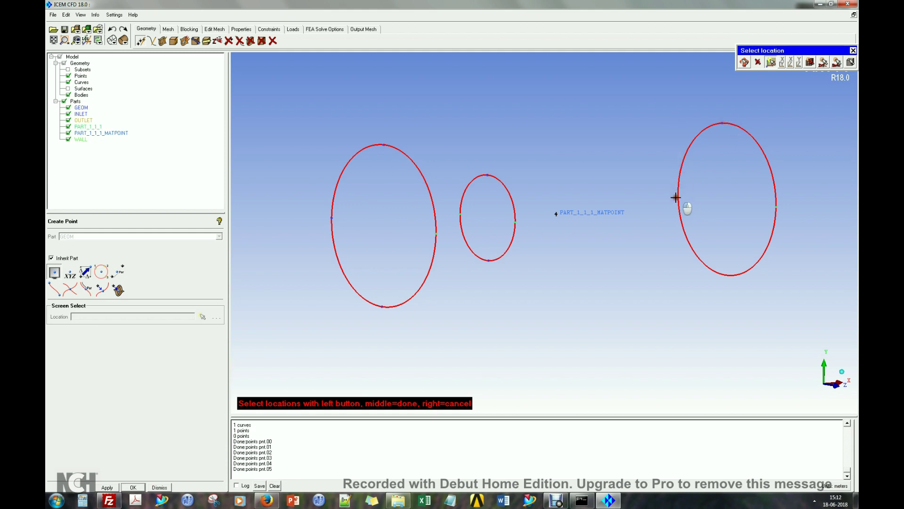
{"action": "middle_click", "coordinate": [677, 197]}
{"action": "left_click", "coordinate": [729, 275]}
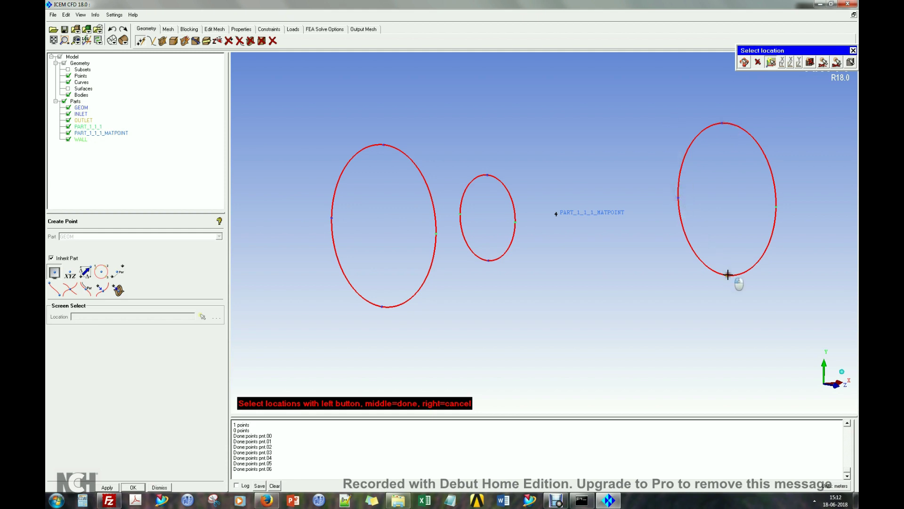
{"action": "middle_click", "coordinate": [704, 283]}
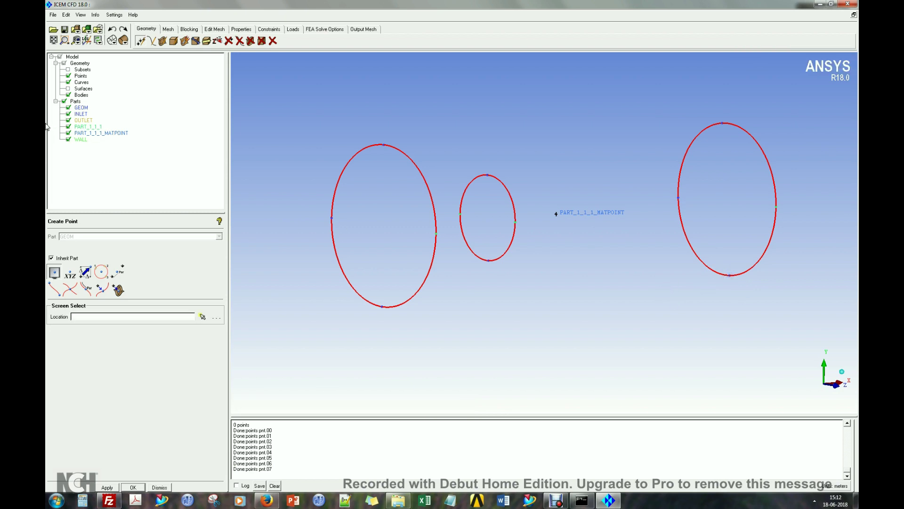
Initialize a 3D bounding box block around all geometry entities in part PART_1_1_1_MATPOINT, and clear the message log.
{"action": "left_click", "coordinate": [168, 29]}
{"action": "left_click", "coordinate": [190, 29]}
{"action": "left_click", "coordinate": [141, 41]}
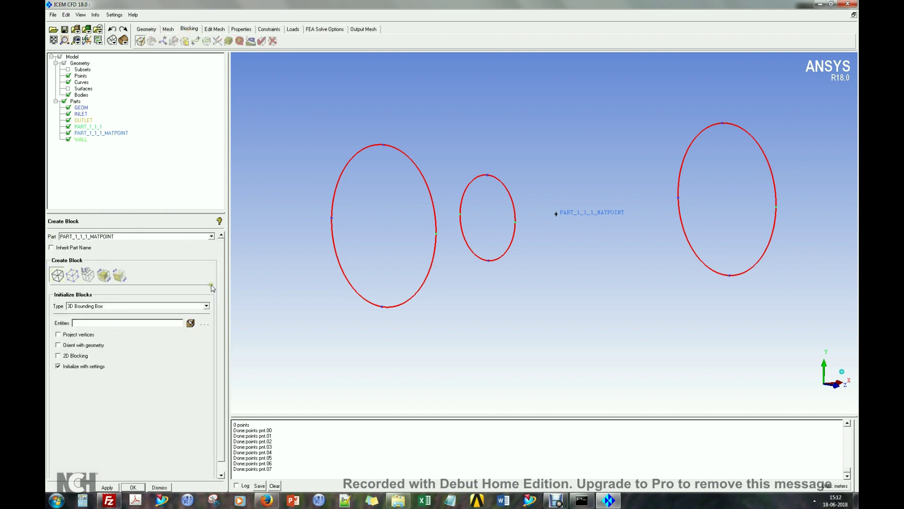
{"action": "left_click", "coordinate": [190, 323]}
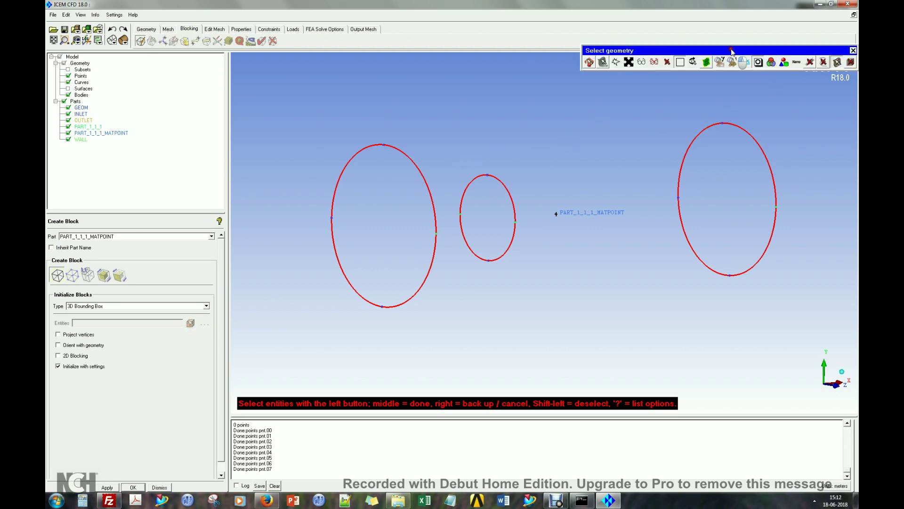
{"action": "left_click_drag", "start_coordinate": [731, 49], "coordinate": [678, 53]}
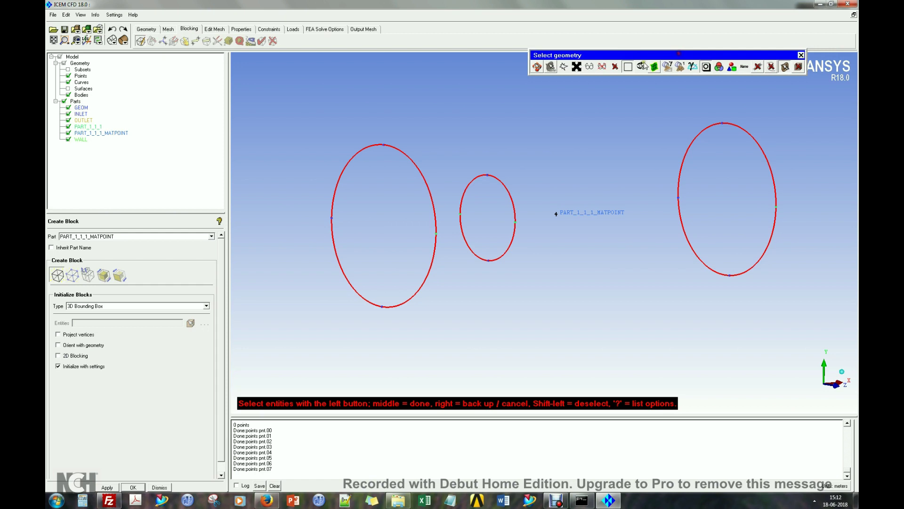
{"action": "left_click", "coordinate": [577, 66]}
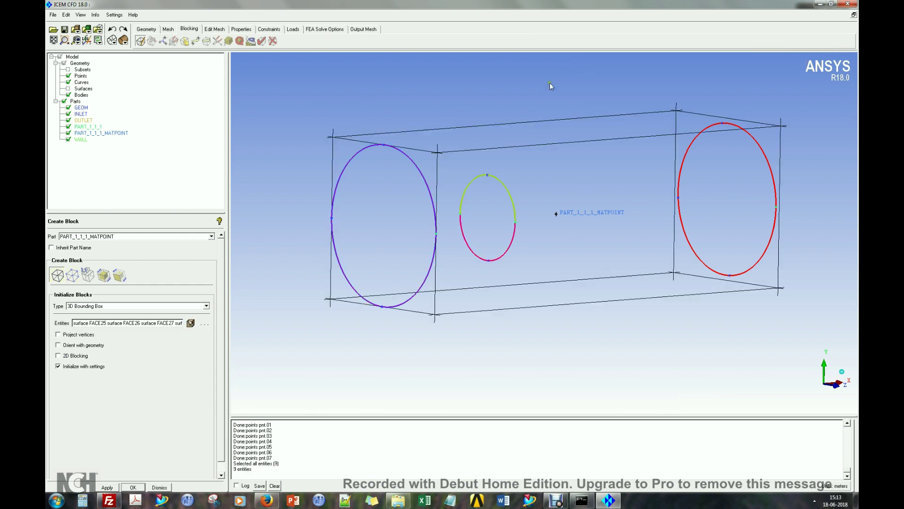
{"action": "middle_click", "coordinate": [332, 252]}
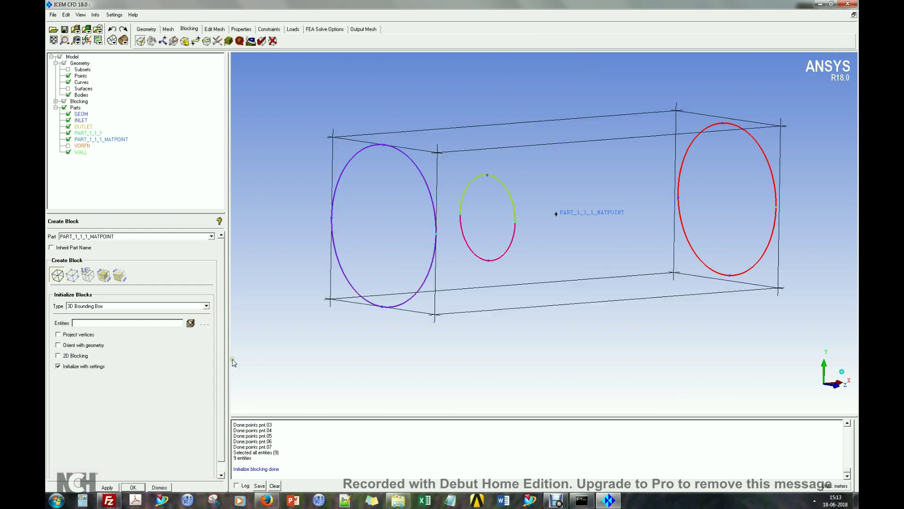
{"action": "left_click", "coordinate": [275, 485]}
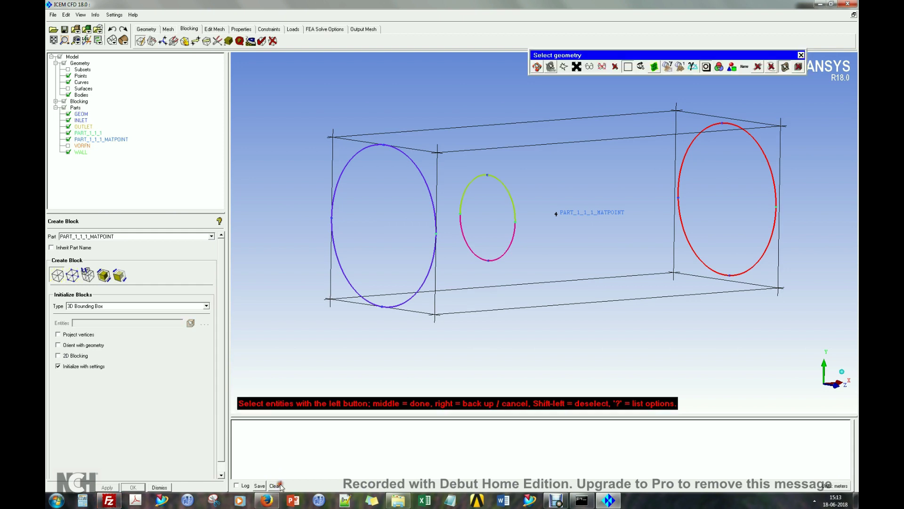
{"action": "left_click", "coordinate": [159, 488]}
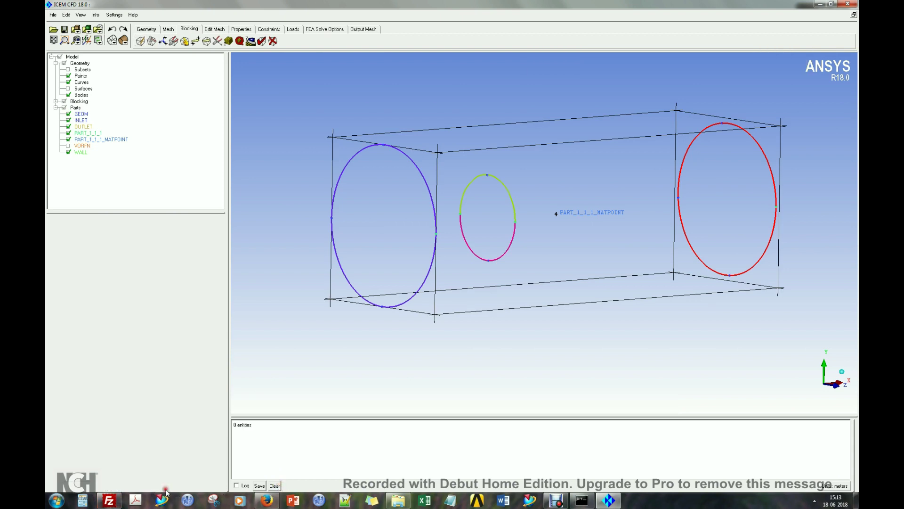
Associate the four inlet-end block vertices with the inlet circle's points, turning the block face into a diamond inside the circle.
{"action": "left_click", "coordinate": [184, 41]}
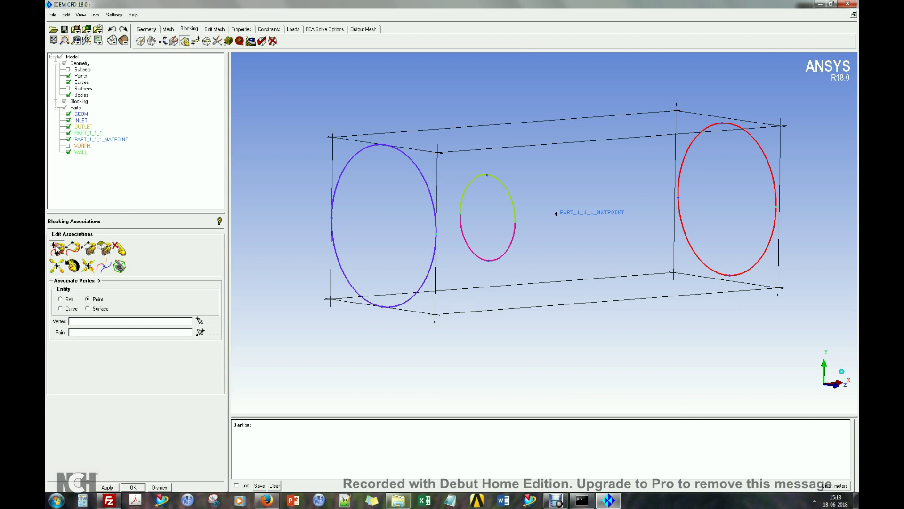
{"action": "left_click", "coordinate": [57, 247]}
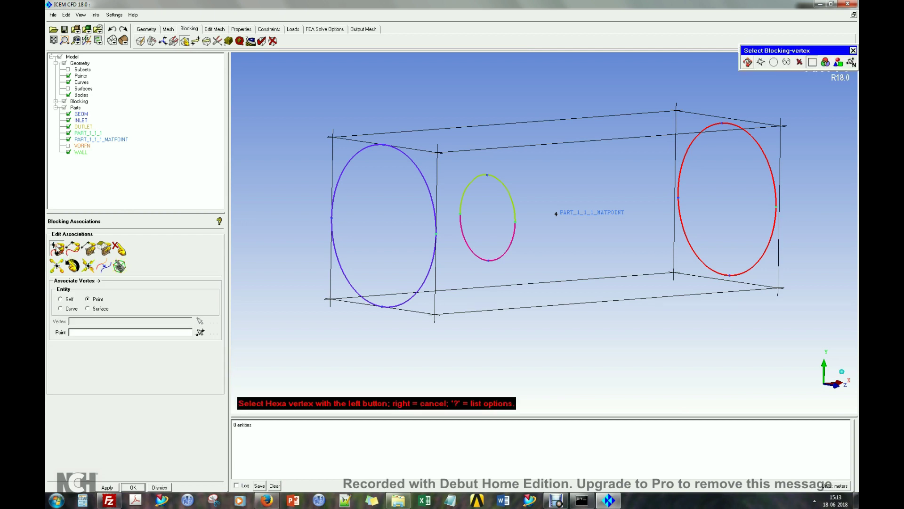
{"action": "left_click", "coordinate": [329, 136]}
{"action": "left_click", "coordinate": [330, 217]}
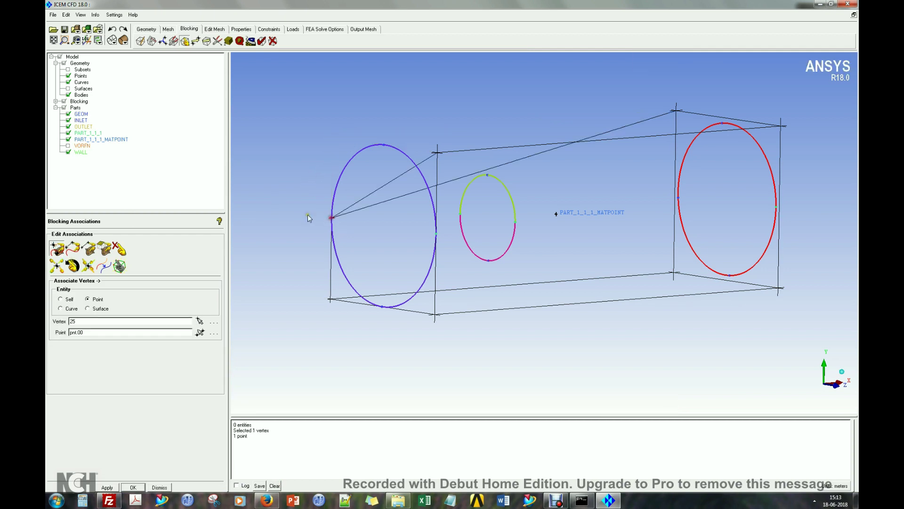
{"action": "left_click", "coordinate": [330, 299]}
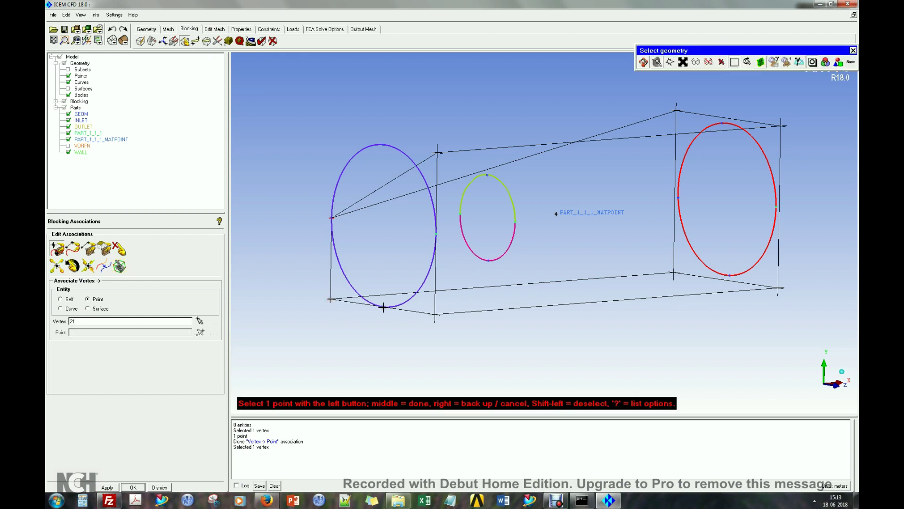
{"action": "left_click", "coordinate": [382, 306]}
{"action": "left_click", "coordinate": [432, 314]}
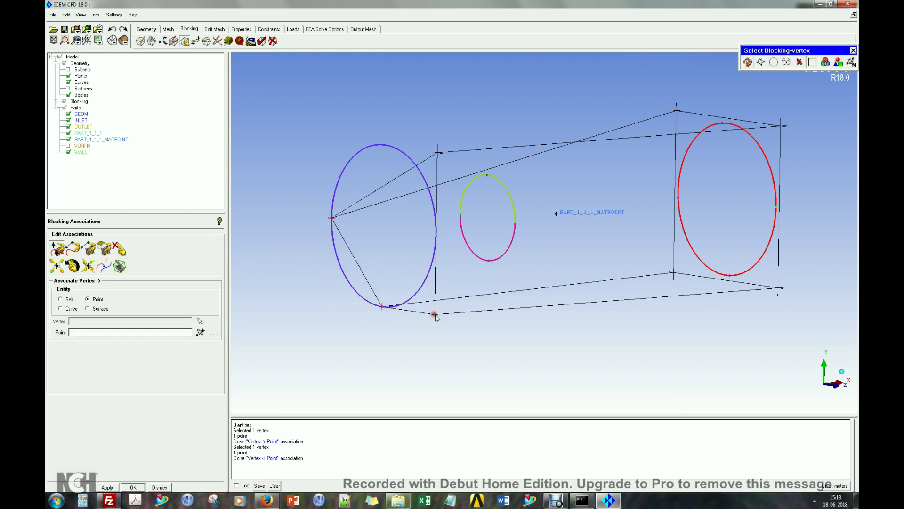
{"action": "left_click", "coordinate": [436, 234]}
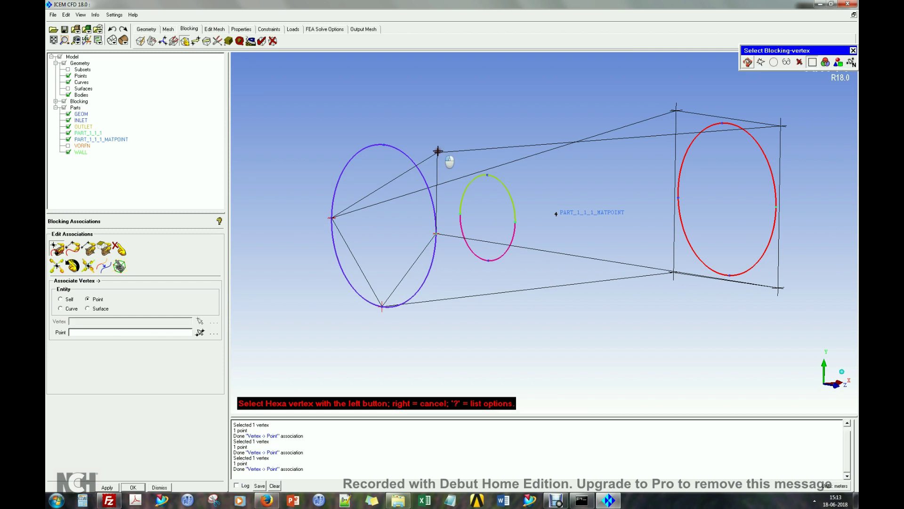
{"action": "left_click", "coordinate": [437, 152]}
{"action": "left_click", "coordinate": [384, 145]}
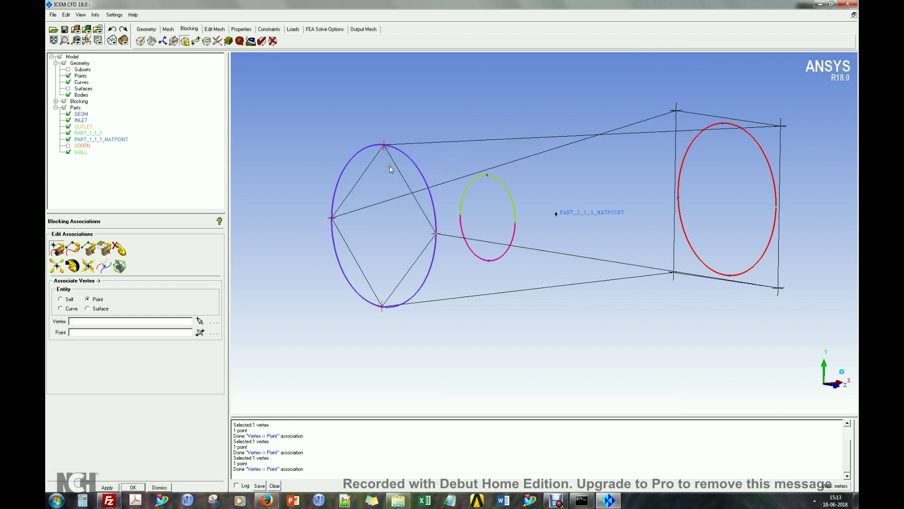
Associate the upper-left outlet-end block vertex with the outlet circle's left point and the lower-left vertex with its bottom point.
{"action": "left_click", "coordinate": [677, 112]}
{"action": "left_click", "coordinate": [678, 198]}
{"action": "left_click", "coordinate": [674, 272]}
{"action": "left_click", "coordinate": [730, 274]}
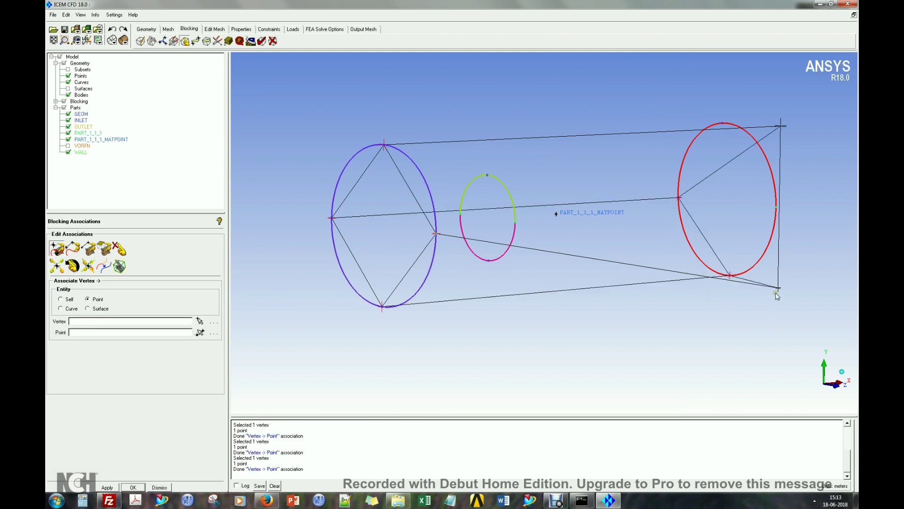
{"action": "left_click", "coordinate": [777, 203]}
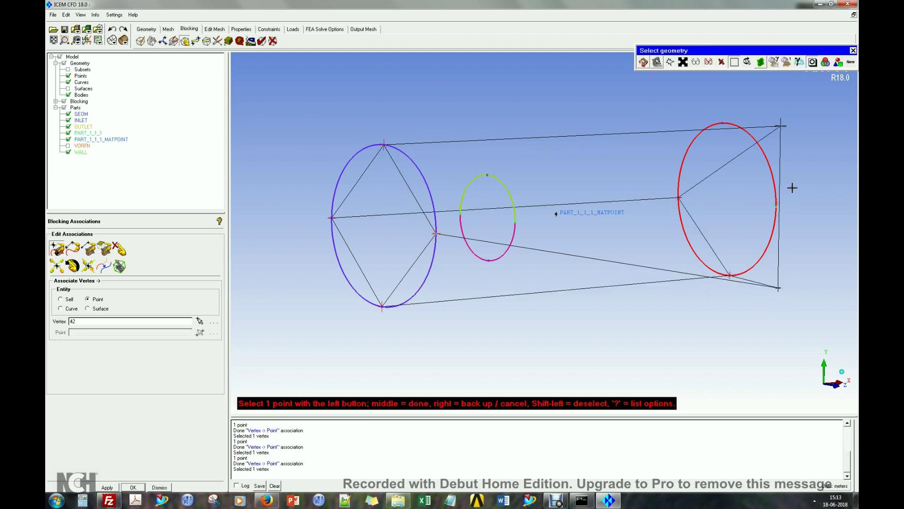
{"action": "middle_click", "coordinate": [401, 323]}
{"action": "left_click", "coordinate": [201, 322]}
{"action": "right_click", "coordinate": [303, 324]}
{"action": "left_click", "coordinate": [201, 321]}
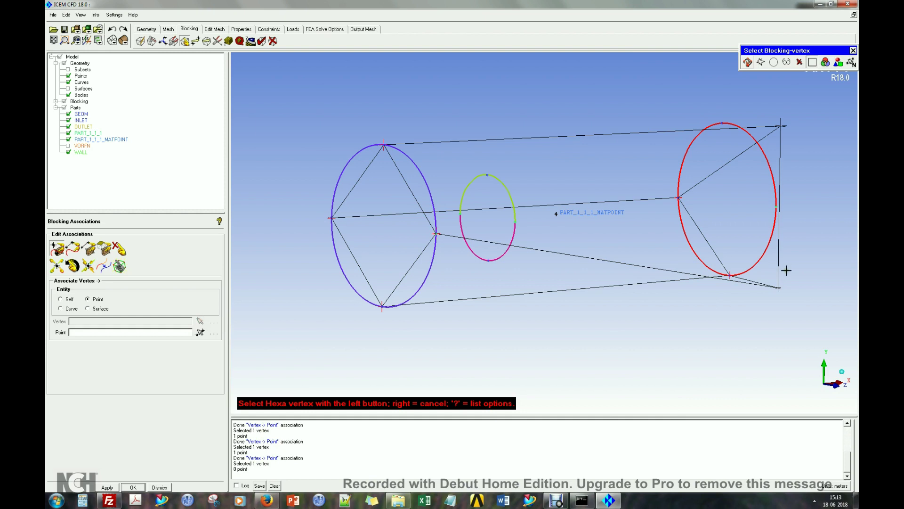
Associate the lower-right outlet-end block vertex with the outlet circle's right point and the upper-right vertex with its top point.
{"action": "left_click", "coordinate": [778, 288]}
{"action": "left_click", "coordinate": [777, 211]}
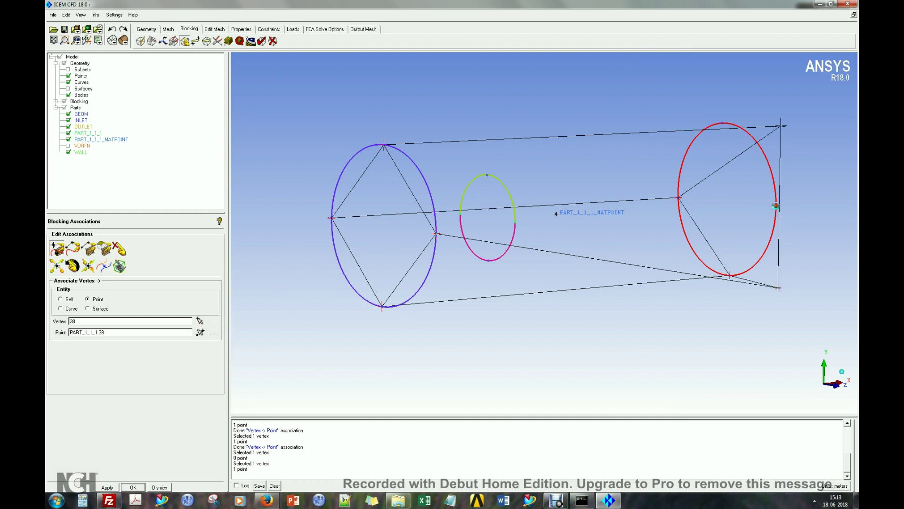
{"action": "left_click", "coordinate": [780, 125]}
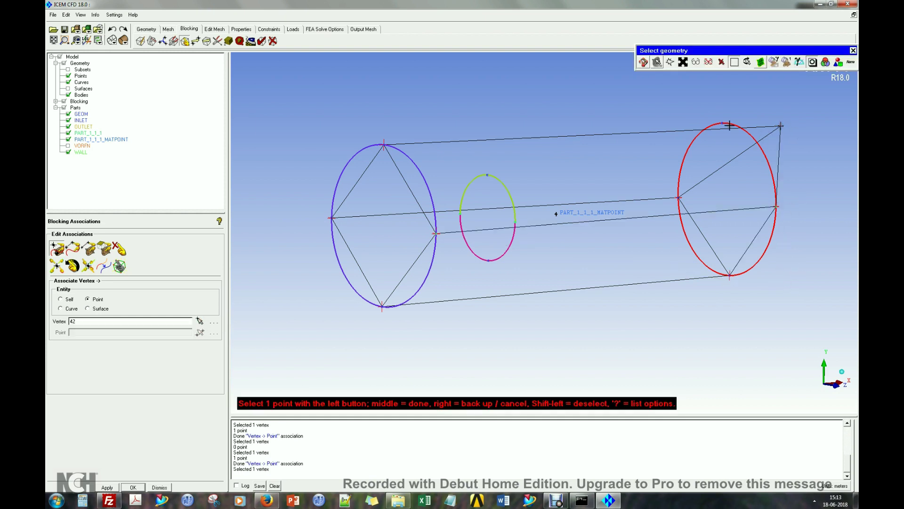
{"action": "left_click", "coordinate": [723, 124]}
Split the block crosswise in side view at the throat circle, at about 0.30 along its upper lengthwise edge.
{"action": "left_click_drag", "start_coordinate": [555, 151], "coordinate": [499, 175]}
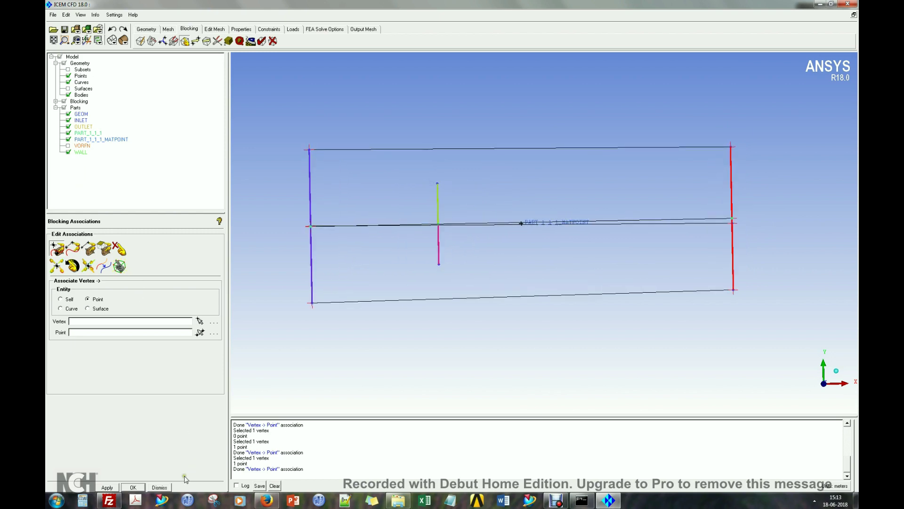
{"action": "left_click", "coordinate": [160, 486]}
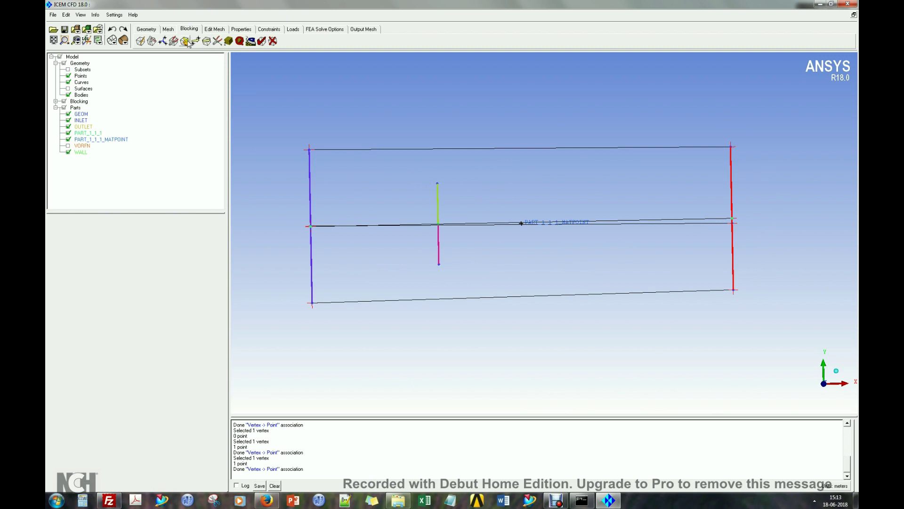
{"action": "left_click", "coordinate": [151, 41]}
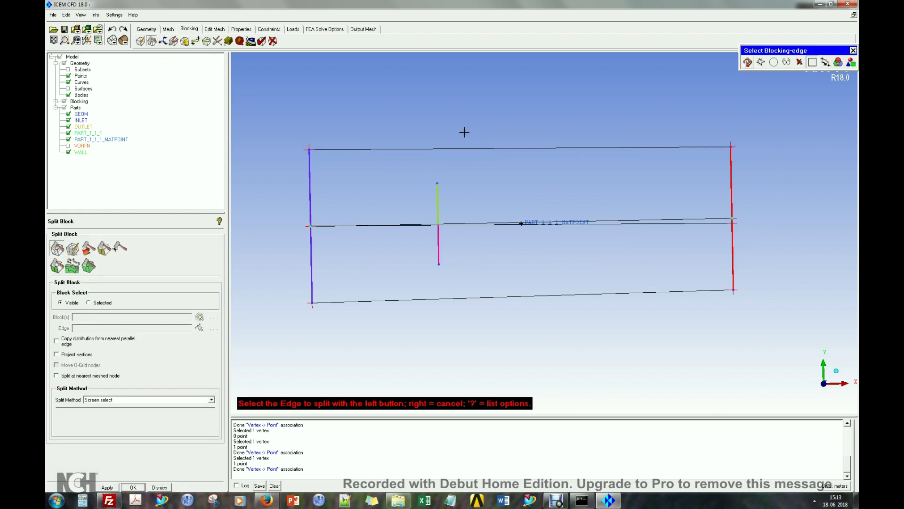
{"action": "left_click", "coordinate": [437, 149]}
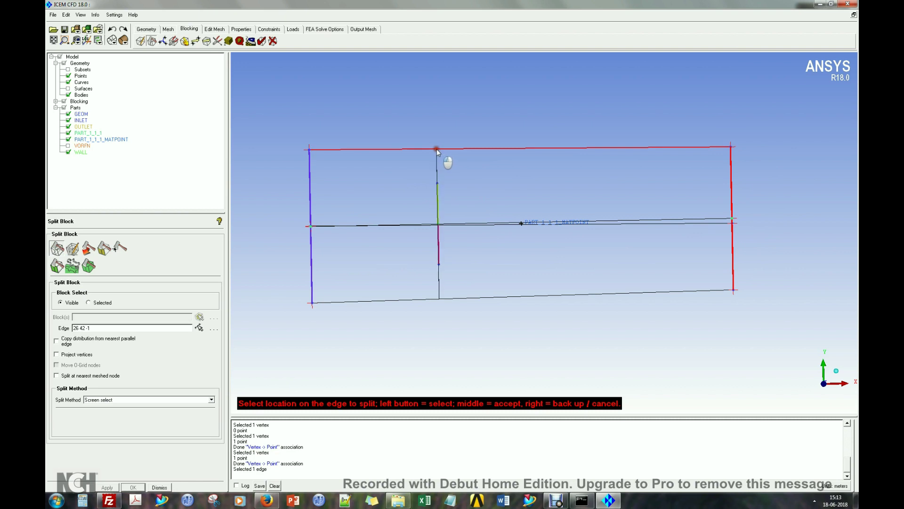
{"action": "middle_click", "coordinate": [446, 123]}
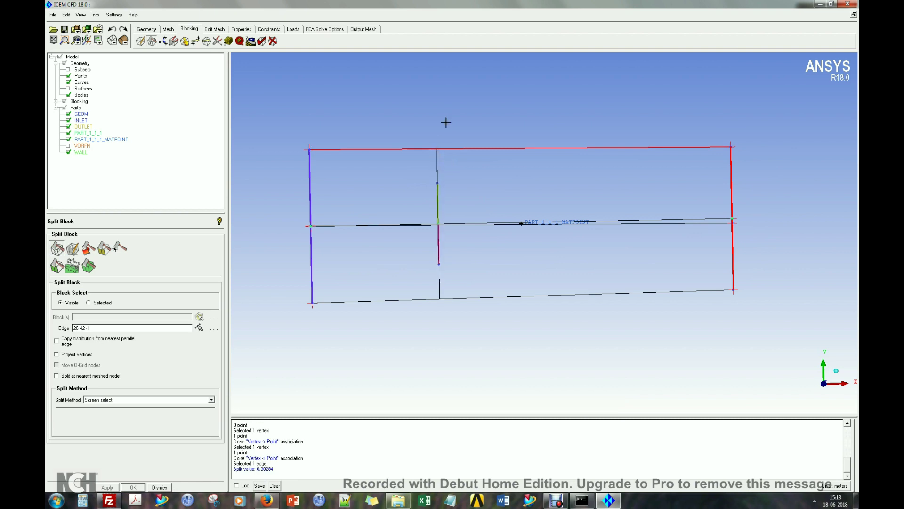
{"action": "middle_click", "coordinate": [447, 121]}
Associate the four block vertices at the throat split with the top, left, bottom and right points of the throat circle.
{"action": "left_click_drag", "start_coordinate": [454, 162], "coordinate": [527, 194]}
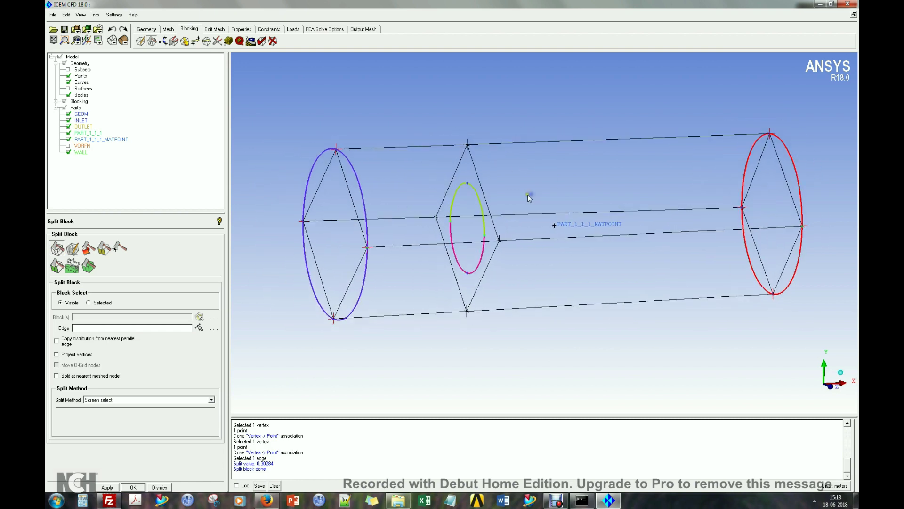
{"action": "left_click", "coordinate": [185, 42]}
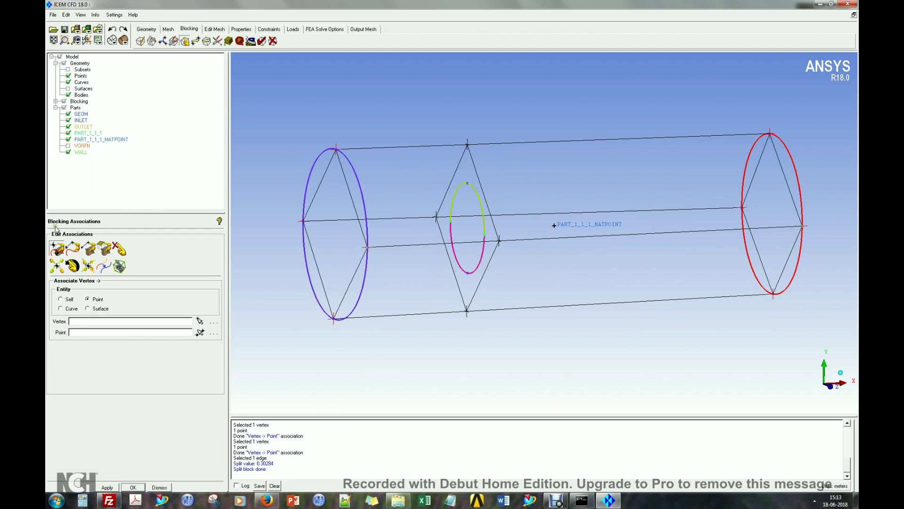
{"action": "left_click", "coordinate": [57, 248]}
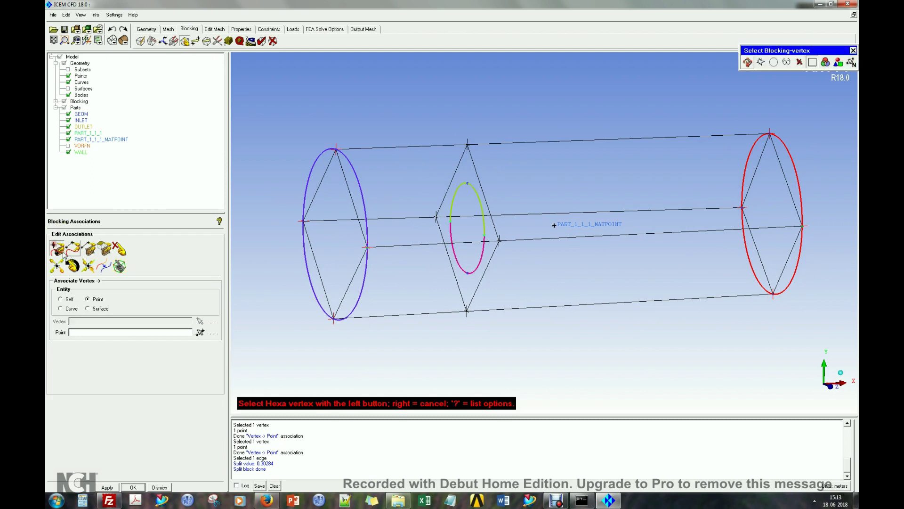
{"action": "left_click", "coordinate": [467, 144]}
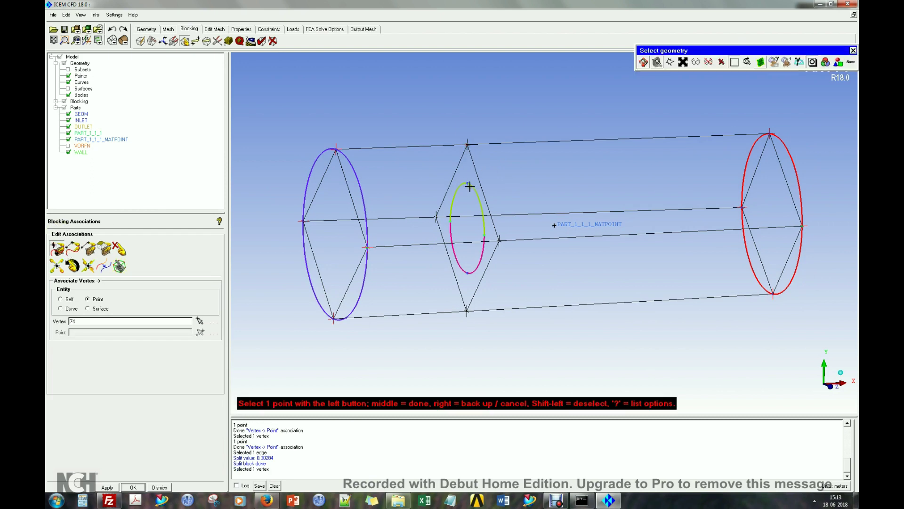
{"action": "left_click", "coordinate": [468, 183]}
{"action": "left_click", "coordinate": [436, 217]}
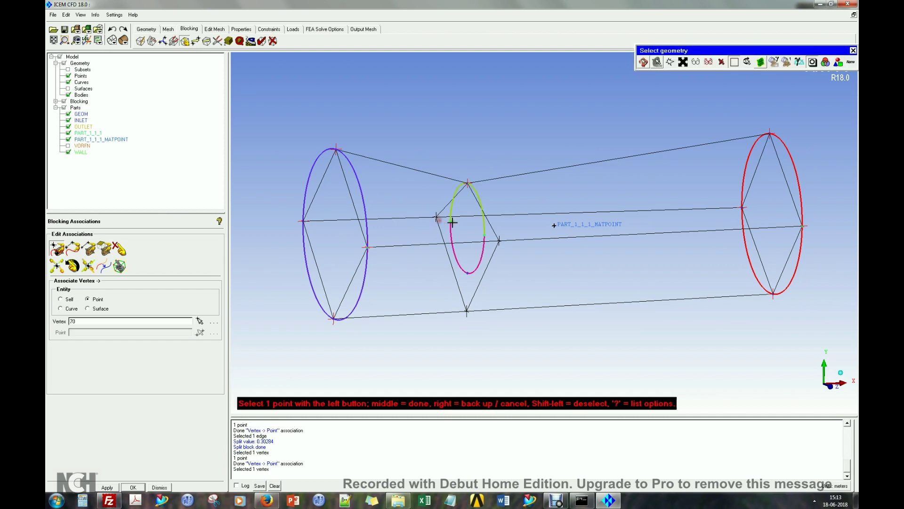
{"action": "left_click", "coordinate": [451, 221]}
{"action": "left_click", "coordinate": [467, 311]}
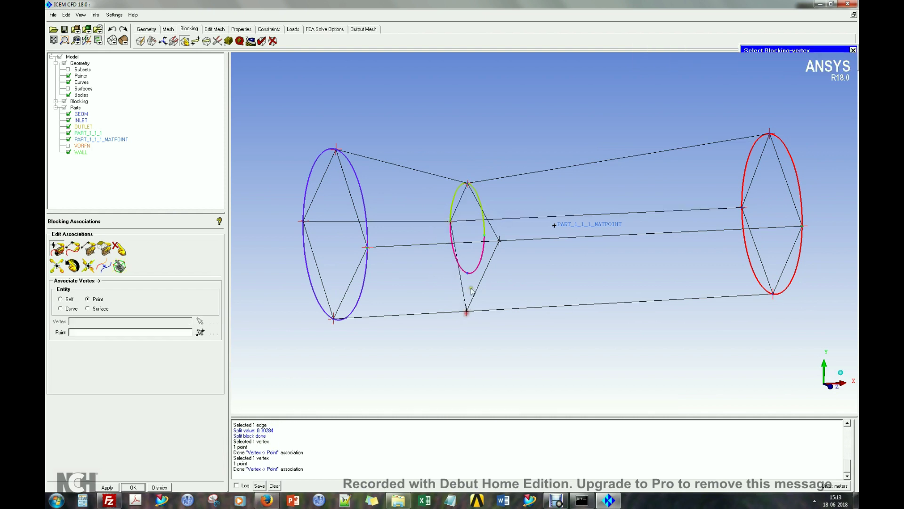
{"action": "left_click", "coordinate": [468, 273]}
{"action": "left_click", "coordinate": [498, 241]}
{"action": "left_click", "coordinate": [484, 235]}
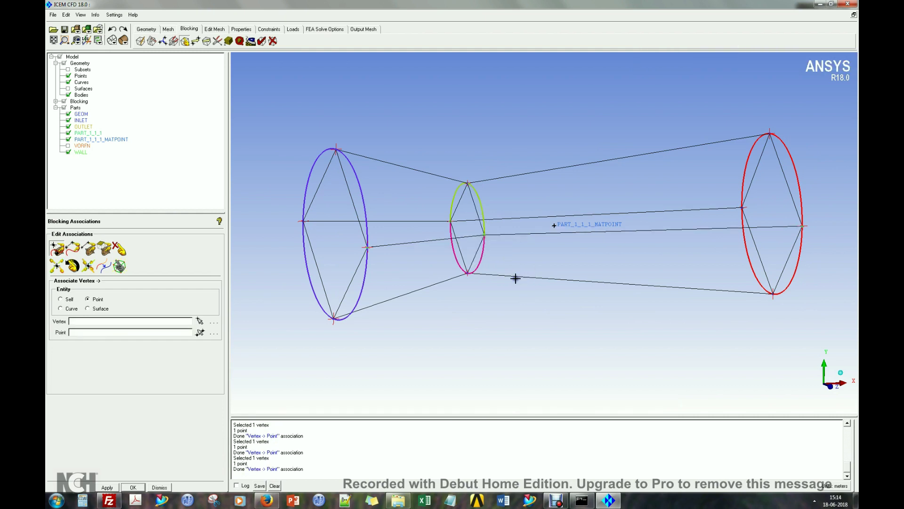
Associate the four inlet-end block edges with the inlet circle curve.
{"action": "left_click_drag", "start_coordinate": [478, 275], "coordinate": [581, 264]}
{"action": "middle_click_drag", "start_coordinate": [581, 264], "coordinate": [577, 246]}
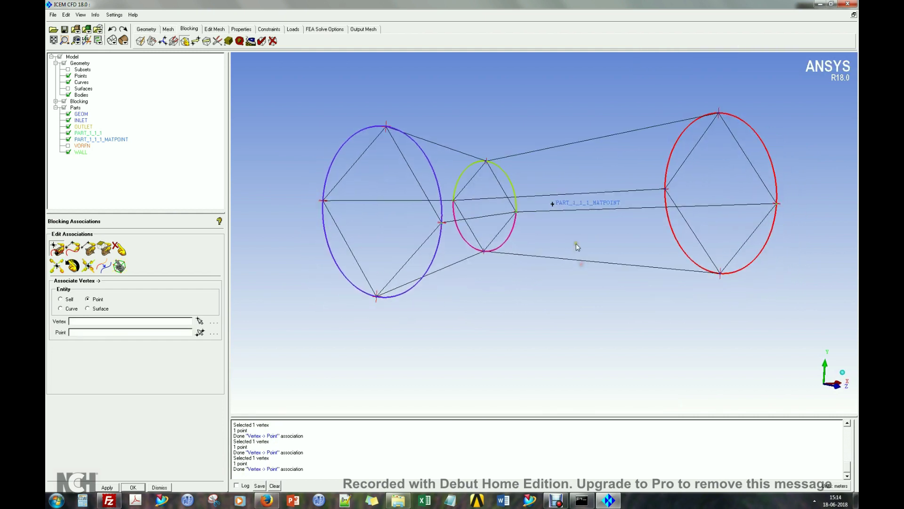
{"action": "left_click", "coordinate": [73, 248]}
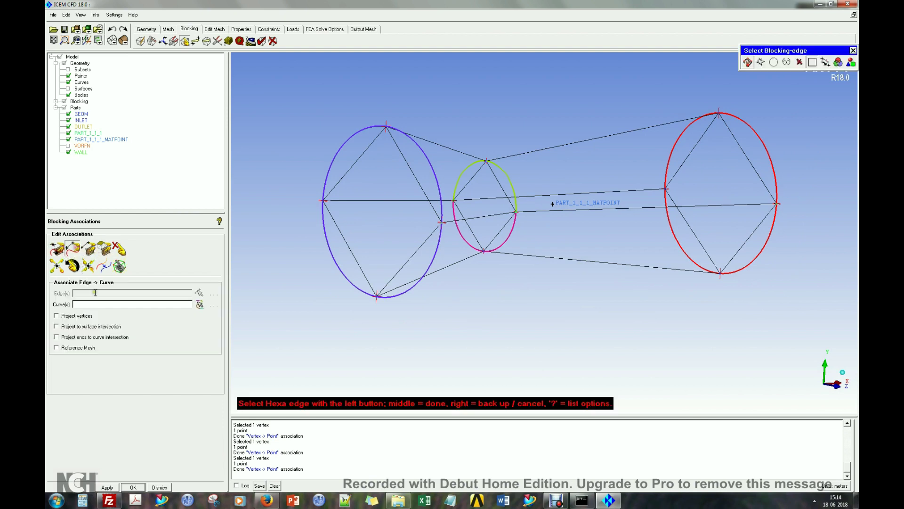
{"action": "left_click", "coordinate": [356, 167]}
{"action": "left_click", "coordinate": [402, 268]}
{"action": "left_click", "coordinate": [409, 169]}
{"action": "middle_click", "coordinate": [378, 172]}
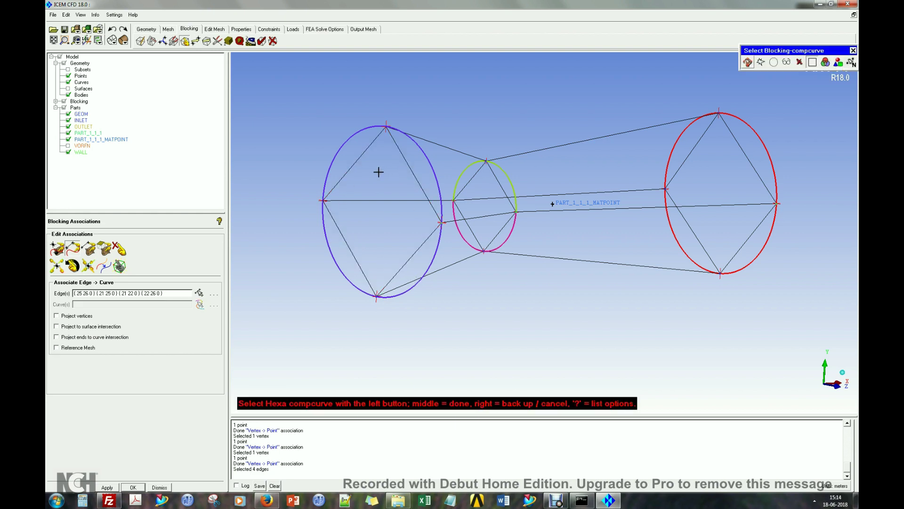
{"action": "left_click", "coordinate": [340, 152]}
{"action": "middle_click", "coordinate": [301, 146]}
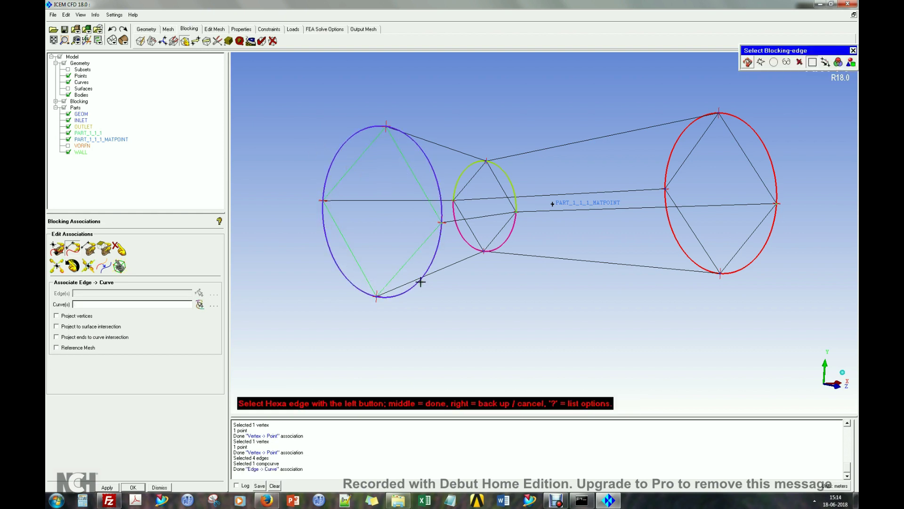
Associate the four block edges at the throat split with the two curves of the throat circle.
{"action": "left_click", "coordinate": [470, 181]}
{"action": "left_click", "coordinate": [498, 233]}
{"action": "middle_click", "coordinate": [537, 173]}
{"action": "left_click", "coordinate": [456, 167]}
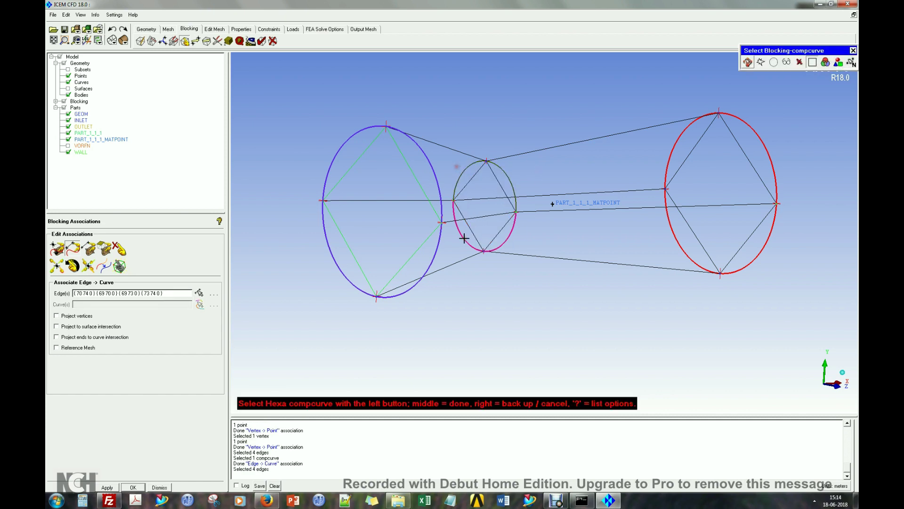
{"action": "middle_click", "coordinate": [501, 281]}
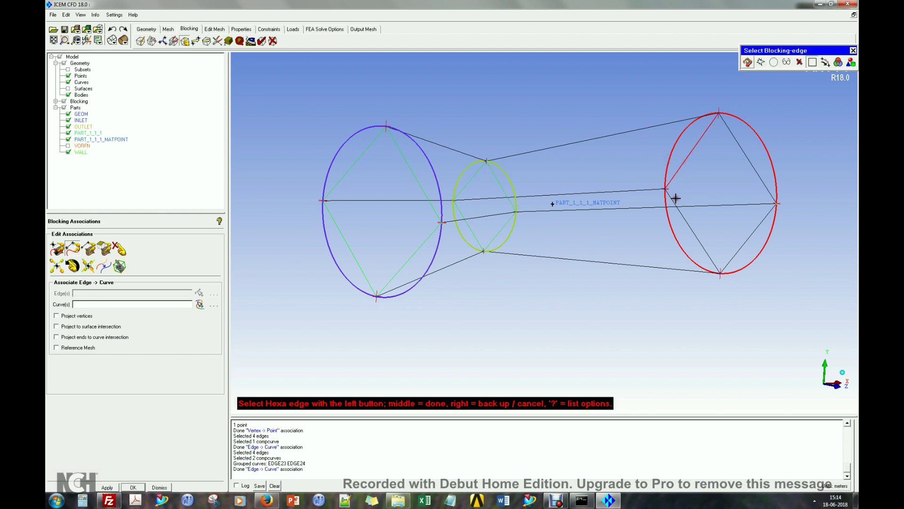
Associate the four outlet-end block edges with the outlet circle curve.
{"action": "left_click", "coordinate": [737, 255]}
{"action": "middle_click", "coordinate": [712, 164]}
{"action": "left_click", "coordinate": [665, 138]}
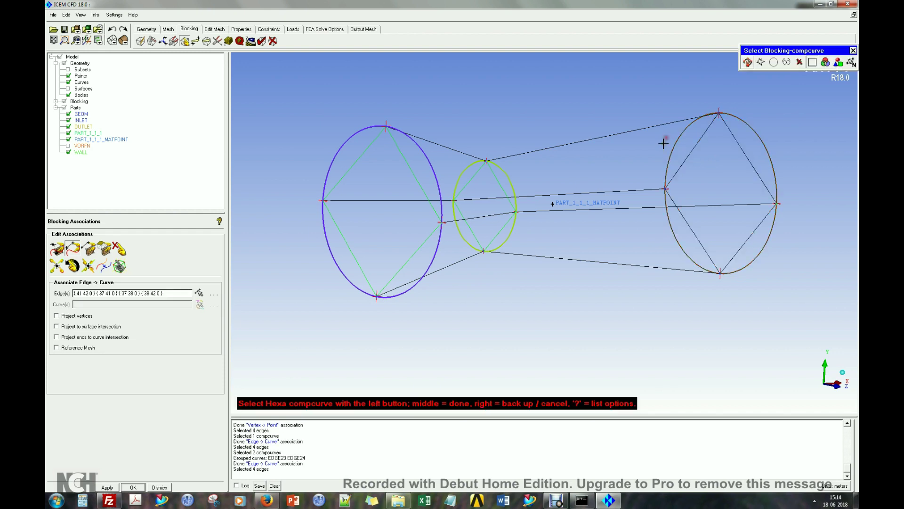
{"action": "middle_click", "coordinate": [662, 146]}
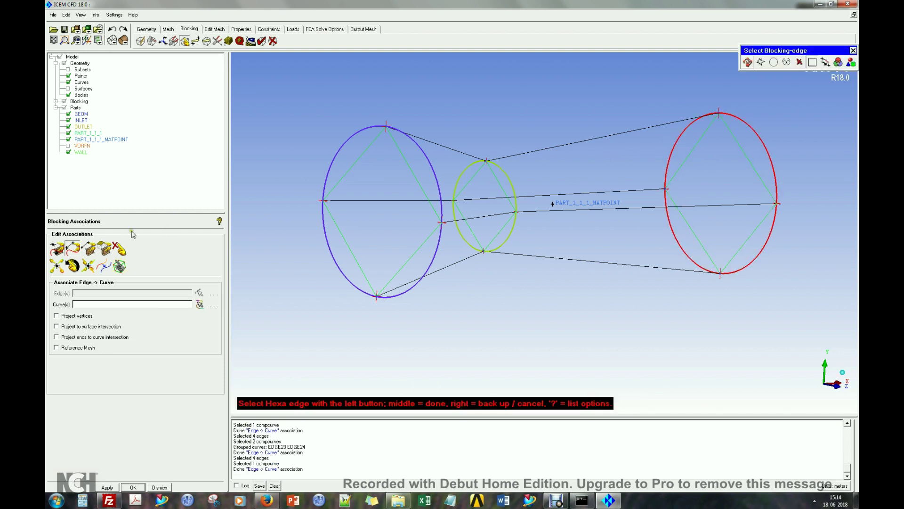
Create an O-grid through the blocks using the inlet, throat and outlet faces, with an offset of 1.
{"action": "left_click", "coordinate": [152, 42]}
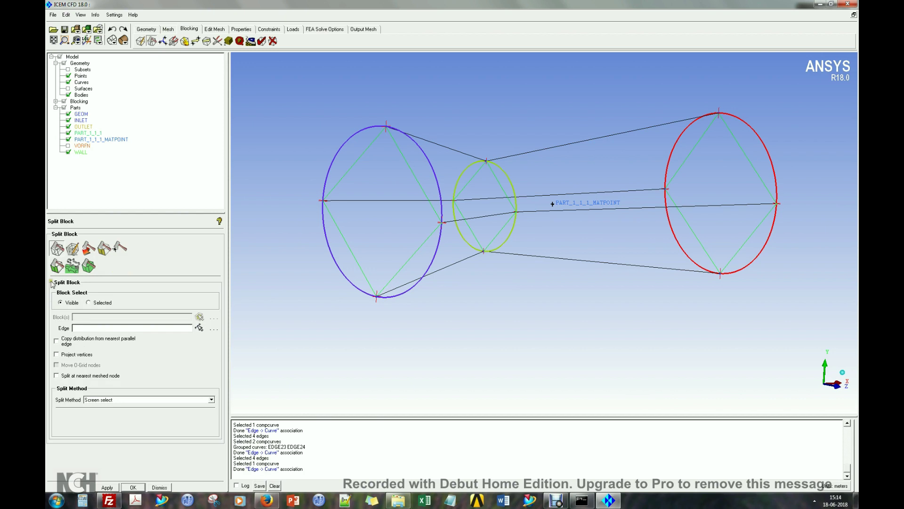
{"action": "left_click", "coordinate": [73, 248]}
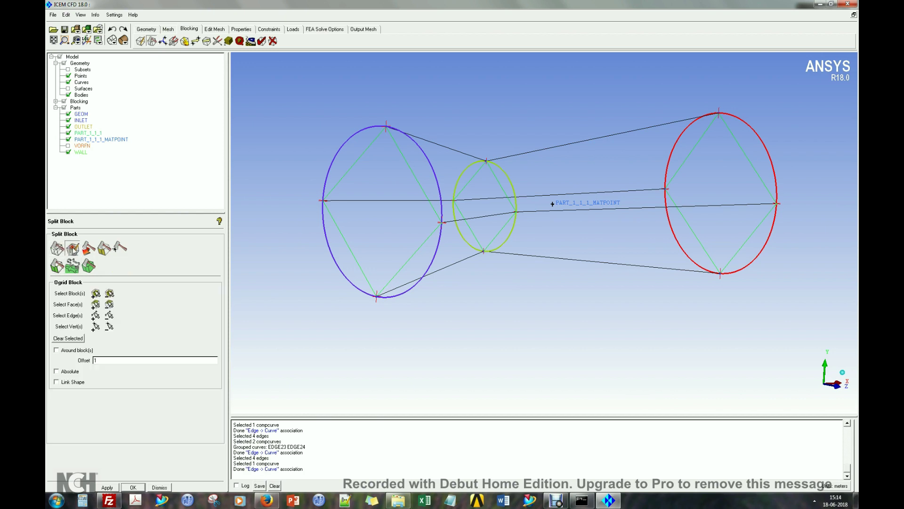
{"action": "left_click", "coordinate": [95, 304]}
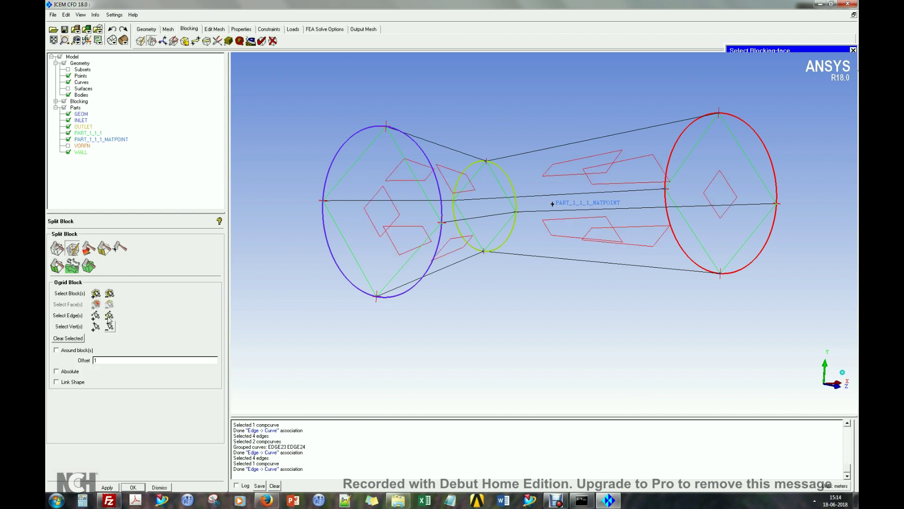
{"action": "left_click", "coordinate": [395, 209]}
{"action": "left_click", "coordinate": [486, 209]}
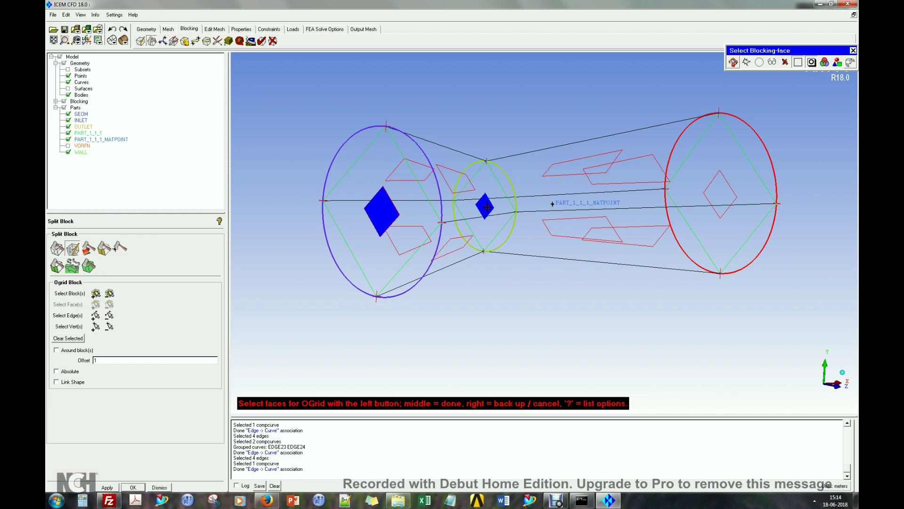
{"action": "left_click", "coordinate": [728, 185]}
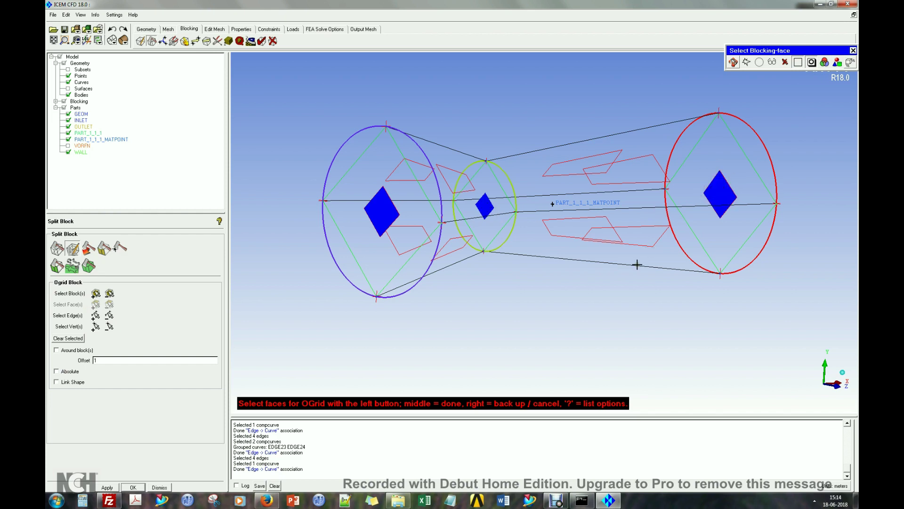
{"action": "middle_click", "coordinate": [448, 328]}
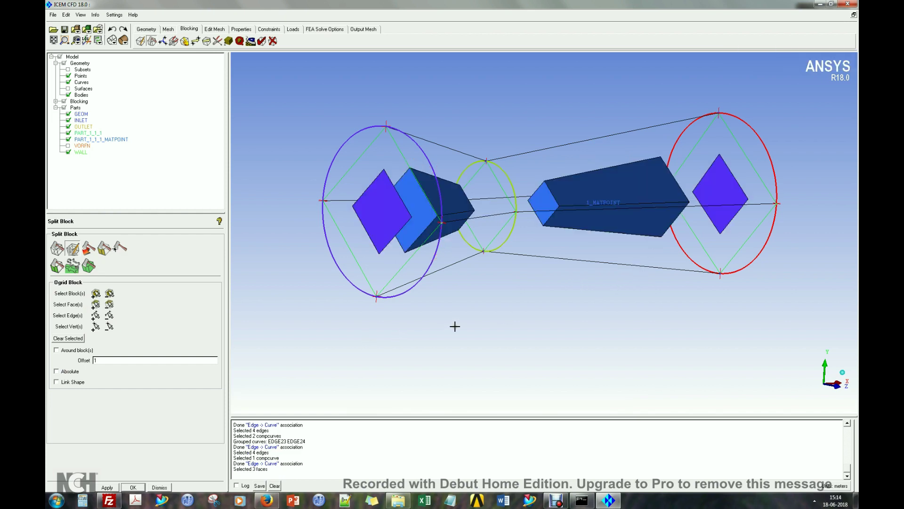
{"action": "left_click", "coordinate": [107, 487]}
Set the upper-left outer block edge at the inlet to 20 nodes and copy its parameters to all parallel edges.
{"action": "left_click_drag", "start_coordinate": [527, 281], "coordinate": [559, 259]}
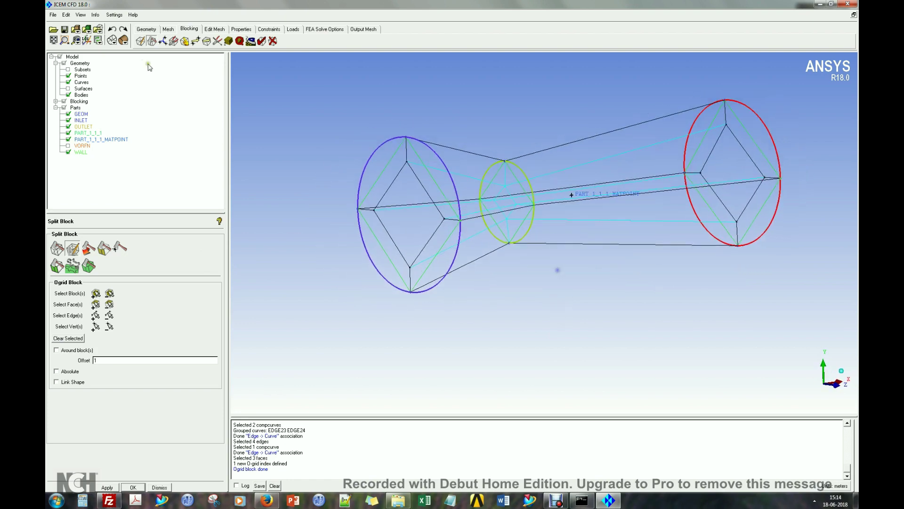
{"action": "left_click", "coordinate": [228, 41]}
{"action": "left_click", "coordinate": [89, 247]}
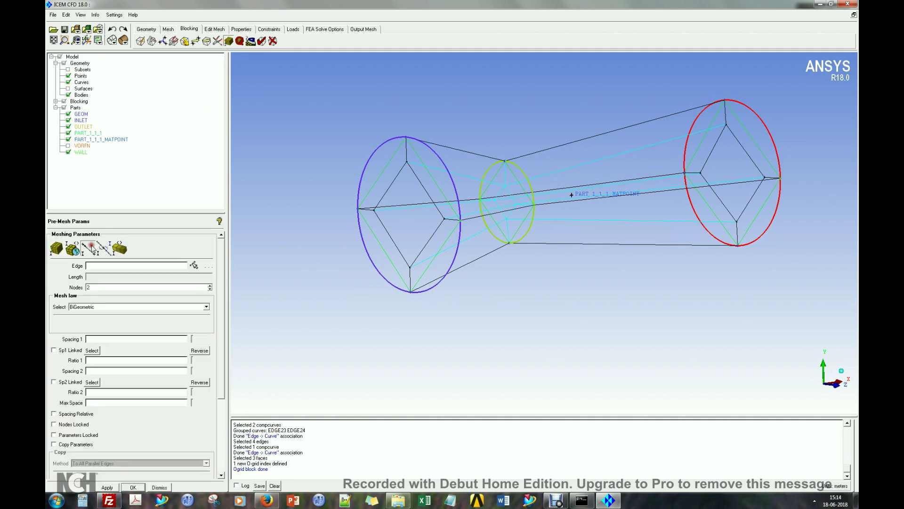
{"action": "left_click", "coordinate": [367, 191]}
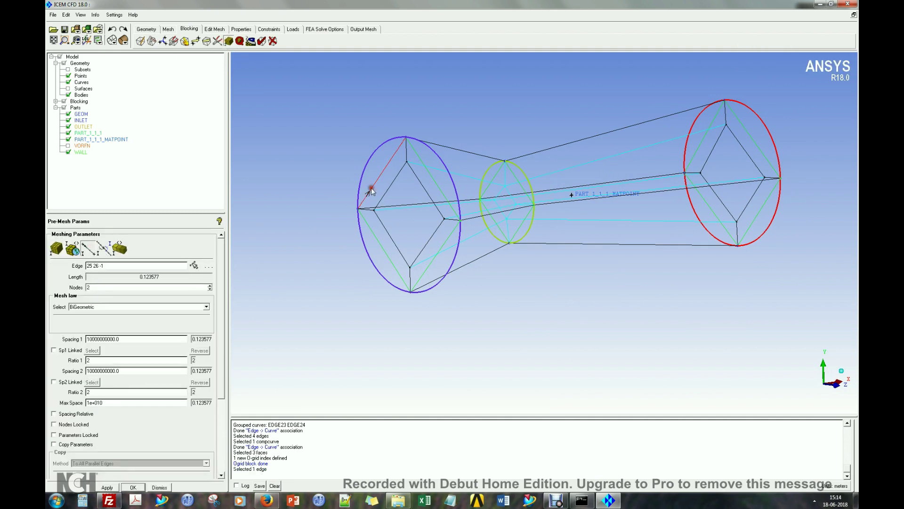
{"action": "left_click_drag", "start_coordinate": [180, 213], "coordinate": [182, 174]}
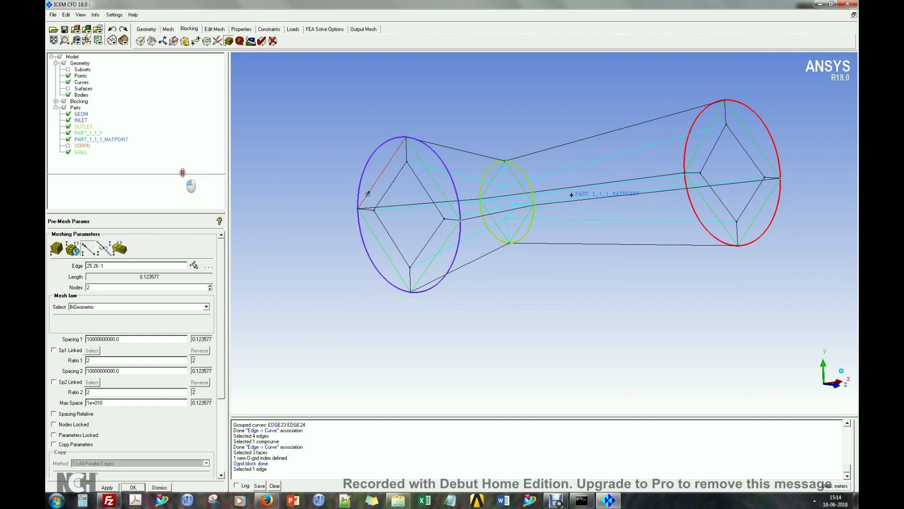
{"action": "left_click", "coordinate": [97, 246]}
{"action": "double_click", "coordinate": [98, 246]}
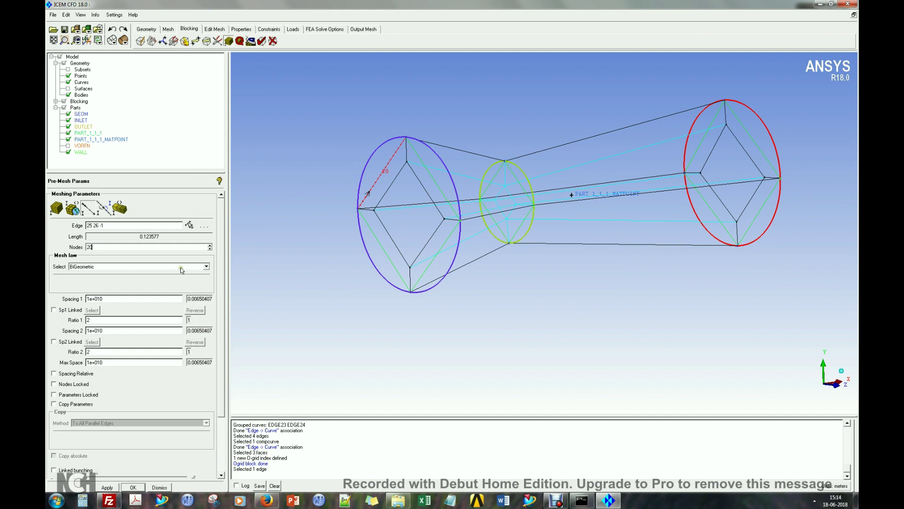
{"action": "left_click", "coordinate": [69, 404]}
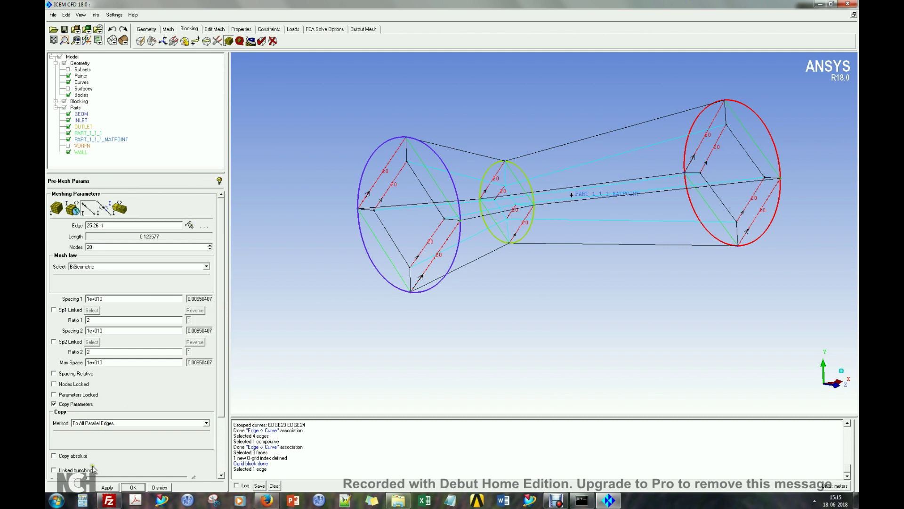
Set the lower-left outer block edge at the inlet and its parallel edges to 20 nodes.
{"action": "left_click", "coordinate": [189, 224]}
{"action": "left_click", "coordinate": [379, 243]}
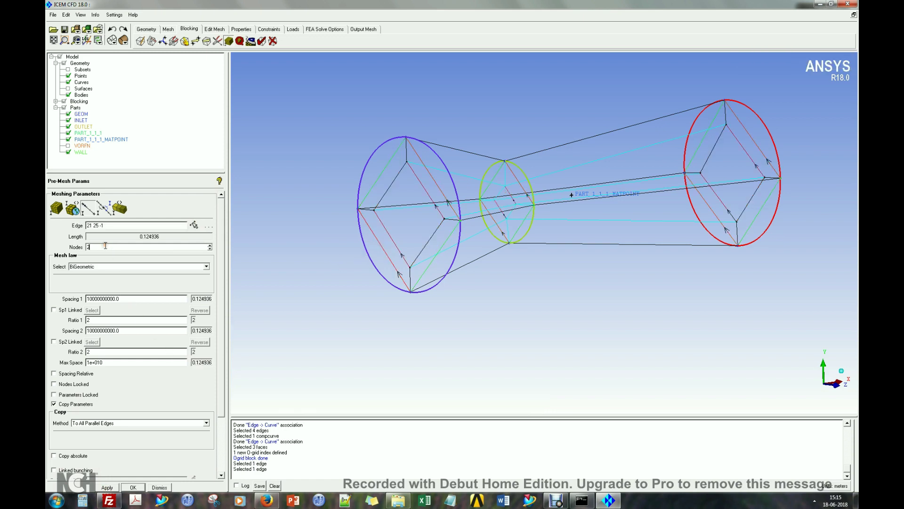
{"action": "key", "text": "Return"}
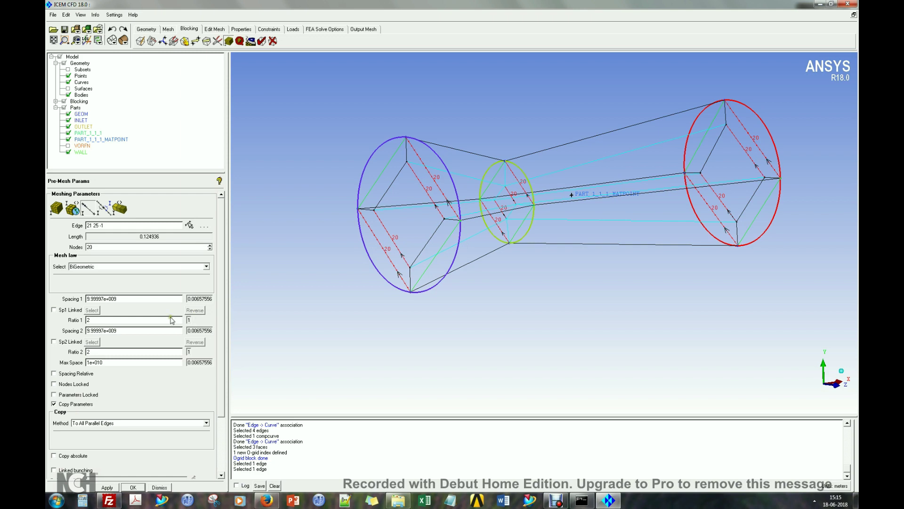
Set the lengthwise block edges between the inlet and the throat to 50 nodes.
{"action": "left_click", "coordinate": [189, 225]}
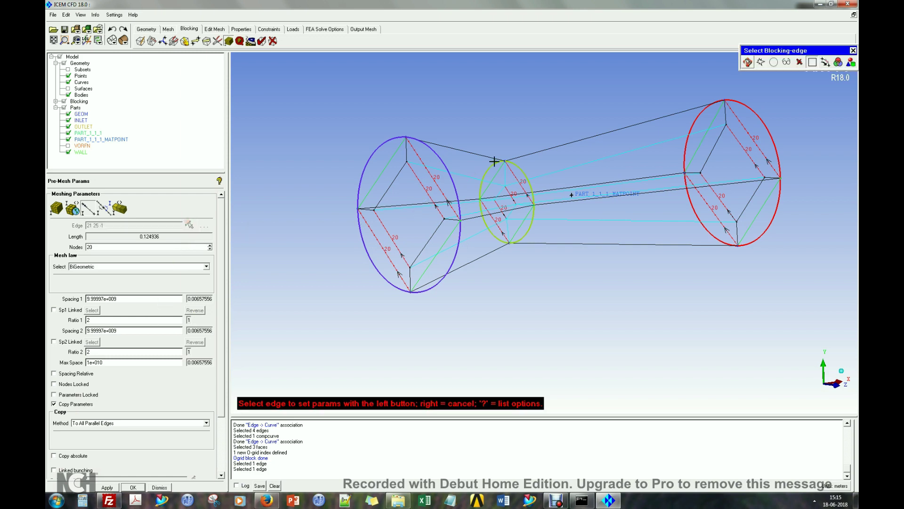
{"action": "left_click", "coordinate": [480, 154]}
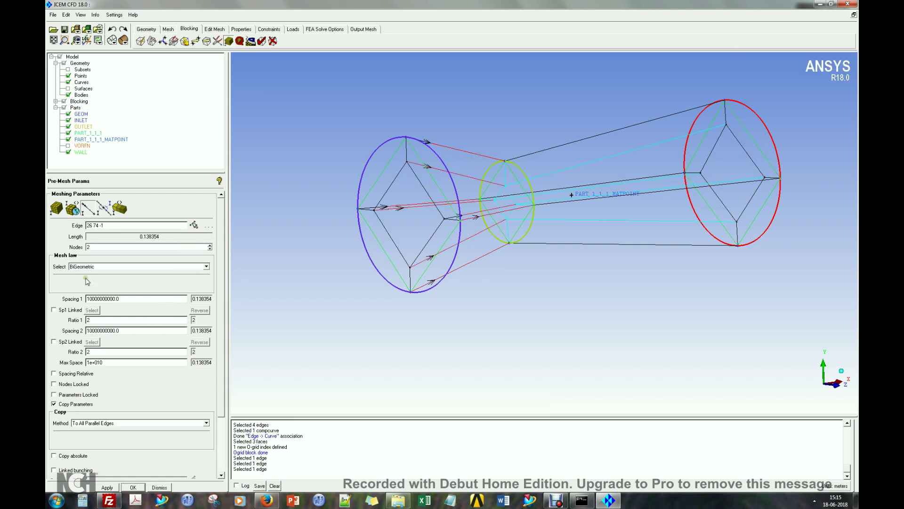
{"action": "left_click_drag", "start_coordinate": [101, 247], "coordinate": [47, 248]}
{"action": "key", "text": "Return"}
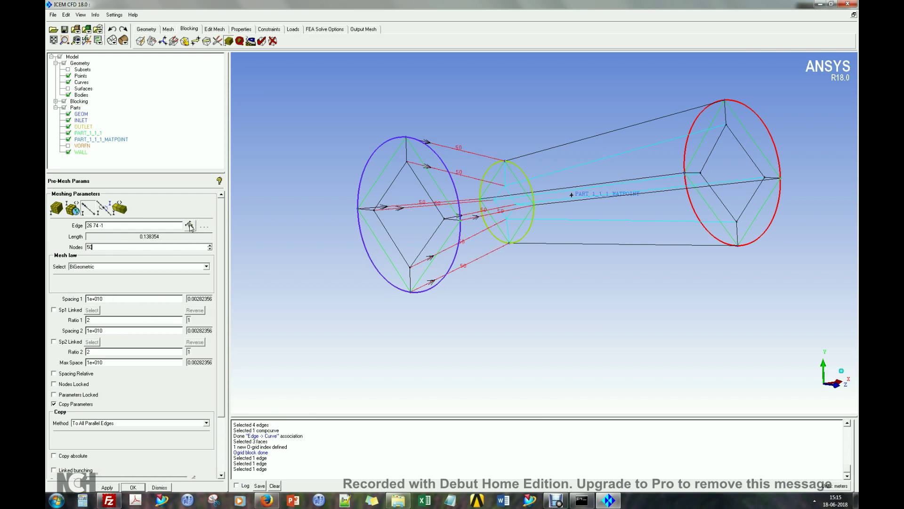
Set the lengthwise block edges between the throat and the outlet to 80 nodes.
{"action": "left_click", "coordinate": [190, 227]}
{"action": "left_click", "coordinate": [553, 160]}
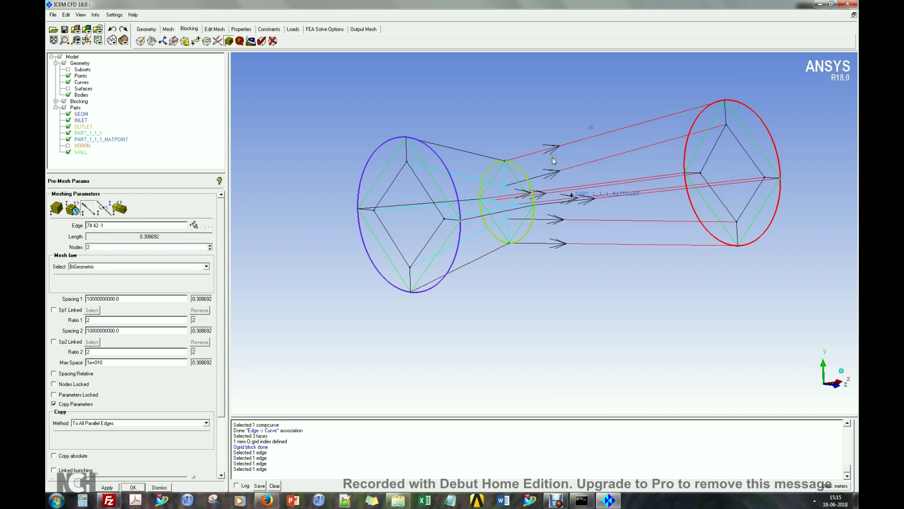
{"action": "left_click_drag", "start_coordinate": [96, 247], "coordinate": [47, 251]}
{"action": "type", "text": "80"}
{"action": "key", "text": "Return"}
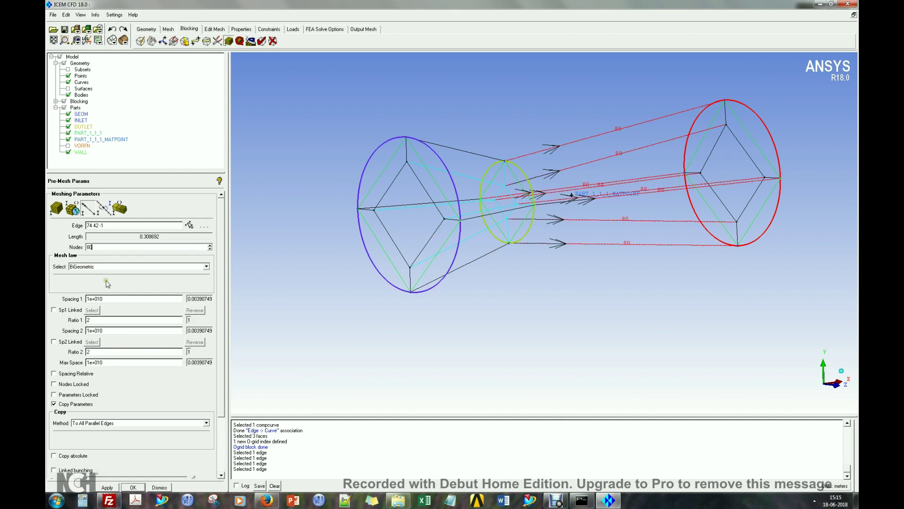
Give the inlet's upper radial O-grid edge 20 nodes, with Spacing 1 of 0.001 and Ratio 1 of 1.2.
{"action": "left_click", "coordinate": [189, 225]}
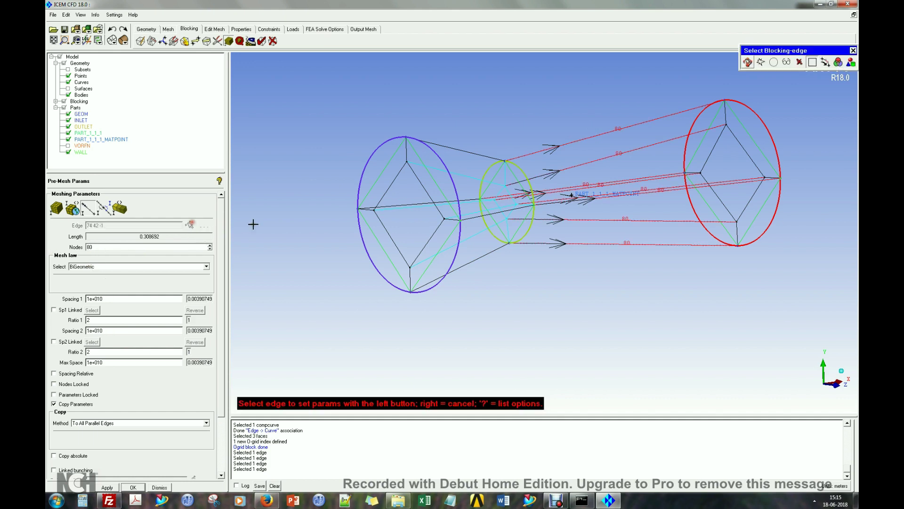
{"action": "left_click", "coordinate": [405, 150]}
{"action": "scroll", "coordinate": [412, 174], "scroll_direction": "up", "scroll_amount": 1}
{"action": "scroll", "coordinate": [412, 173], "scroll_direction": "up", "scroll_amount": 8}
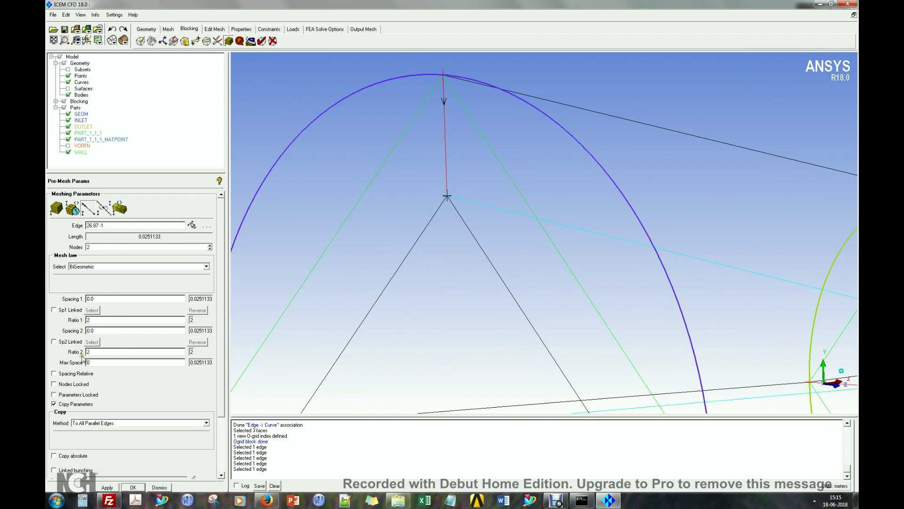
{"action": "left_click", "coordinate": [104, 331]}
{"action": "left_click_drag", "start_coordinate": [107, 323], "coordinate": [48, 322]}
{"action": "left_click", "coordinate": [107, 488]}
{"action": "left_click", "coordinate": [116, 246]}
{"action": "type", "text": "0"}
{"action": "key", "text": "Return"}
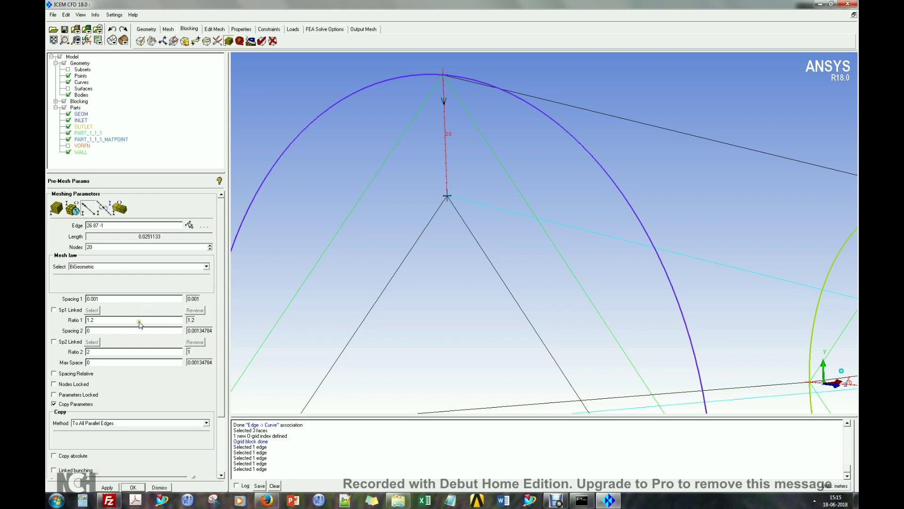
Reduce Spacing 1 of the radial O-grid edge to 0.0005, apply it to all parallel edges and close the meshing parameters.
{"action": "left_click", "coordinate": [121, 300]}
{"action": "left_click", "coordinate": [106, 487]}
{"action": "scroll", "coordinate": [456, 115], "scroll_direction": "down", "scroll_amount": 5}
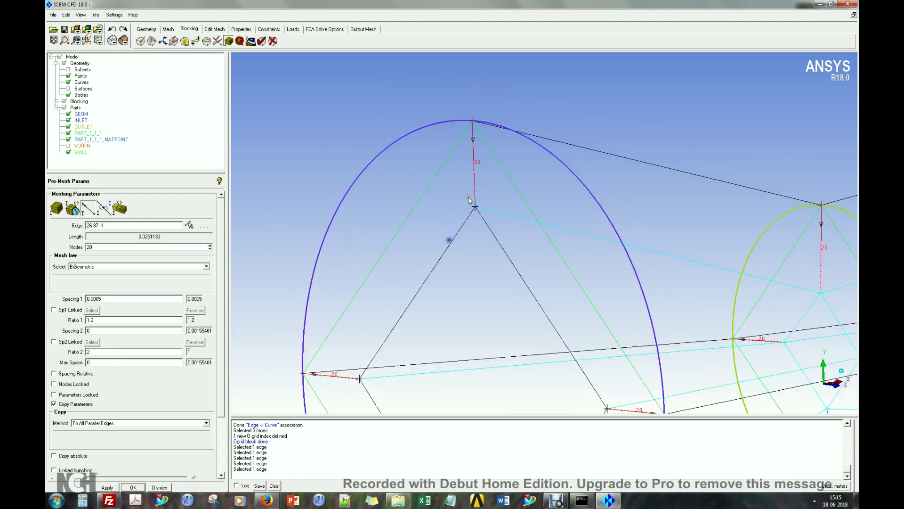
{"action": "scroll", "coordinate": [460, 234], "scroll_direction": "down", "scroll_amount": 4}
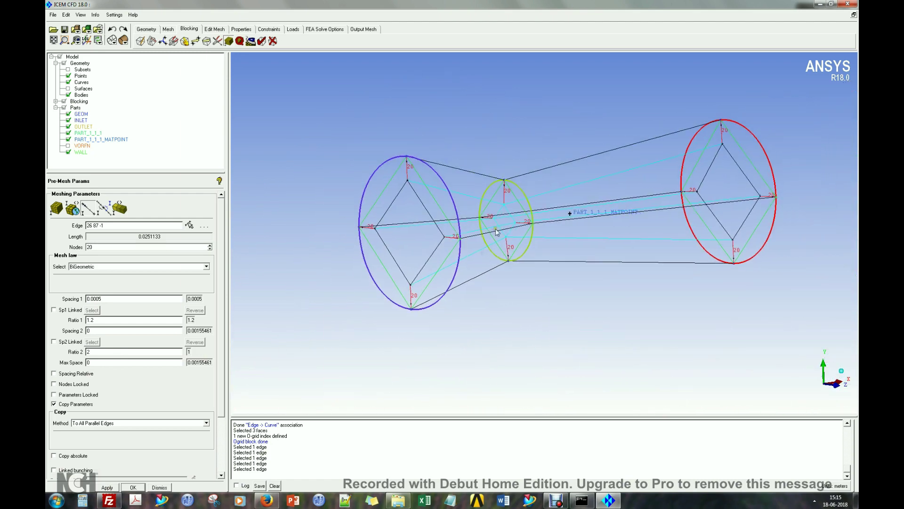
{"action": "middle_click_drag", "start_coordinate": [495, 233], "coordinate": [478, 228]}
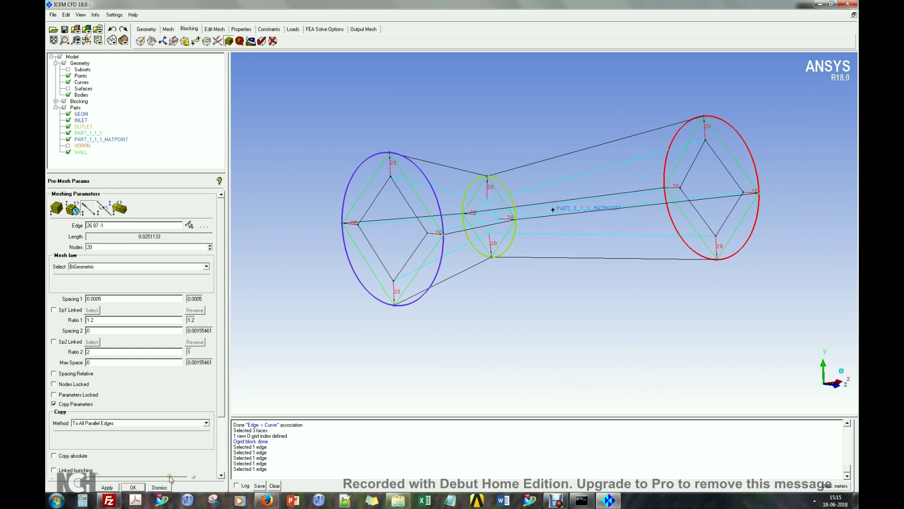
{"action": "left_click", "coordinate": [160, 487]}
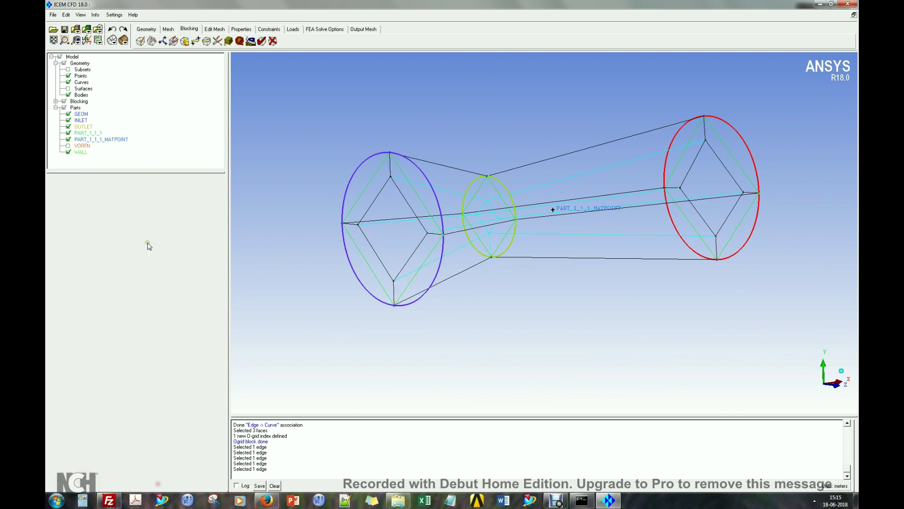
Compute the blocking's pre-mesh and display it as Solid & Wire.
{"action": "left_click", "coordinate": [56, 101]}
{"action": "left_click_drag", "start_coordinate": [83, 173], "coordinate": [84, 280]}
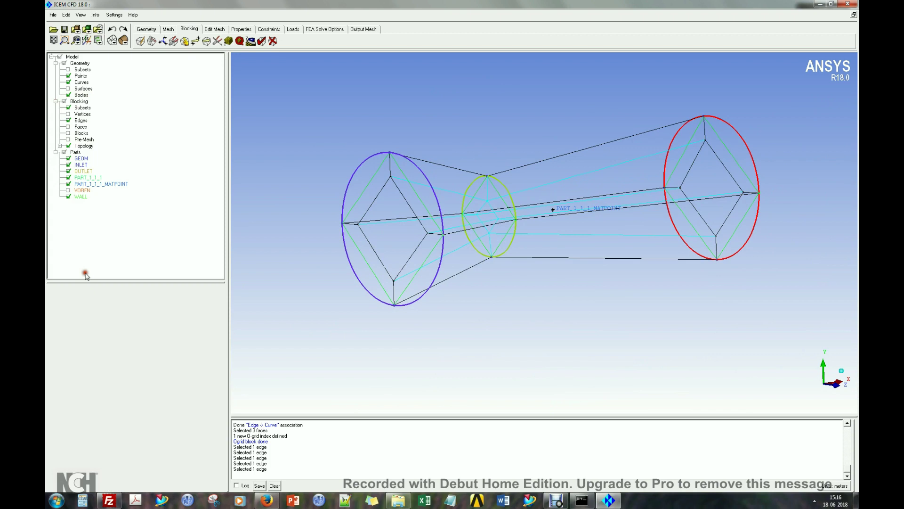
{"action": "left_click", "coordinate": [68, 139]}
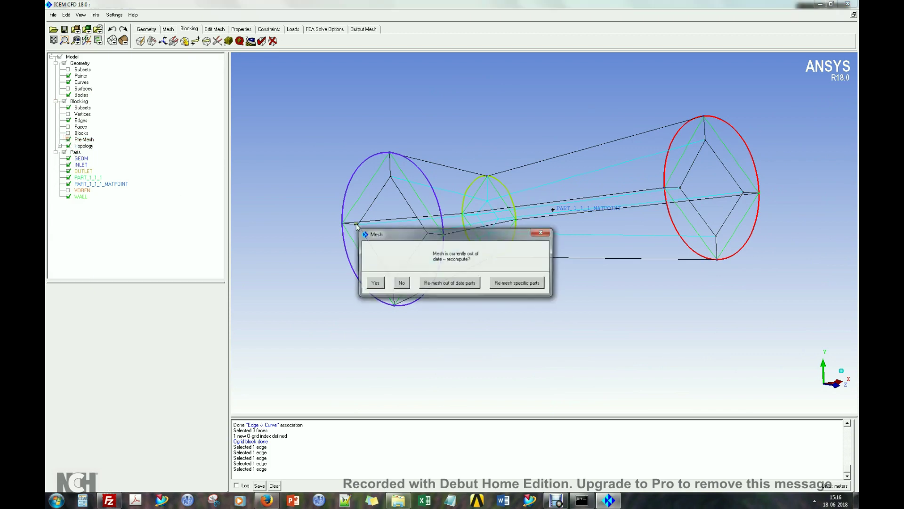
{"action": "left_click", "coordinate": [375, 281]}
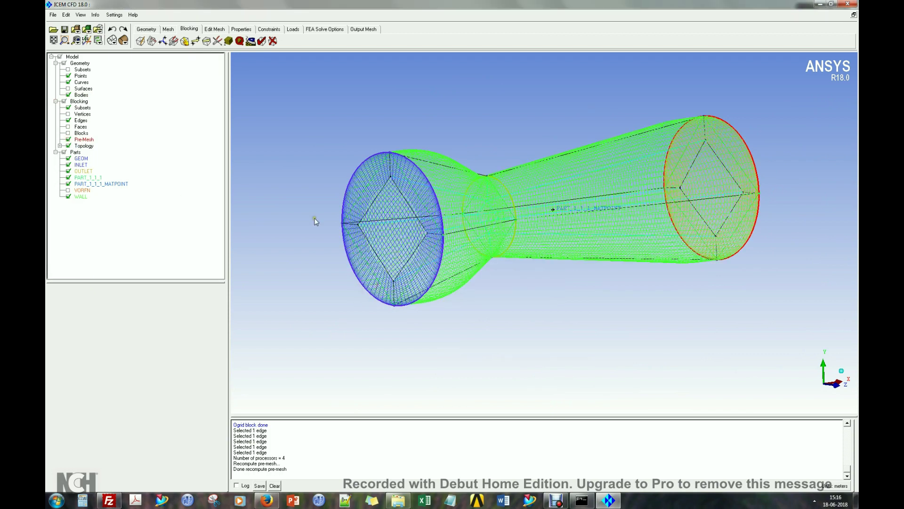
{"action": "right_click", "coordinate": [88, 139]}
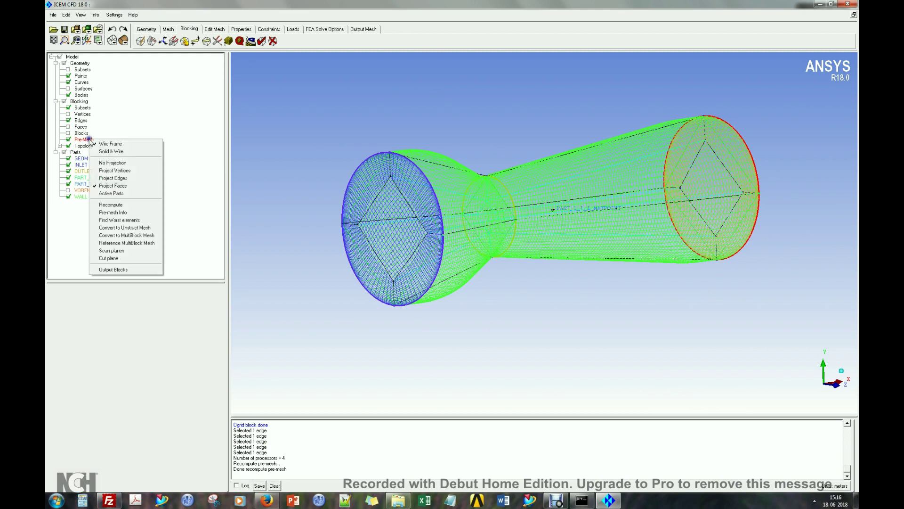
{"action": "left_click", "coordinate": [136, 152]}
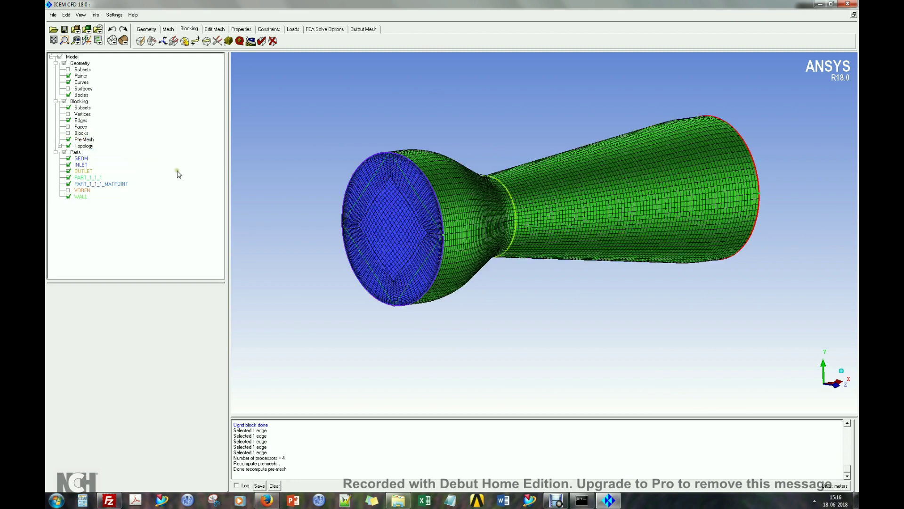
Display the block edges in place of the pre-mesh and set the inlet's inner O-grid edge 86-87 to 25 nodes.
{"action": "left_click", "coordinate": [67, 120]}
{"action": "left_click_drag", "start_coordinate": [277, 185], "coordinate": [477, 132]}
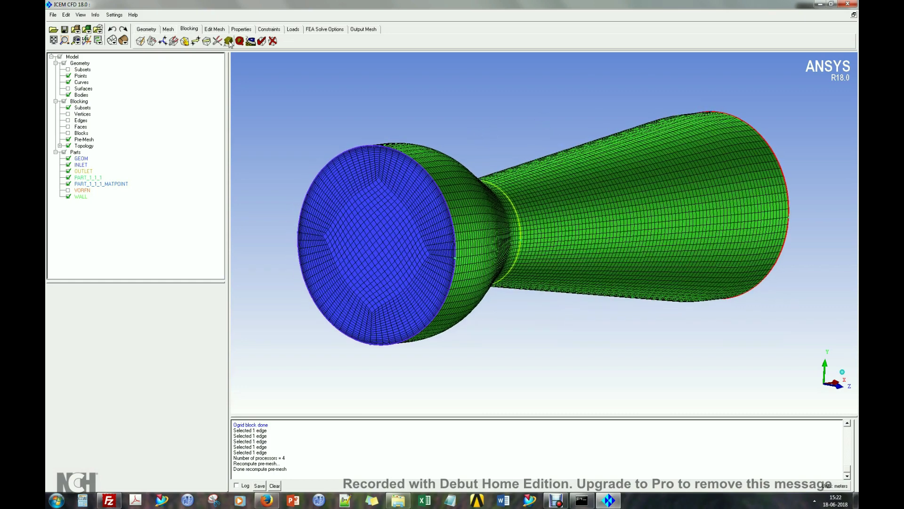
{"action": "left_click", "coordinate": [68, 139]}
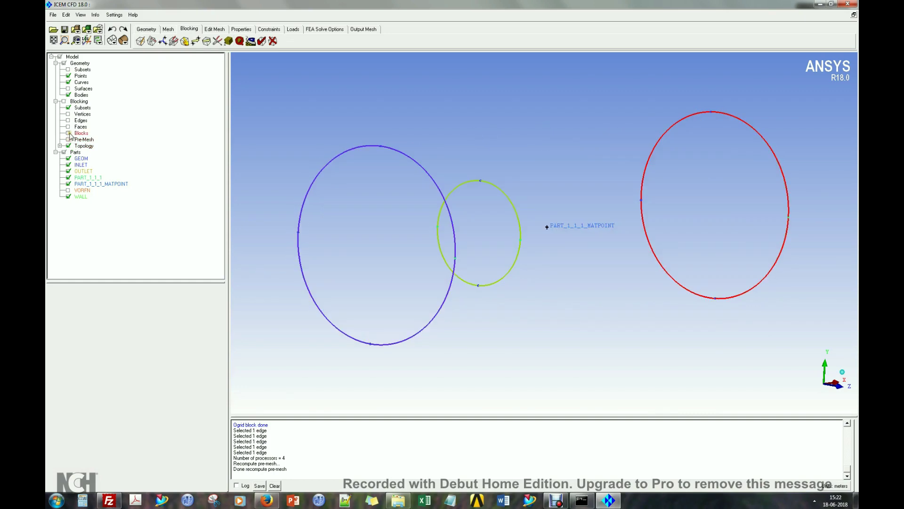
{"action": "left_click", "coordinate": [68, 120]}
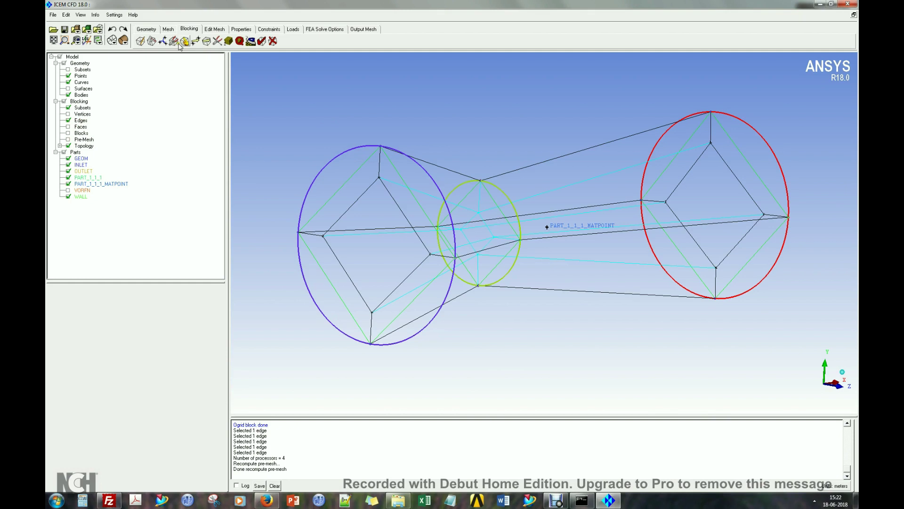
{"action": "left_click", "coordinate": [228, 41]}
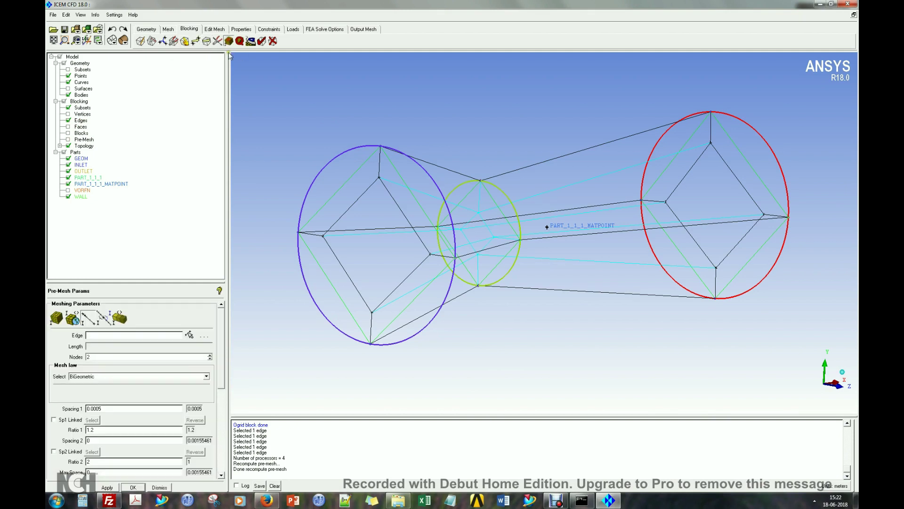
{"action": "left_click", "coordinate": [189, 334]}
{"action": "left_click", "coordinate": [346, 212]}
{"action": "middle_click", "coordinate": [277, 319]}
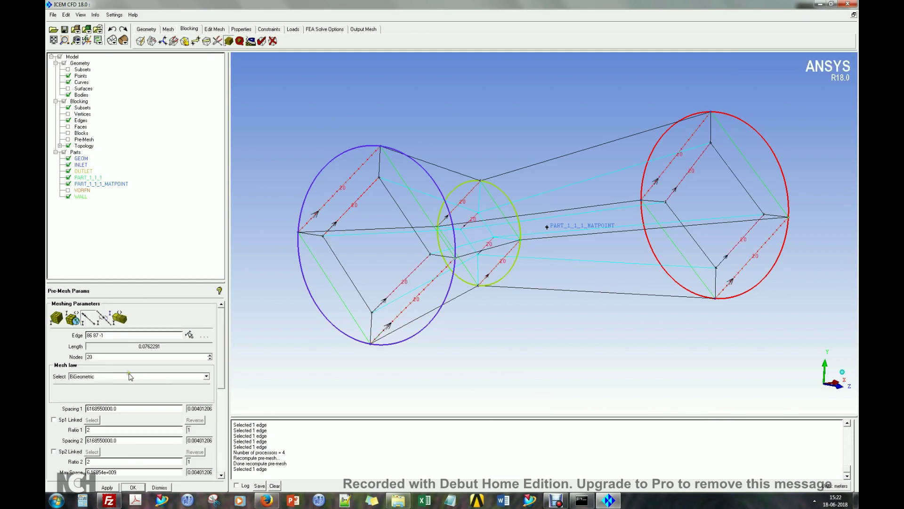
{"action": "left_click_drag", "start_coordinate": [106, 357], "coordinate": [47, 353]}
{"action": "type", "text": "25"}
{"action": "key", "text": "Return"}
Set the adjoining inner O-grid edge 84-86 at the inlet to 25 nodes and reapply the meshing parameters on edge 86-87.
{"action": "left_click", "coordinate": [189, 334]}
{"action": "left_click", "coordinate": [358, 281]}
{"action": "type", "text": "2"}
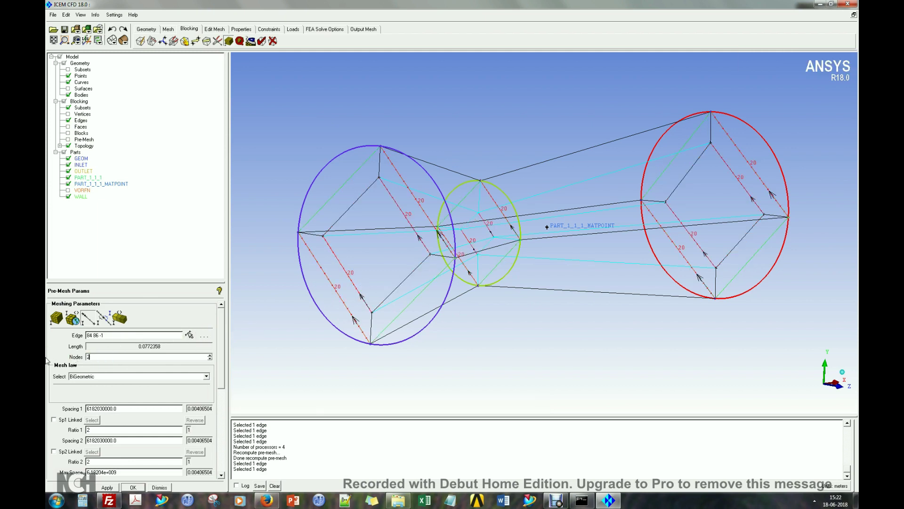
{"action": "type", "text": "55"}
{"action": "key", "text": "Return"}
{"action": "key", "text": "BackSpace"}
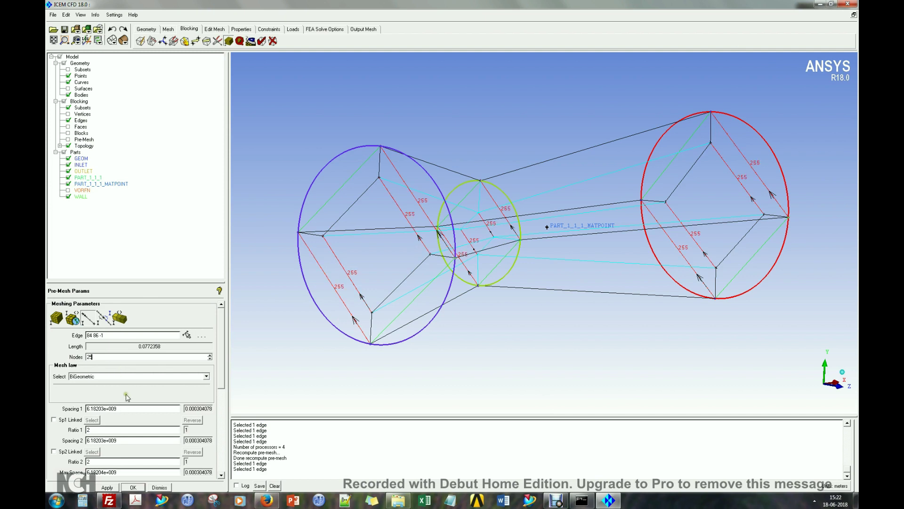
{"action": "key", "text": "Return"}
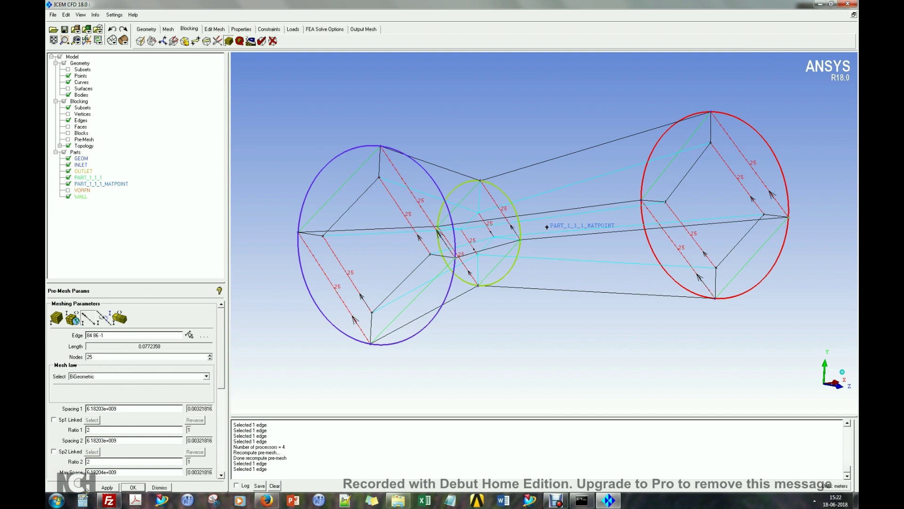
{"action": "left_click", "coordinate": [189, 335]}
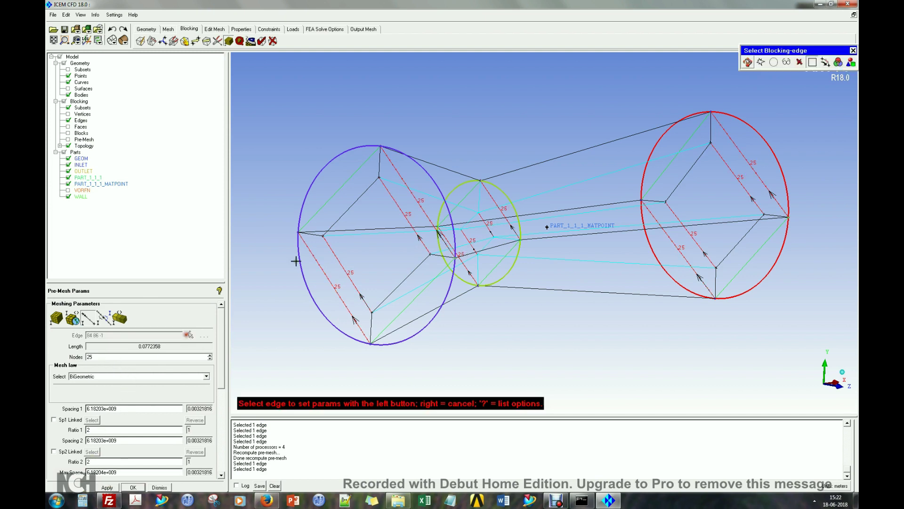
{"action": "left_click", "coordinate": [351, 206]}
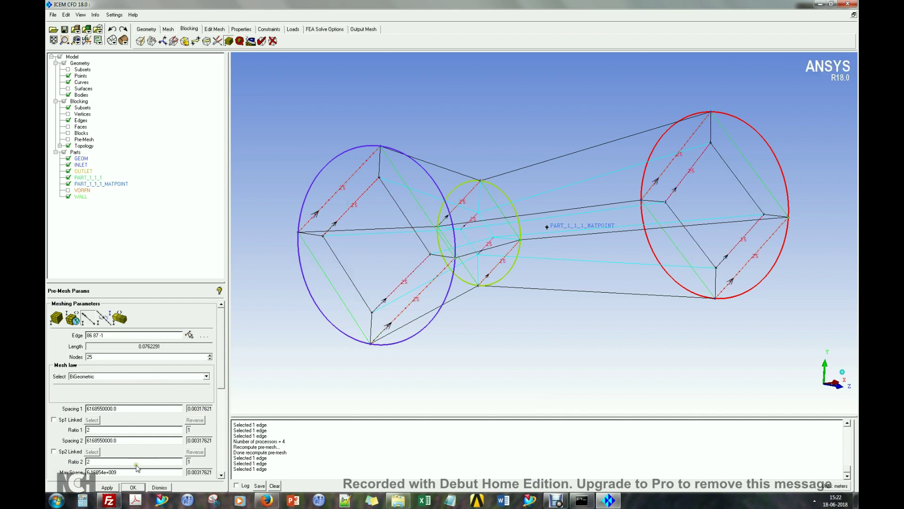
{"action": "left_click", "coordinate": [106, 487]}
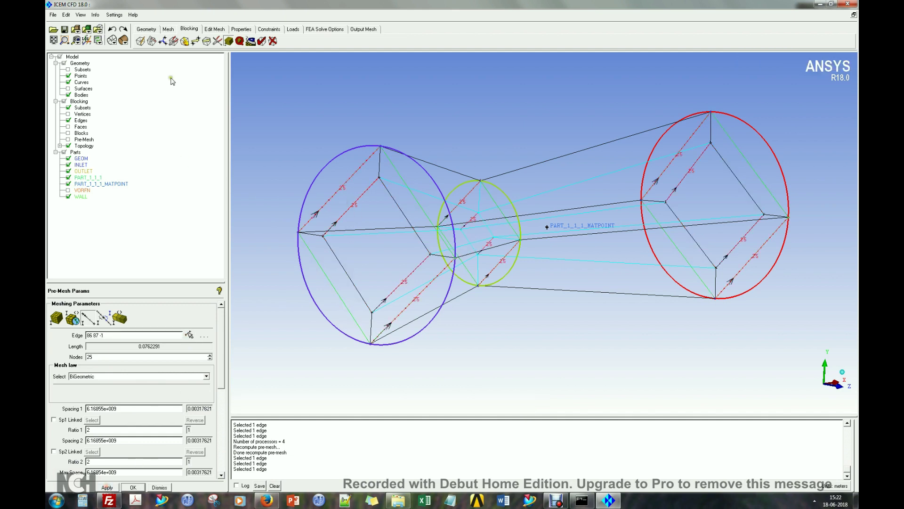
Recompute the pre-mesh with the block edges hidden and examine the O-grid cells on the inlet face.
{"action": "left_click", "coordinate": [68, 140]}
{"action": "left_click", "coordinate": [377, 282]}
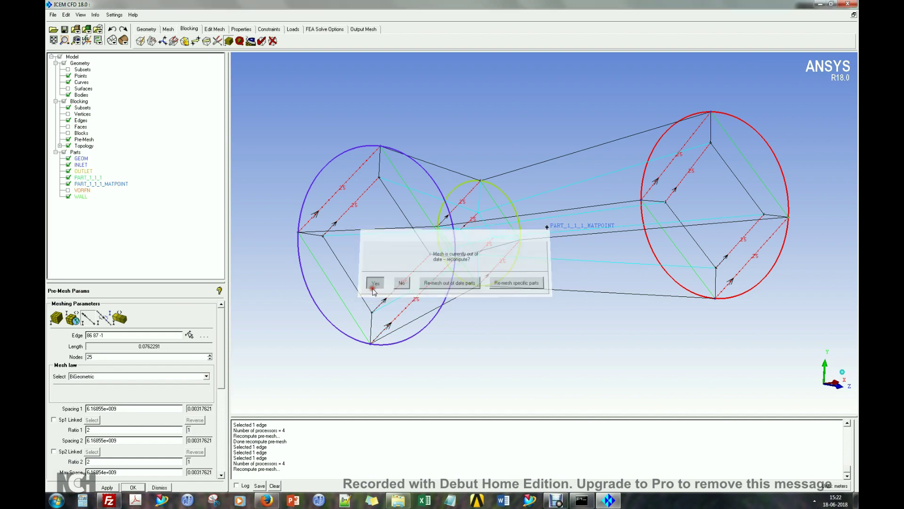
{"action": "left_click", "coordinate": [69, 120]}
{"action": "scroll", "coordinate": [467, 135], "scroll_direction": "up", "scroll_amount": 5}
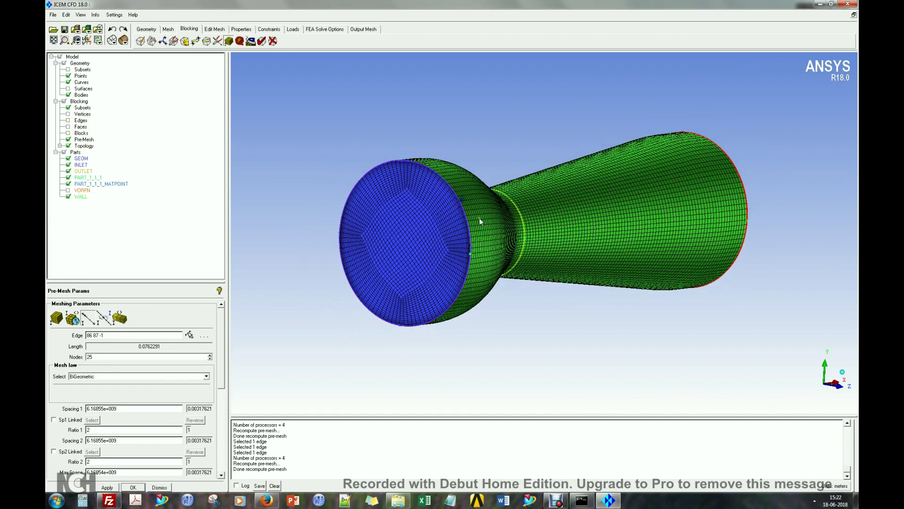
{"action": "left_click_drag", "start_coordinate": [394, 190], "coordinate": [568, 183]}
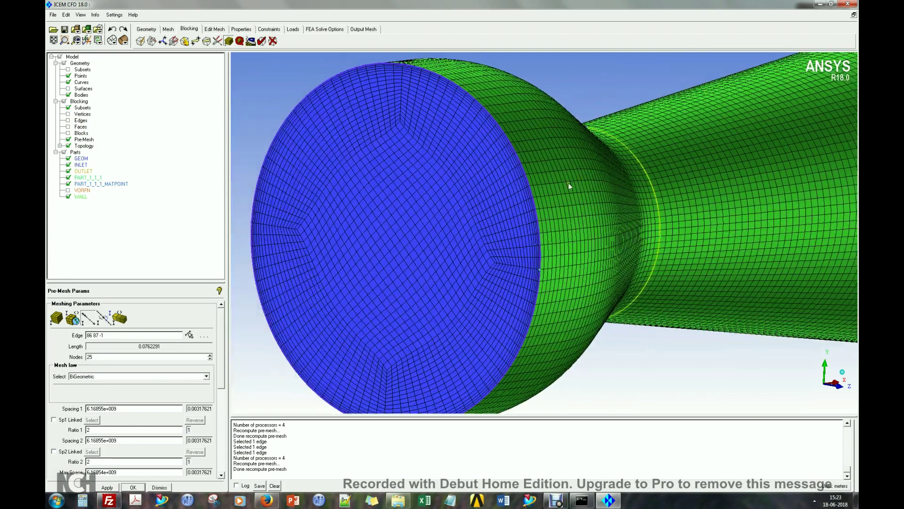
{"action": "scroll", "coordinate": [569, 183], "scroll_direction": "up", "scroll_amount": 5}
{"action": "scroll", "coordinate": [556, 358], "scroll_direction": "down", "scroll_amount": 5}
{"action": "left_click_drag", "start_coordinate": [559, 400], "coordinate": [448, 187]}
{"action": "scroll", "coordinate": [589, 204], "scroll_direction": "up", "scroll_amount": 5}
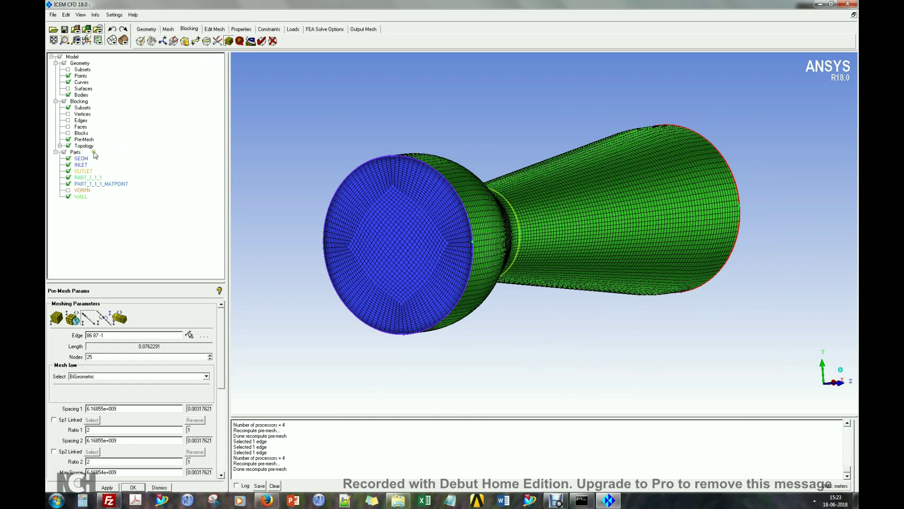
Display the block edges without the pre-mesh and set Spacing 1 of the inlet's upper radial O-grid edge to 0.0002.
{"action": "left_click", "coordinate": [68, 139]}
{"action": "left_click", "coordinate": [68, 121]}
{"action": "left_click", "coordinate": [189, 335]}
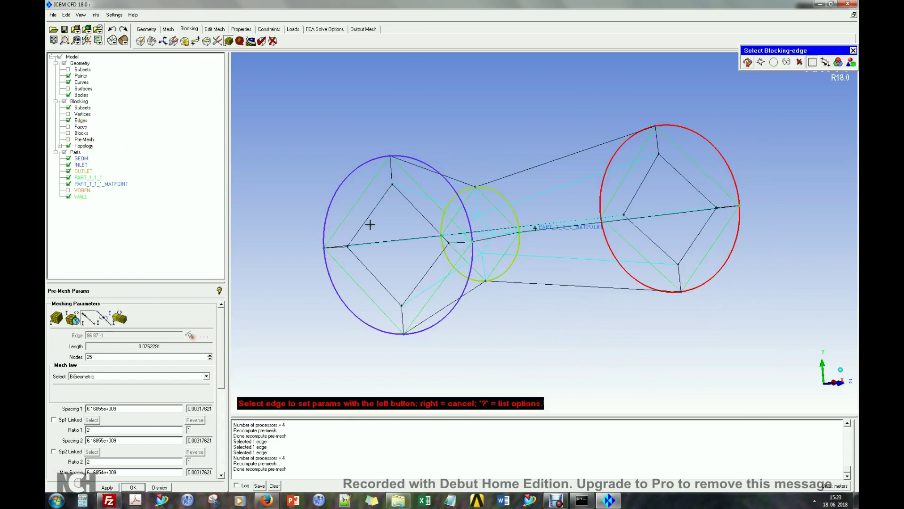
{"action": "left_click", "coordinate": [391, 172]}
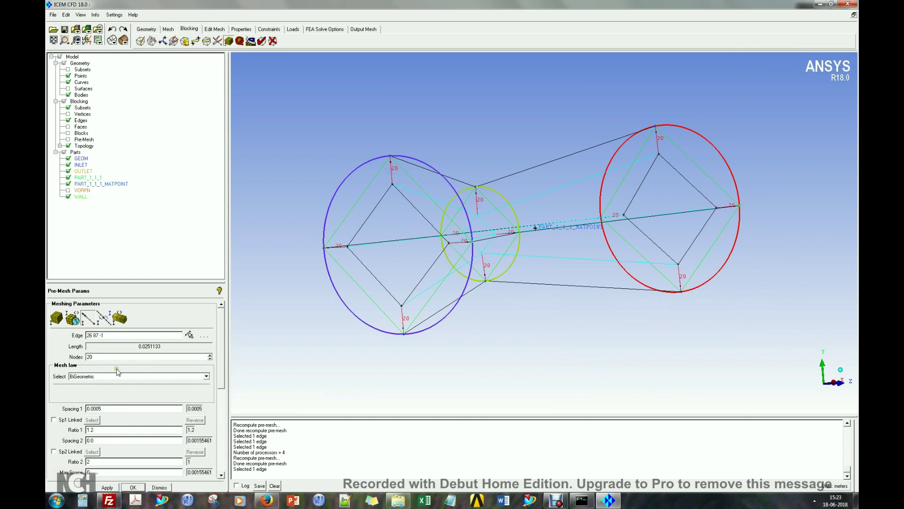
{"action": "left_click_drag", "start_coordinate": [98, 409], "coordinate": [121, 412]}
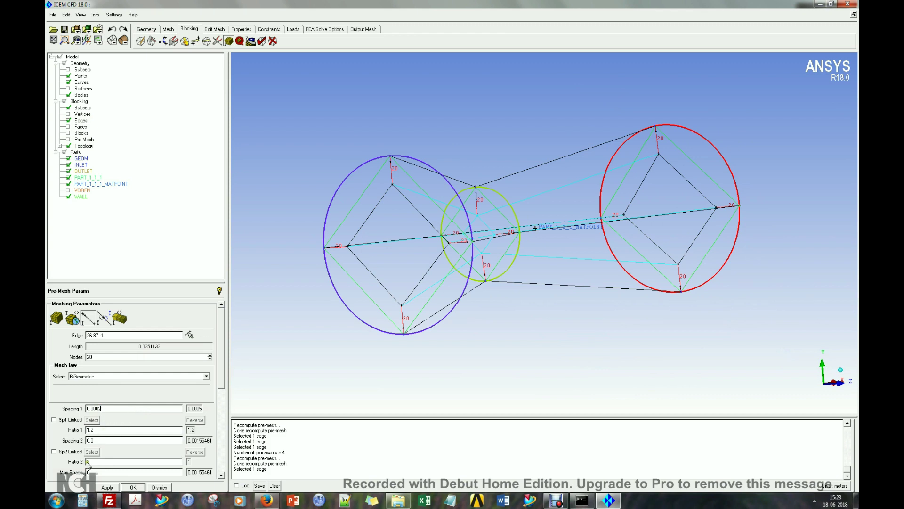
{"action": "left_click", "coordinate": [105, 488]}
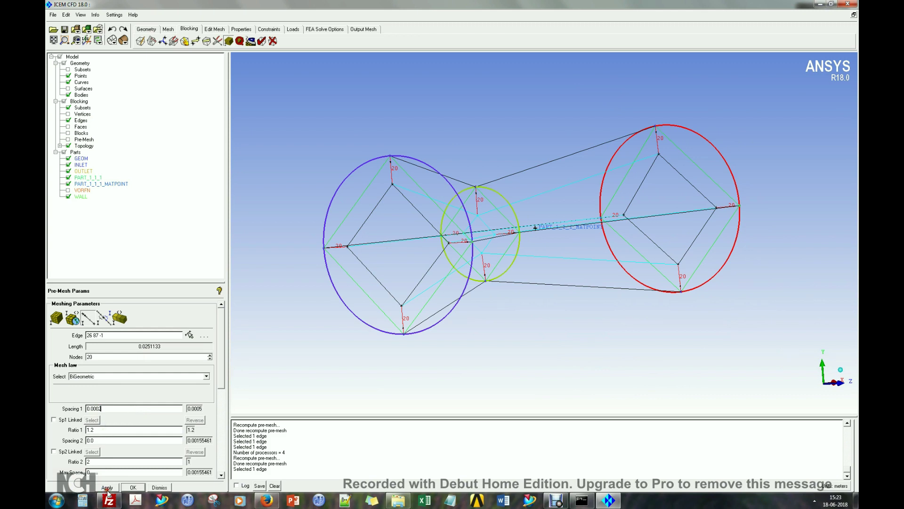
Recompute the out-of-date pre-mesh and show it without the block edges.
{"action": "left_click", "coordinate": [68, 140]}
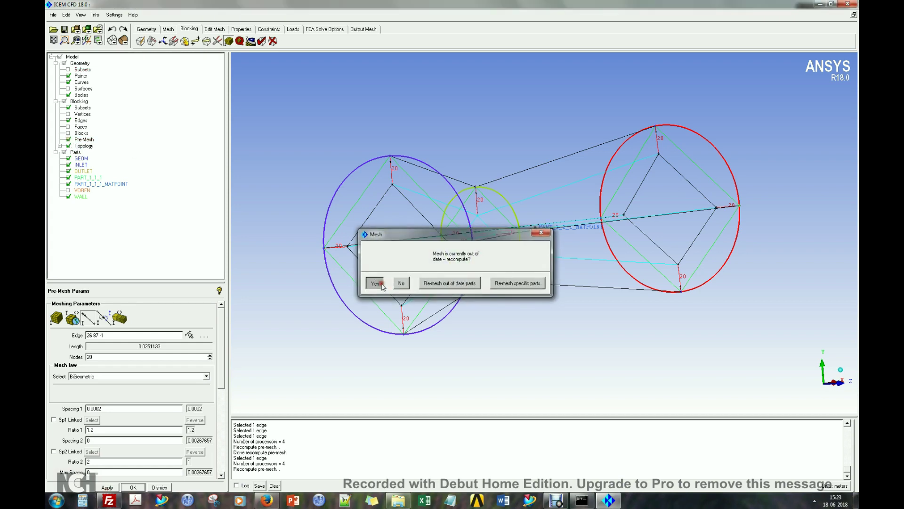
{"action": "key", "text": "Return"}
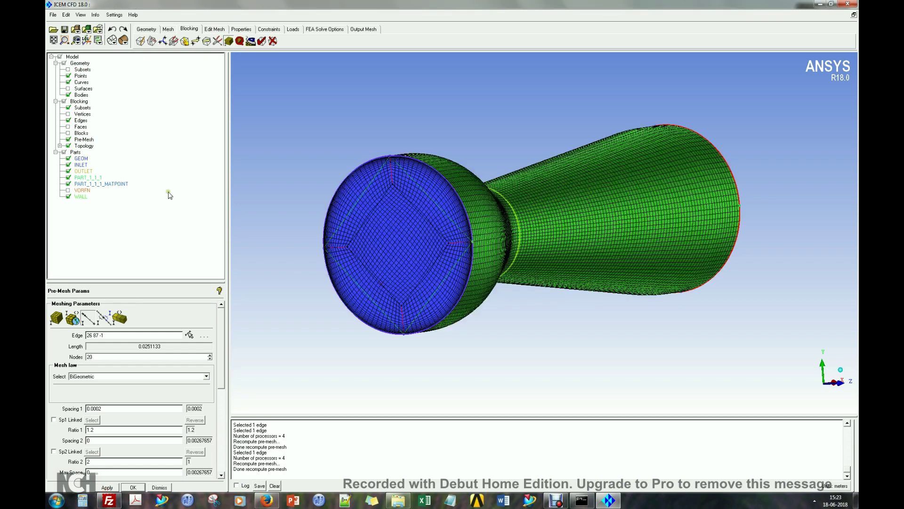
{"action": "left_click", "coordinate": [69, 140]}
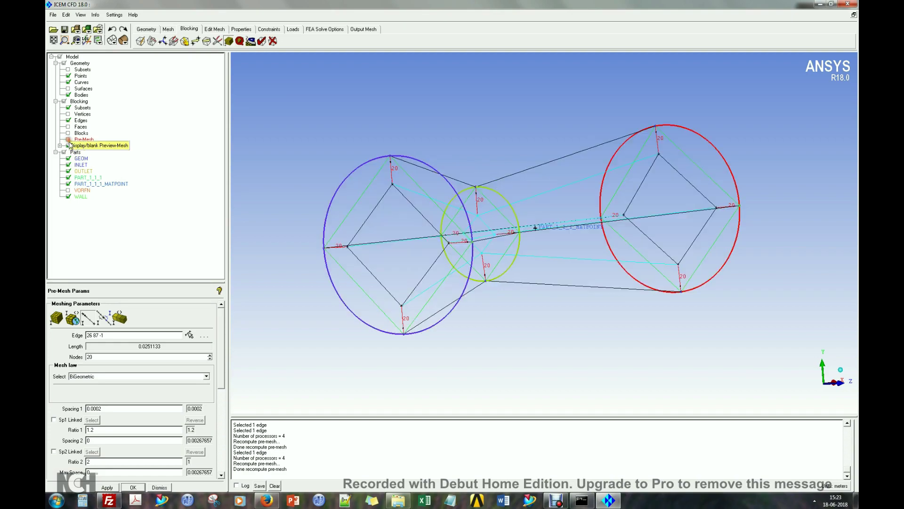
{"action": "left_click", "coordinate": [69, 140]}
{"action": "left_click", "coordinate": [69, 121]}
Examine the pre-mesh's near-wall cell layers on the inlet face and along the nozzle wall.
{"action": "right_click_drag", "start_coordinate": [407, 271], "coordinate": [431, 128]}
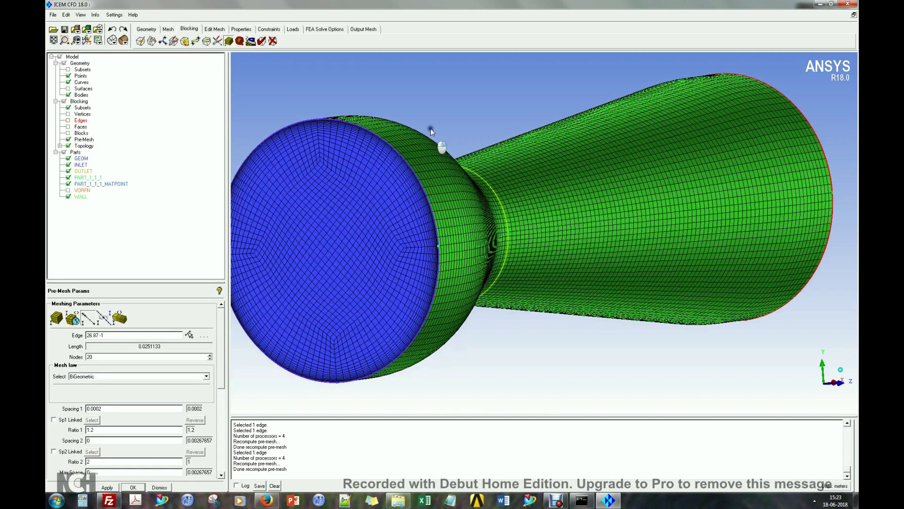
{"action": "scroll", "coordinate": [464, 197], "scroll_direction": "up", "scroll_amount": 6}
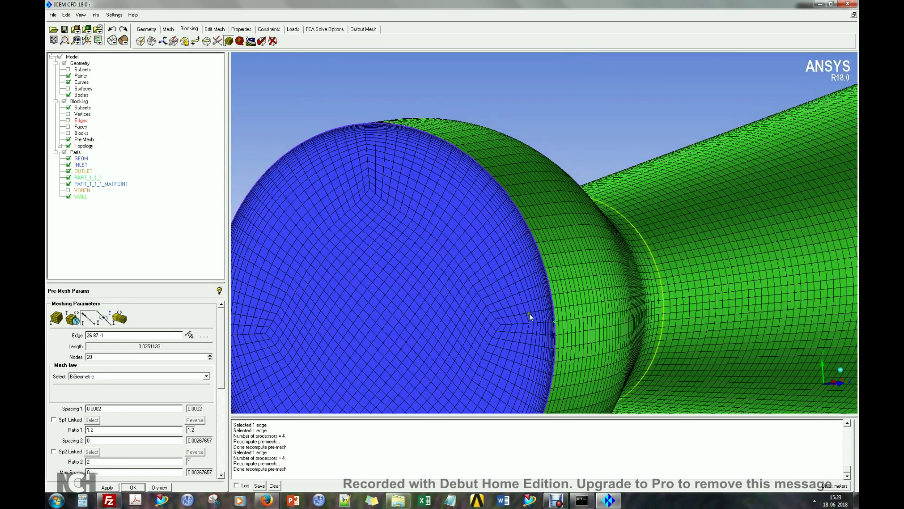
{"action": "right_click_drag", "start_coordinate": [530, 313], "coordinate": [489, 396]}
{"action": "left_click_drag", "start_coordinate": [488, 396], "coordinate": [285, 259]}
{"action": "scroll", "coordinate": [642, 263], "scroll_direction": "up", "scroll_amount": 3}
{"action": "right_click_drag", "start_coordinate": [643, 263], "coordinate": [554, 314]}
{"action": "left_click_drag", "start_coordinate": [553, 314], "coordinate": [610, 182]}
Hide the geometry's curves and points and convert the pre-mesh to an unstructured mesh.
{"action": "left_click", "coordinate": [68, 82]}
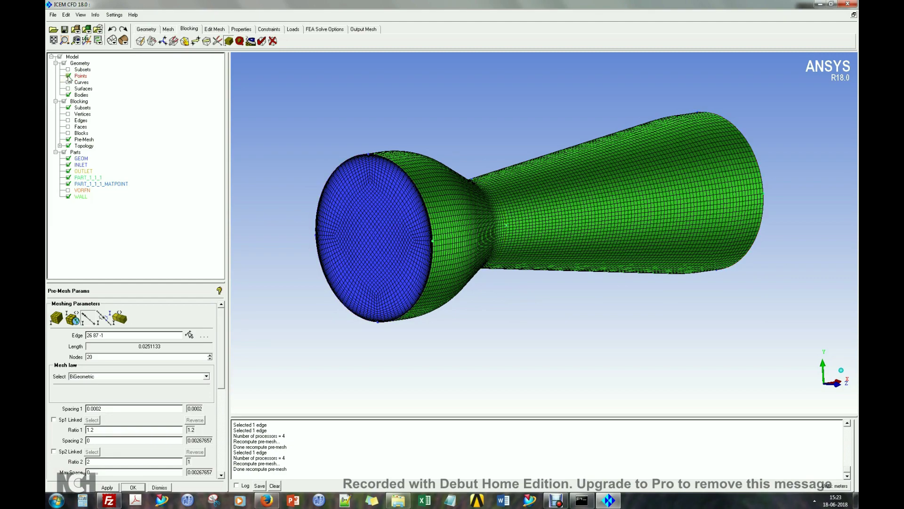
{"action": "left_click_drag", "start_coordinate": [260, 153], "coordinate": [330, 203]}
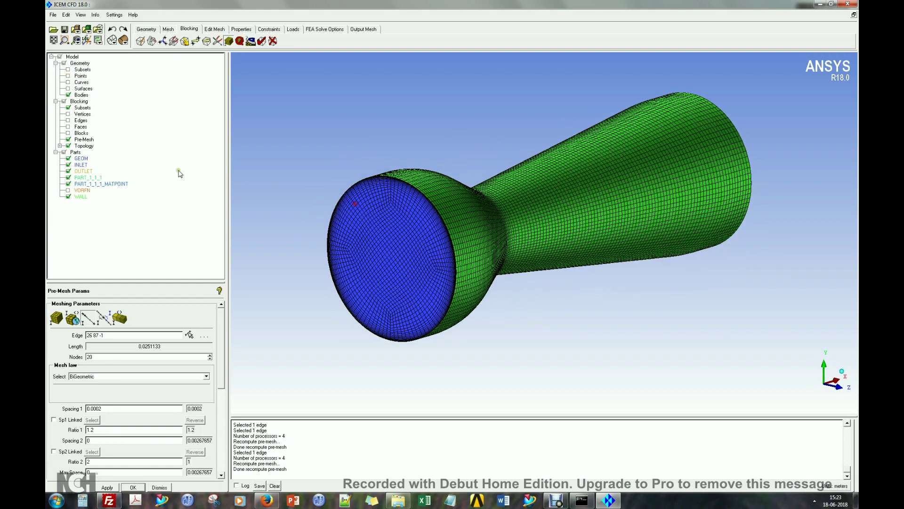
{"action": "right_click", "coordinate": [83, 139]}
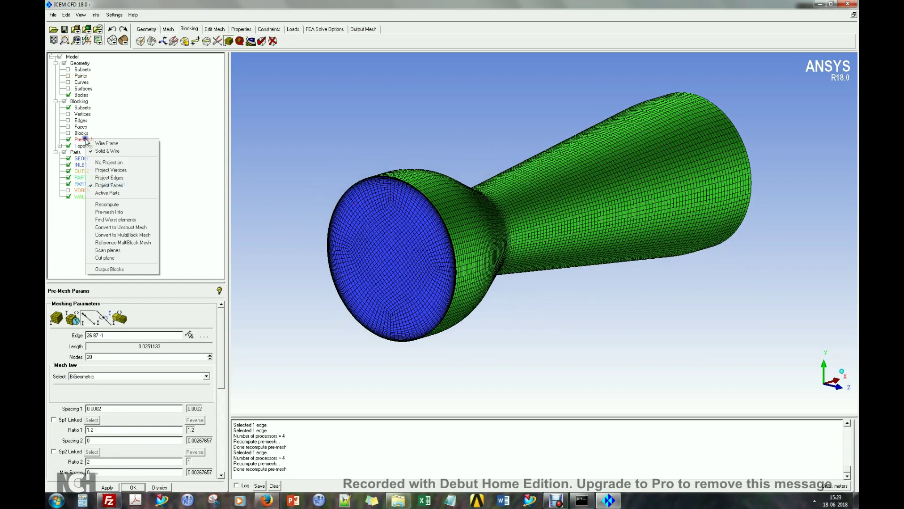
{"action": "left_click", "coordinate": [121, 228]}
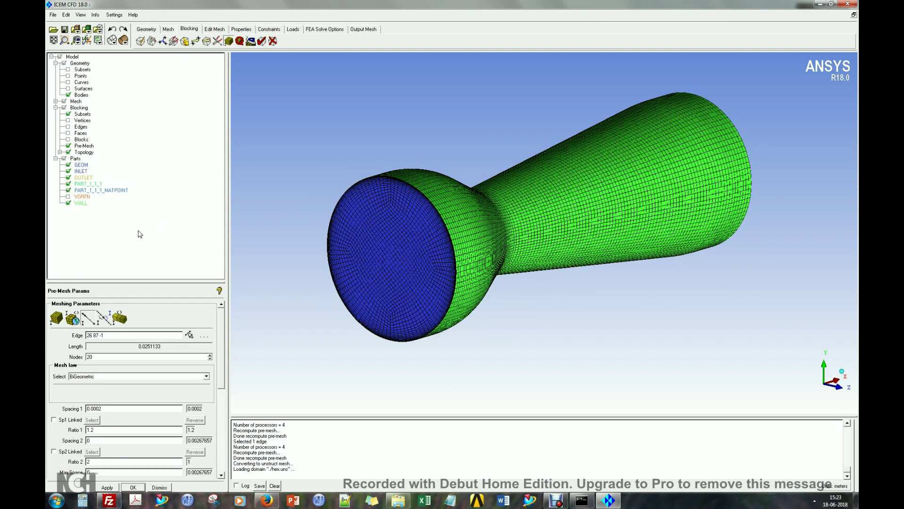
Hide the pre-mesh and display the unstructured mesh's shells as Solid & Wire.
{"action": "left_click_drag", "start_coordinate": [302, 210], "coordinate": [296, 182]}
{"action": "left_click", "coordinate": [68, 146]}
{"action": "left_click", "coordinate": [55, 102]}
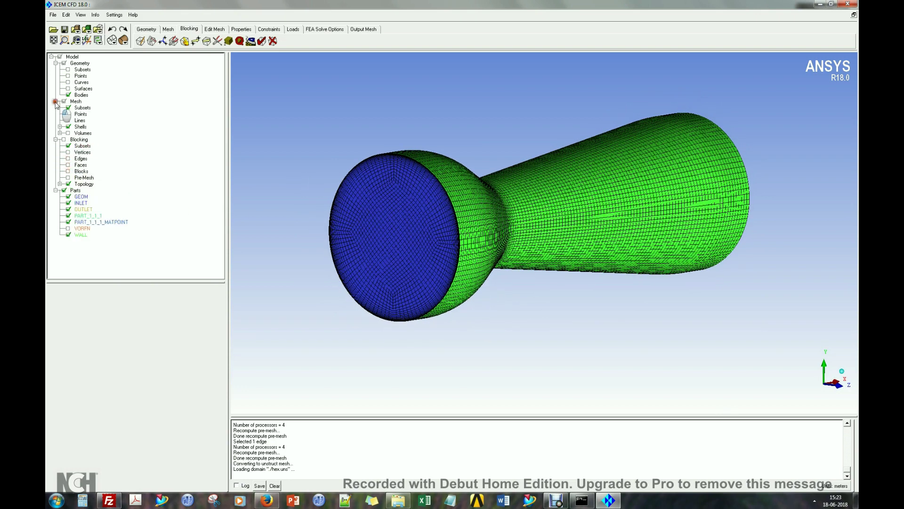
{"action": "right_click", "coordinate": [80, 127]}
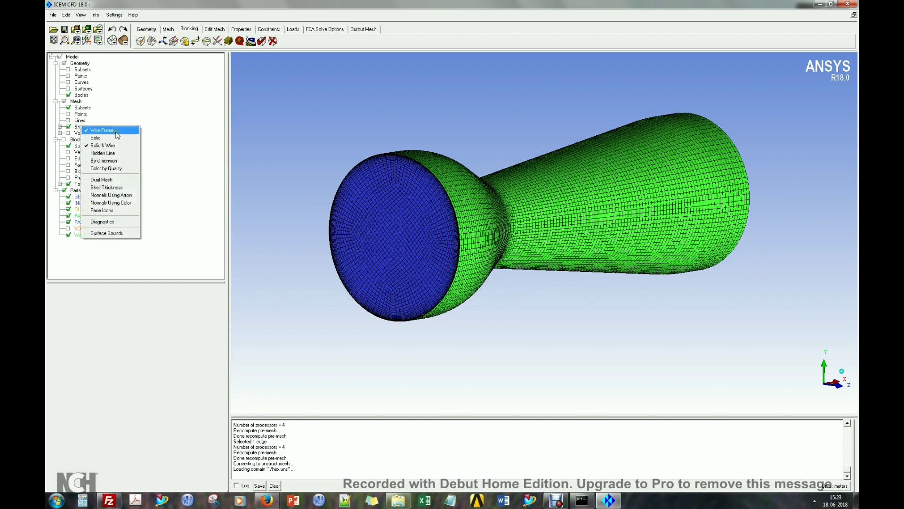
{"action": "left_click", "coordinate": [113, 145]}
{"action": "left_click_drag", "start_coordinate": [310, 150], "coordinate": [314, 163]}
Check all HEXA_8 and QUAD_4 elements against the Quality criterion and examine the unstructured mesh from several angles.
{"action": "left_click", "coordinate": [238, 41]}
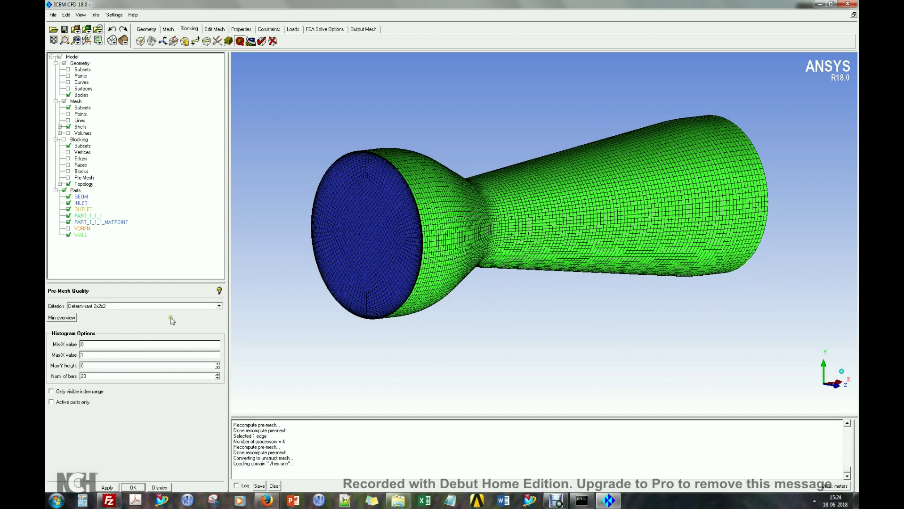
{"action": "left_click", "coordinate": [216, 29]}
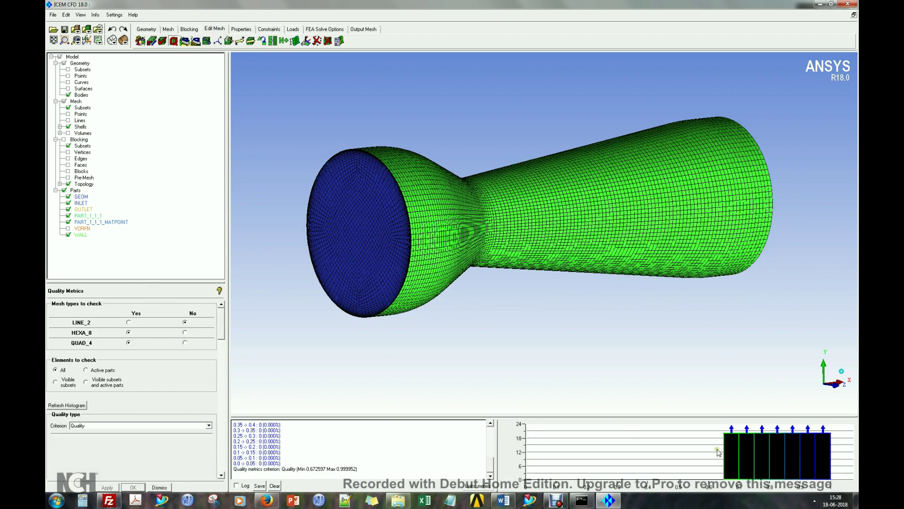
{"action": "left_click_drag", "start_coordinate": [650, 290], "coordinate": [600, 250]}
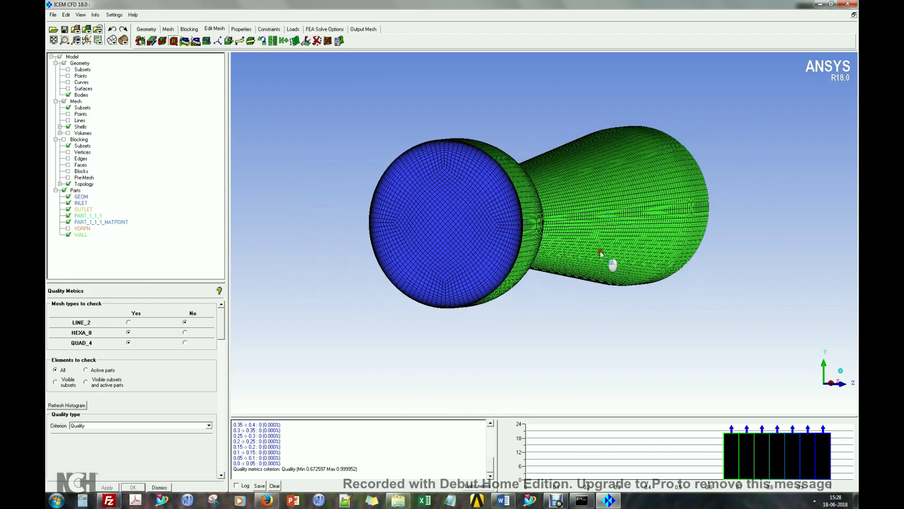
{"action": "right_click_drag", "start_coordinate": [600, 250], "coordinate": [562, 78]}
{"action": "left_click_drag", "start_coordinate": [563, 78], "coordinate": [460, 225]}
{"action": "right_click_drag", "start_coordinate": [459, 225], "coordinate": [552, 213]}
{"action": "left_click_drag", "start_coordinate": [552, 212], "coordinate": [528, 262]}
{"action": "right_click_drag", "start_coordinate": [529, 262], "coordinate": [524, 122]}
{"action": "left_click_drag", "start_coordinate": [524, 123], "coordinate": [568, 244]}
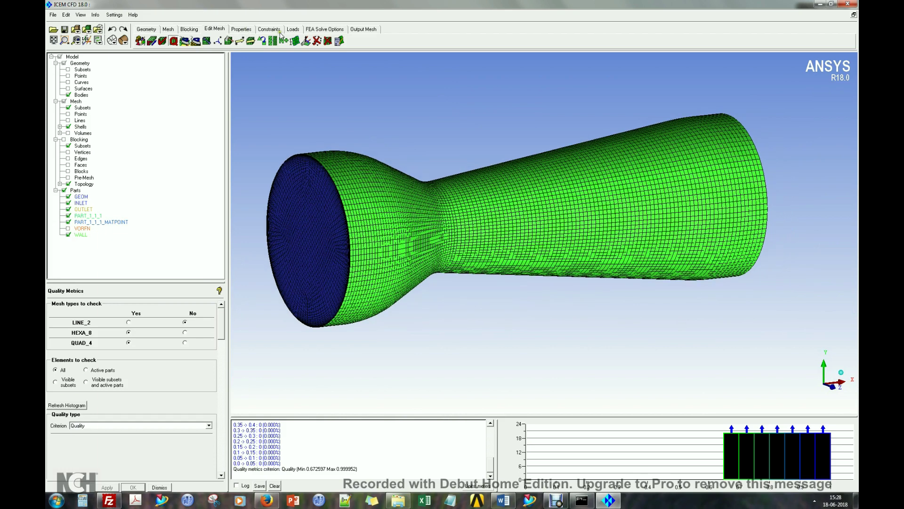
Copy the path of the Nozzle working folder from the file explorer and return to the meshing window.
{"action": "left_click", "coordinate": [363, 29]}
{"action": "left_click", "coordinate": [53, 14]}
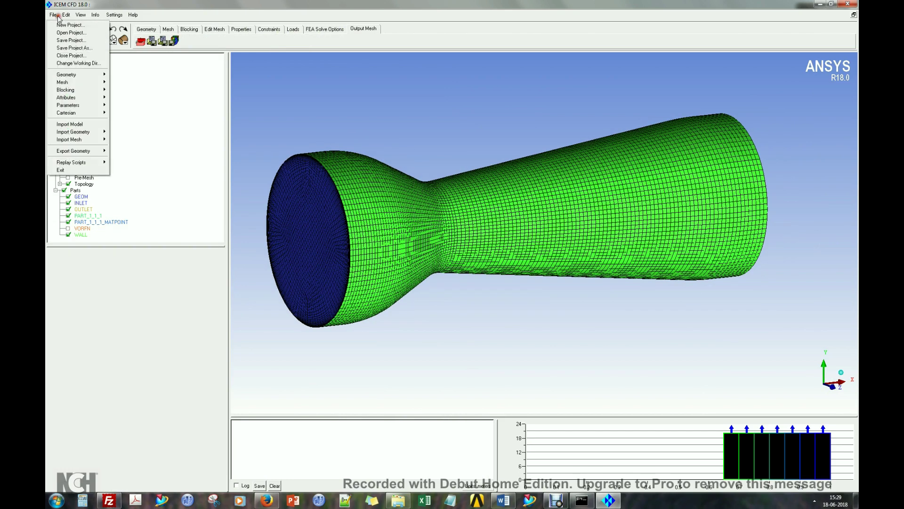
{"action": "left_click", "coordinate": [400, 501]}
{"action": "left_click", "coordinate": [533, 86]}
{"action": "key", "text": "ctrl+c"}
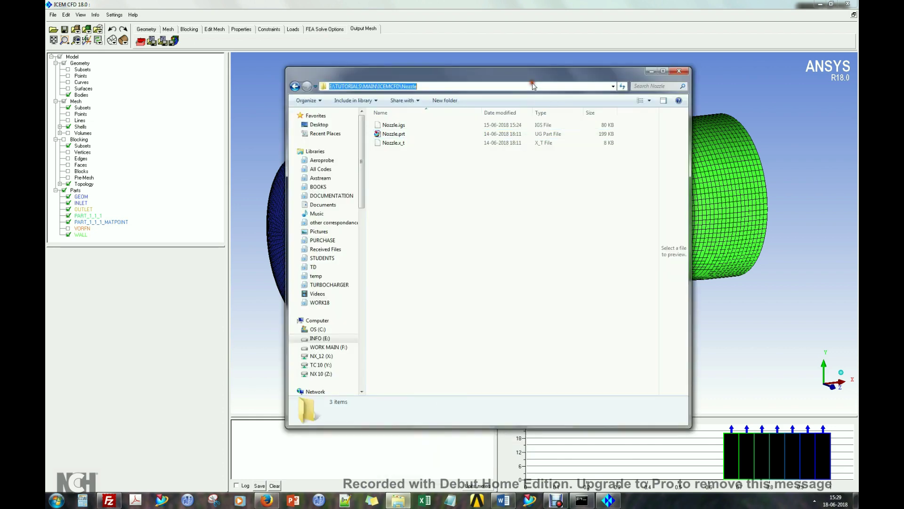
{"action": "left_click", "coordinate": [652, 71]}
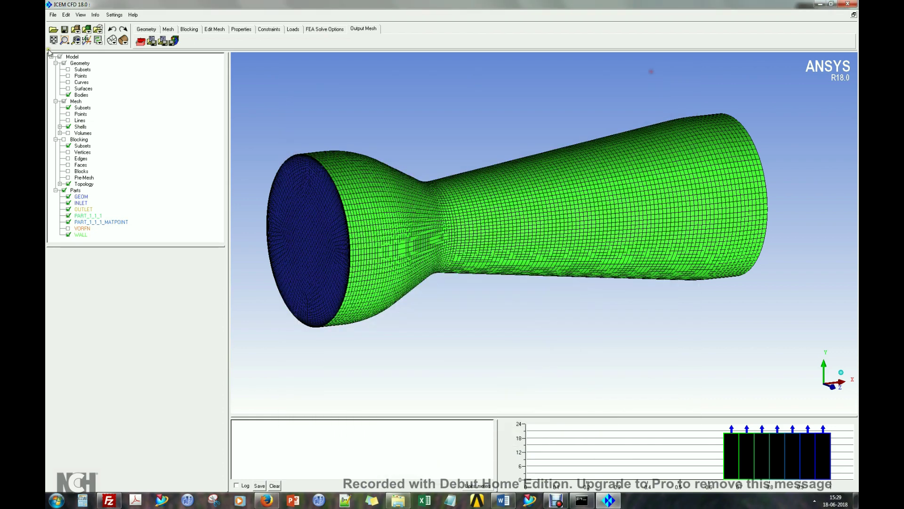
Save the project as Nozzle in the E:\TUTORIALS\MAIN\ICEMCFD\Nozzle folder.
{"action": "left_click", "coordinate": [53, 15]}
{"action": "left_click", "coordinate": [70, 50]}
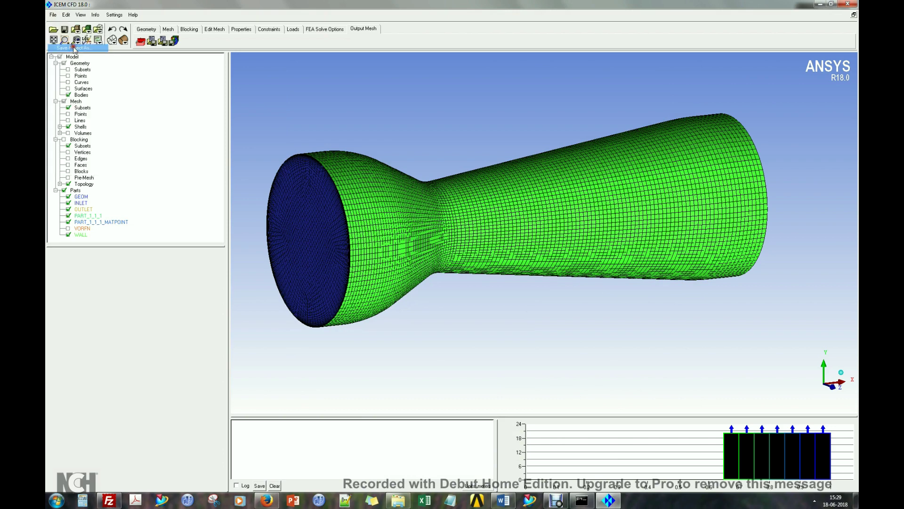
{"action": "key", "text": "ctrl+v"}
{"action": "key", "text": "Return"}
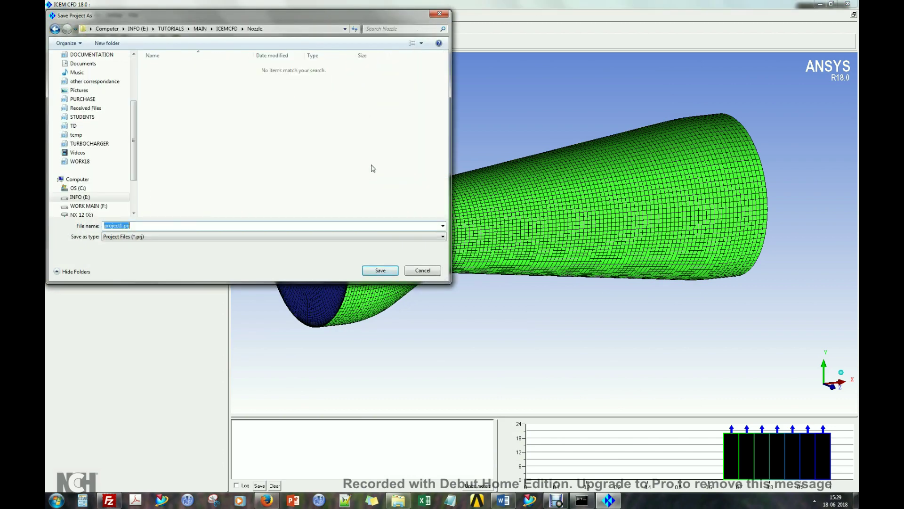
{"action": "type", "text": "No"}
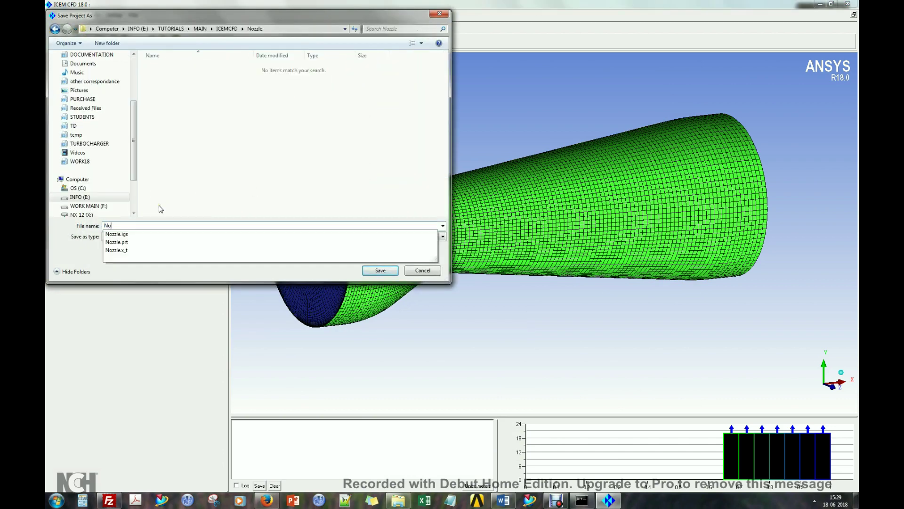
{"action": "key", "text": "Return"}
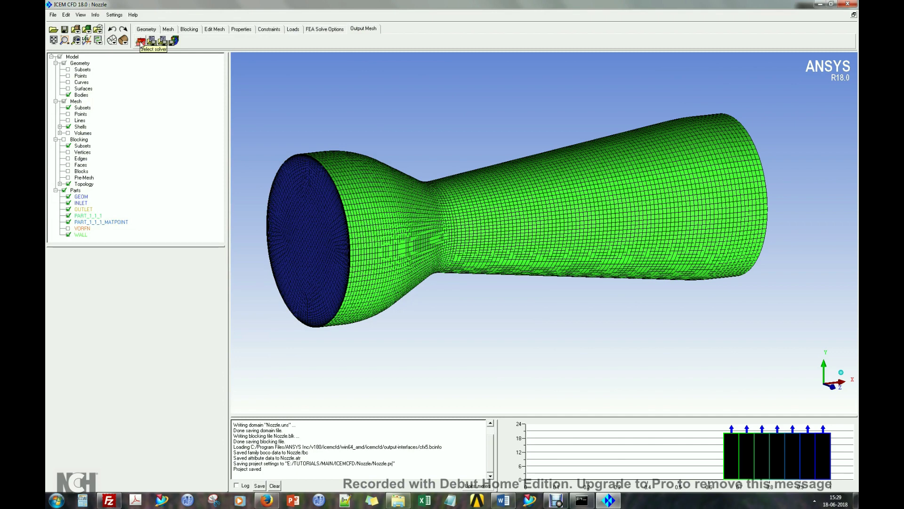
Set ANSYS CFX as the output solver for the mesh.
{"action": "left_click", "coordinate": [141, 42]}
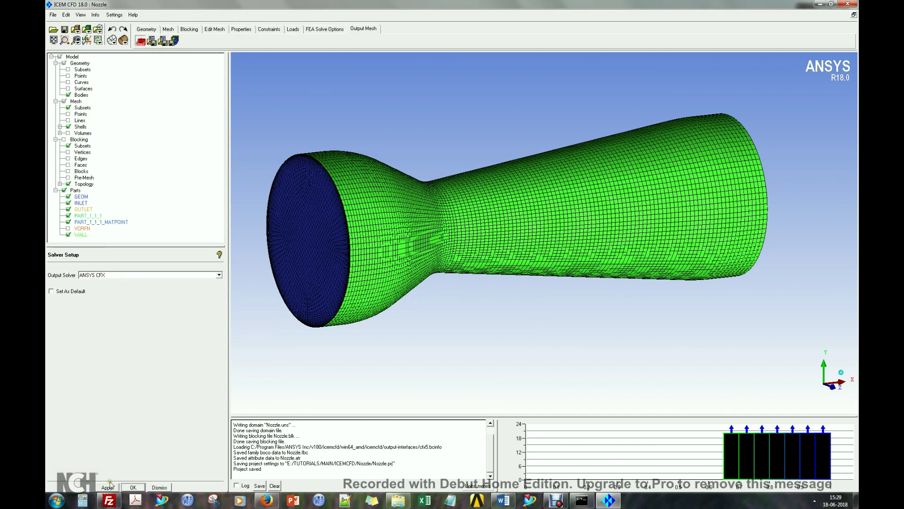
{"action": "left_click", "coordinate": [120, 276]}
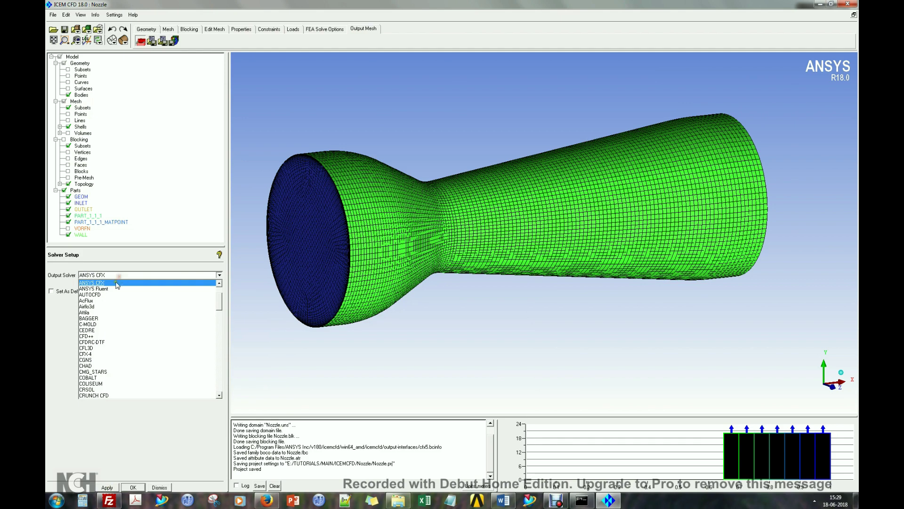
{"action": "left_click", "coordinate": [117, 283]}
{"action": "left_click", "coordinate": [107, 488]}
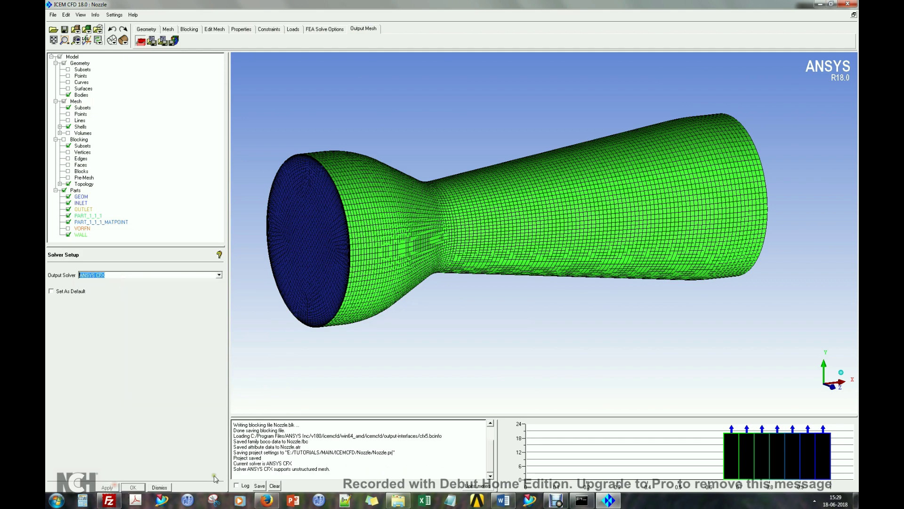
Save the project first and write the CFX5 mesh file Nozzle.cfx5 with scaling factors of 0.001 in x, y and z.
{"action": "left_click", "coordinate": [174, 41]}
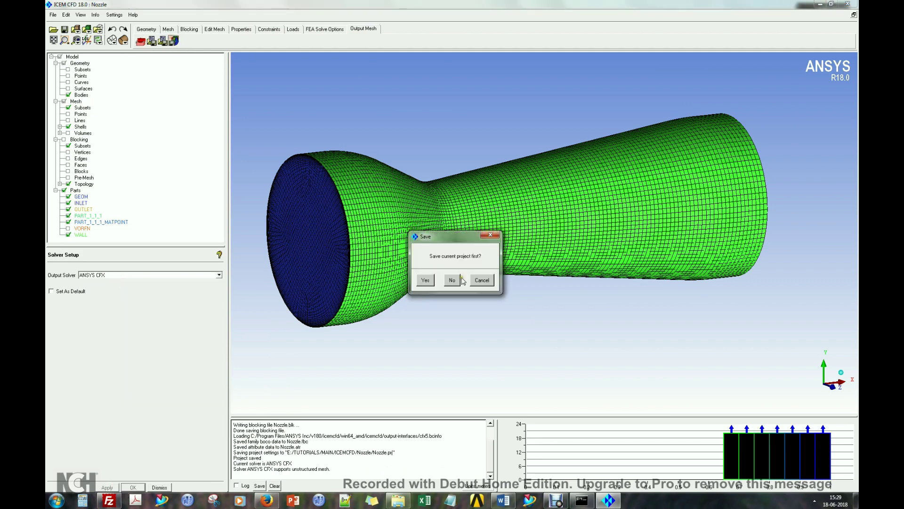
{"action": "left_click", "coordinate": [426, 280]}
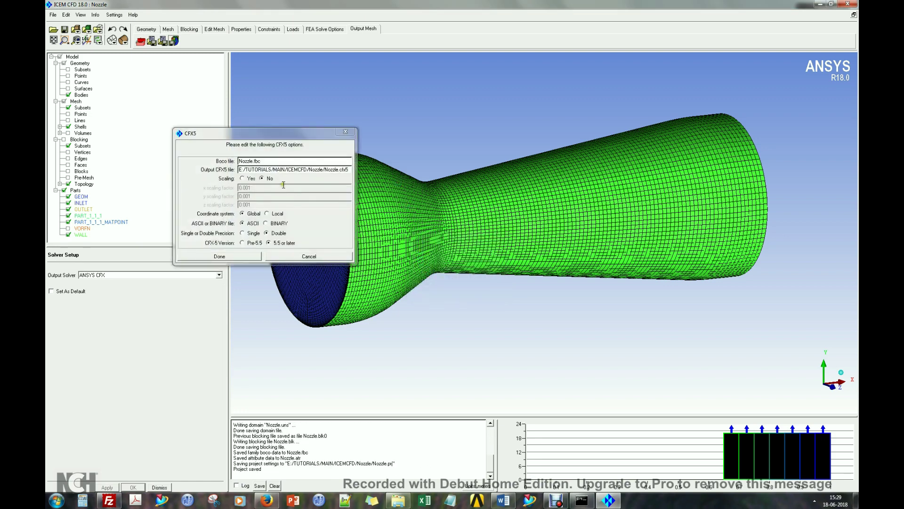
{"action": "left_click", "coordinate": [250, 179]}
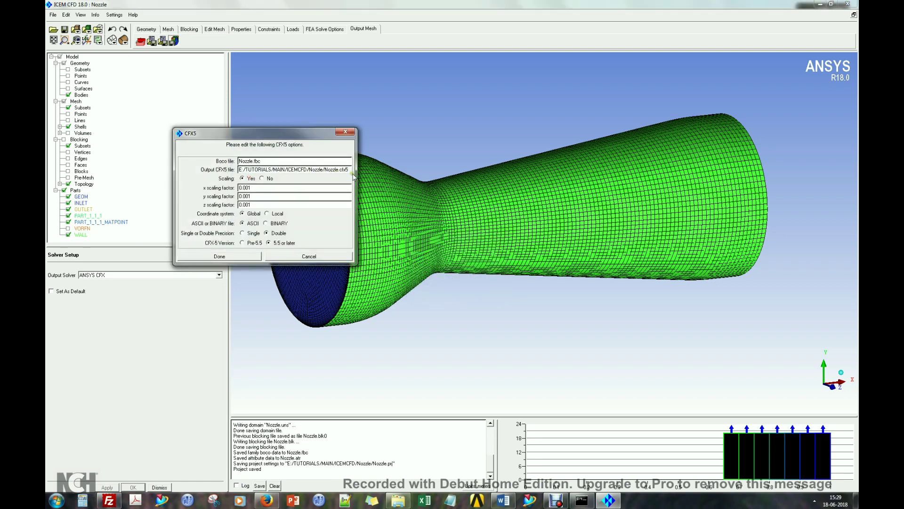
{"action": "left_click_drag", "start_coordinate": [354, 174], "coordinate": [449, 175]}
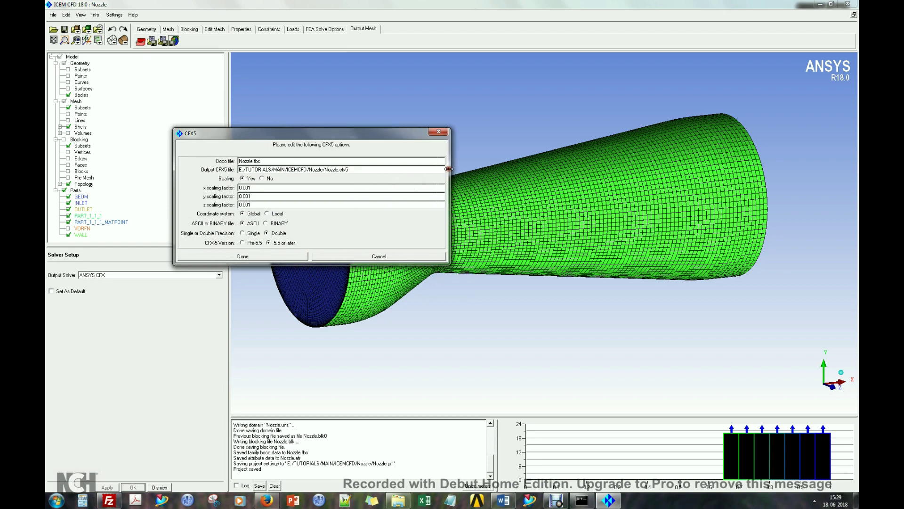
{"action": "left_click", "coordinate": [258, 257]}
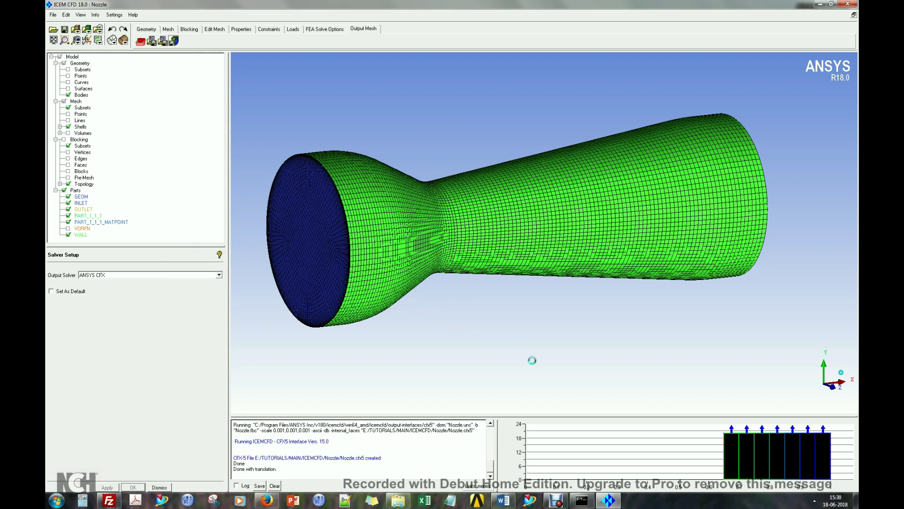
Start CFX 18.0 from the ANSYS 18.0 Fluid Dynamics programs and minimize its console window.
{"action": "left_click", "coordinate": [56, 500]}
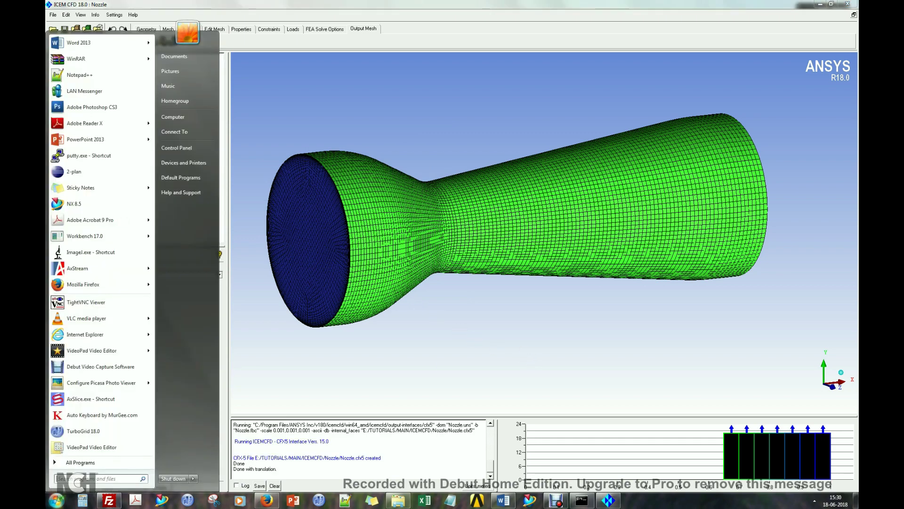
{"action": "left_click", "coordinate": [122, 462]}
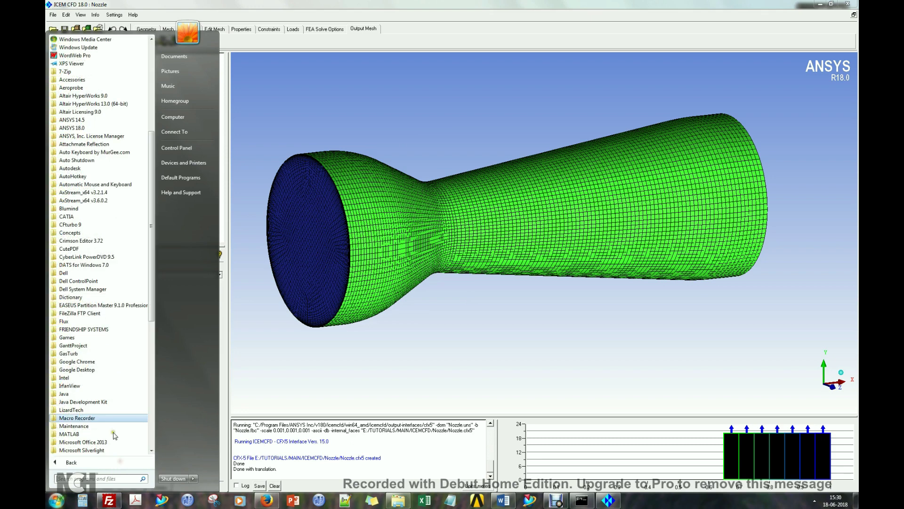
{"action": "left_click", "coordinate": [95, 128]}
{"action": "left_click", "coordinate": [97, 205]}
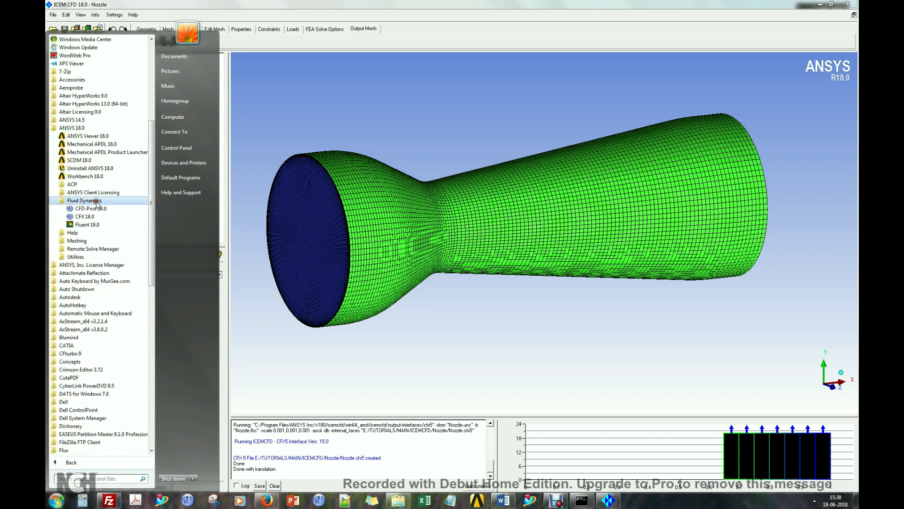
{"action": "left_click", "coordinate": [96, 216]}
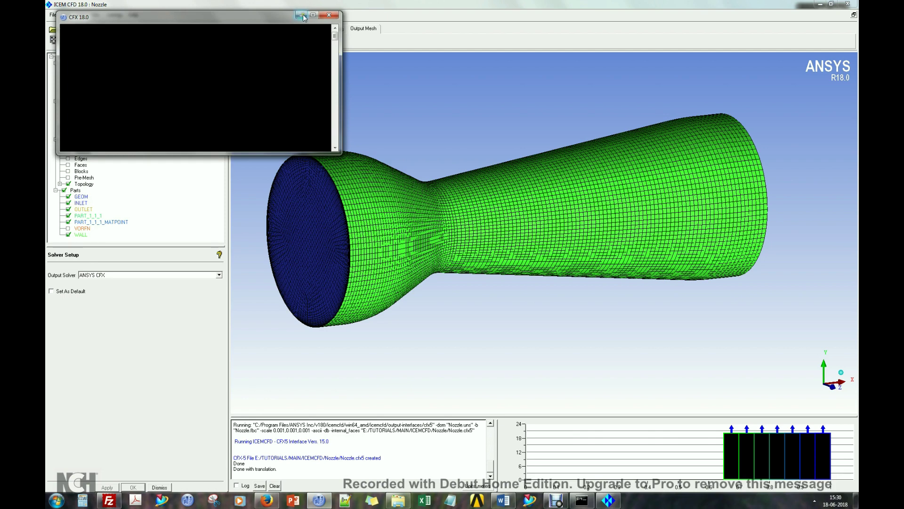
{"action": "left_click", "coordinate": [302, 16]}
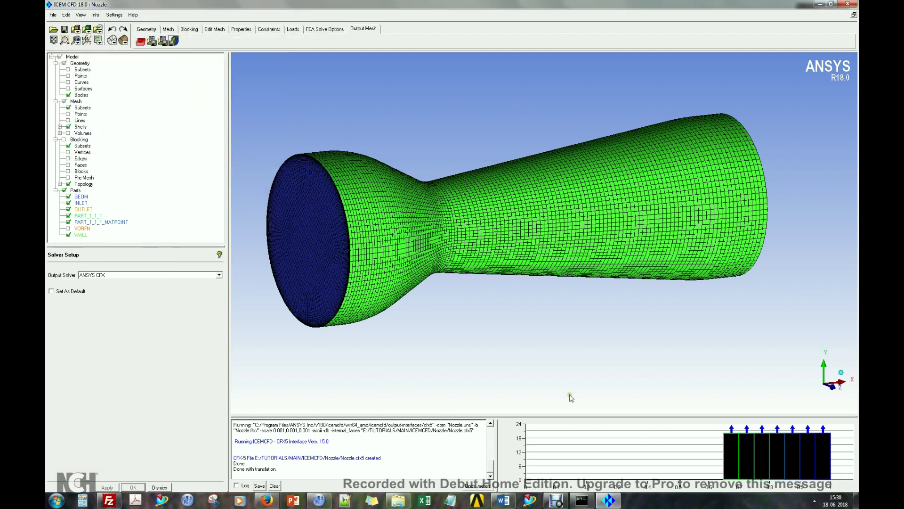
Launch CFX-Pre 18.0 from the CFX launcher, minimize the launcher and bring the CFX-Pre window to the front.
{"action": "mouse_move", "coordinate": [557, 351]}
{"action": "left_mouse_down"}
{"action": "mouse_move", "coordinate": [567, 359]}
{"action": "mouse_move", "coordinate": [561, 349]}
{"action": "left_mouse_up"}
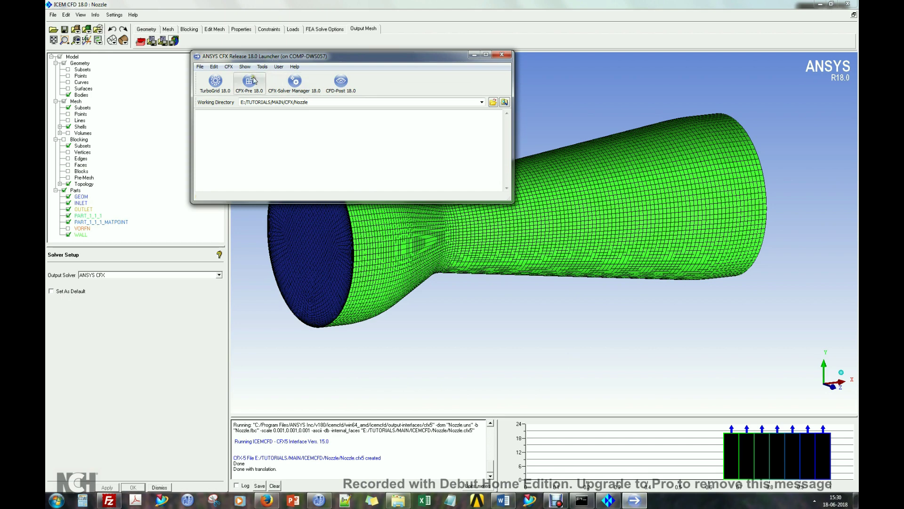
{"action": "left_click", "coordinate": [474, 55]}
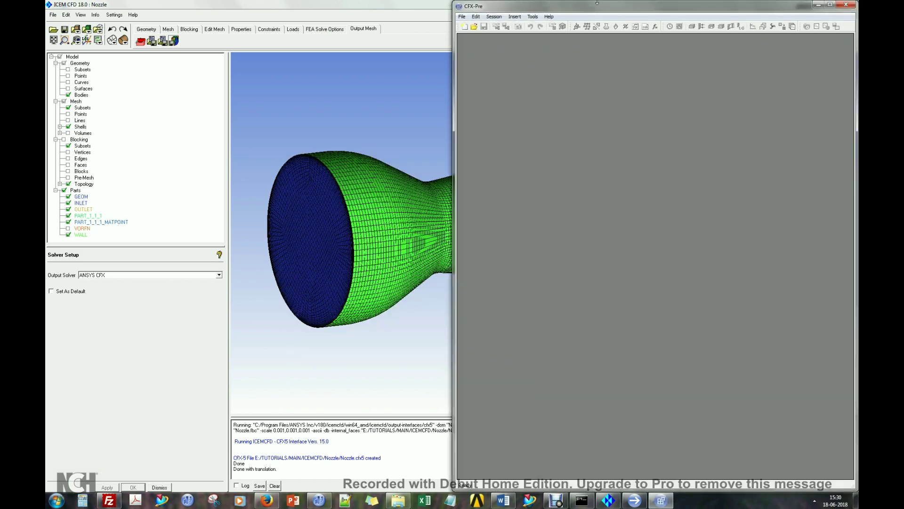
{"action": "left_click_drag", "start_coordinate": [397, 17], "coordinate": [259, 3]}
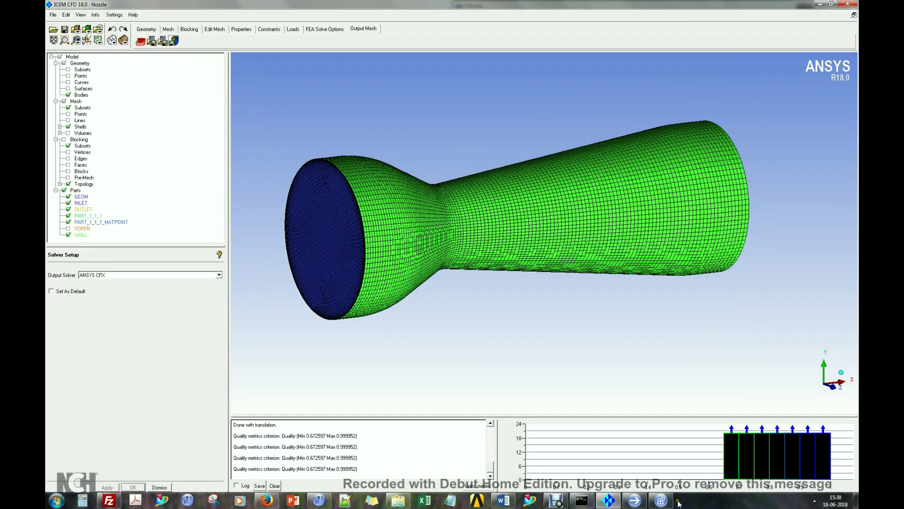
{"action": "left_click", "coordinate": [661, 500]}
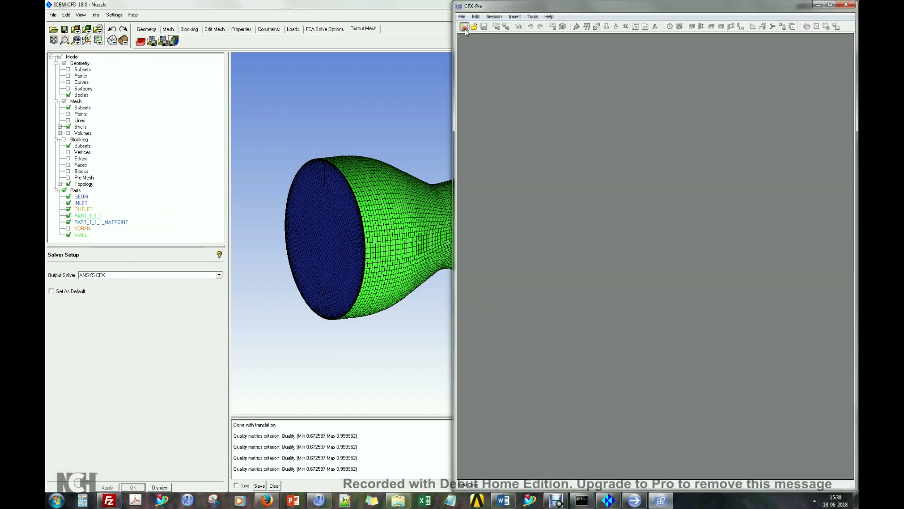
Create a new simulation case in CFX-Pre and widen its window to cover most of the screen.
{"action": "left_click", "coordinate": [464, 27]}
{"action": "left_click", "coordinate": [438, 304]}
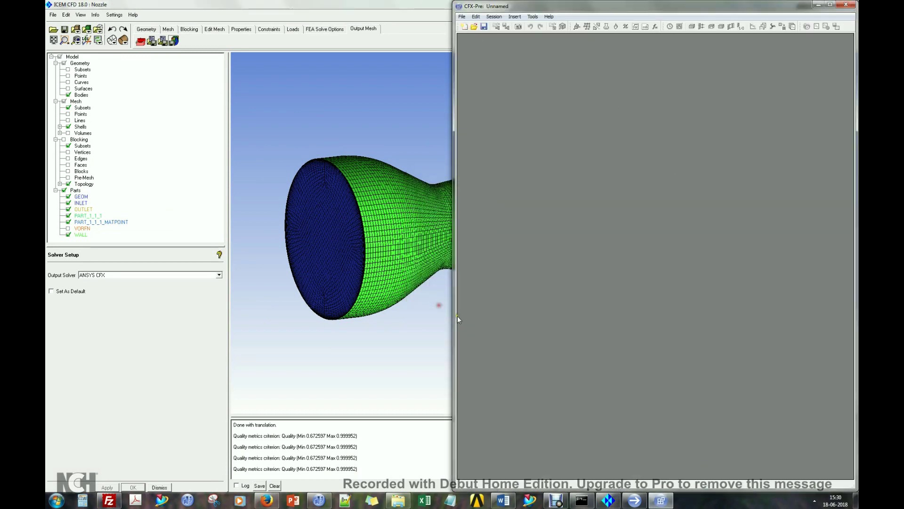
{"action": "left_click_drag", "start_coordinate": [455, 316], "coordinate": [80, 289]}
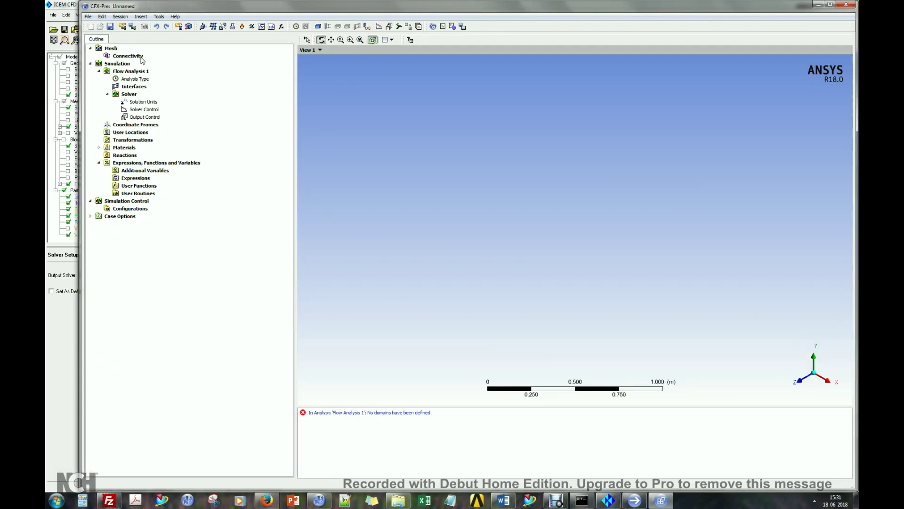
Import the ICEM CFD mesh Nozzle.cfx5 from E:\TUTORIALS\MAIN\ICEMCFD\Nozzle into the case.
{"action": "right_click", "coordinate": [110, 49]}
{"action": "mouse_move", "coordinate": [137, 52]}
{"action": "left_click", "coordinate": [205, 52]}
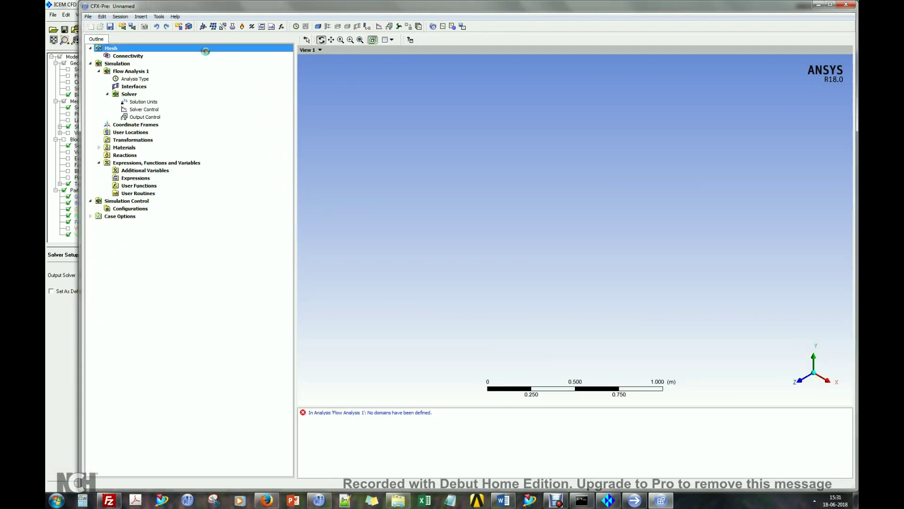
{"action": "type", "text": "E:\\TUTORIALS\\MAIN\\ICEMCFD\\Nozzle"}
{"action": "key", "text": "Return"}
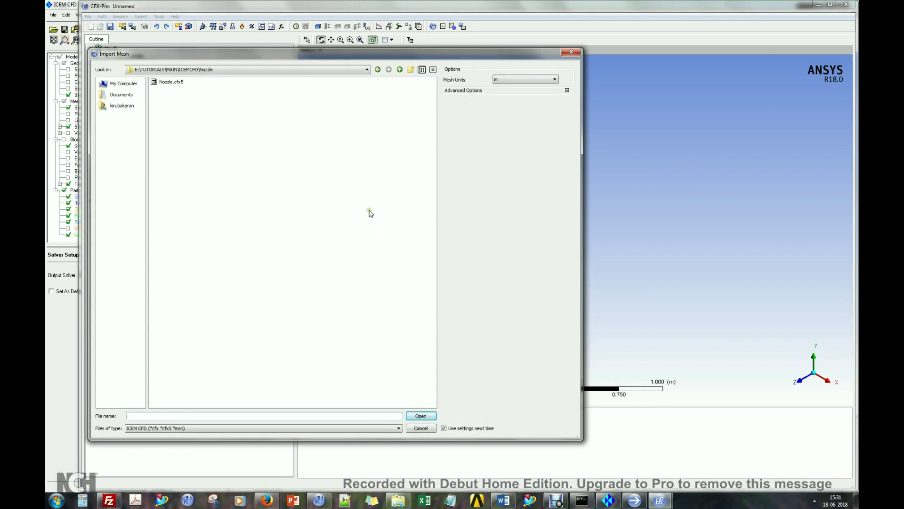
{"action": "double_click", "coordinate": [169, 83]}
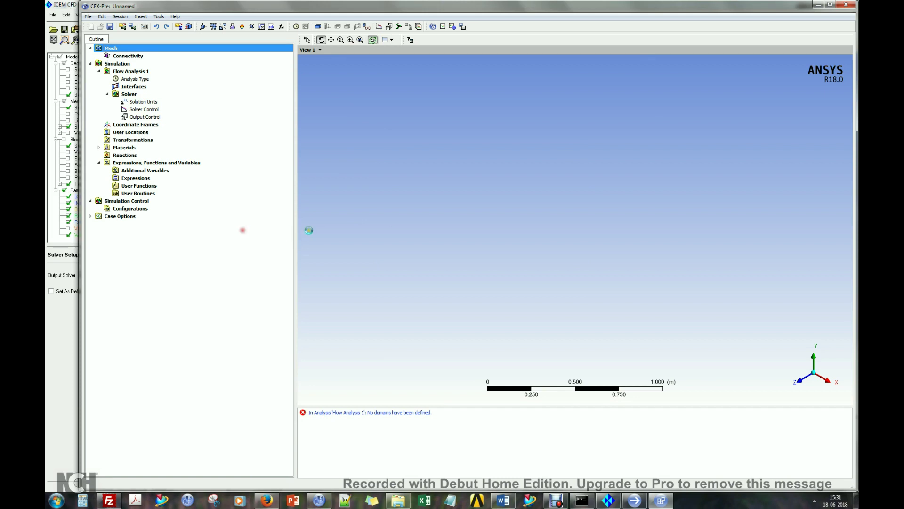
Examine the imported nozzle mesh of the Default Domain from several angles.
{"action": "left_click_drag", "start_coordinate": [507, 248], "coordinate": [488, 193]}
{"action": "left_click", "coordinate": [144, 94]}
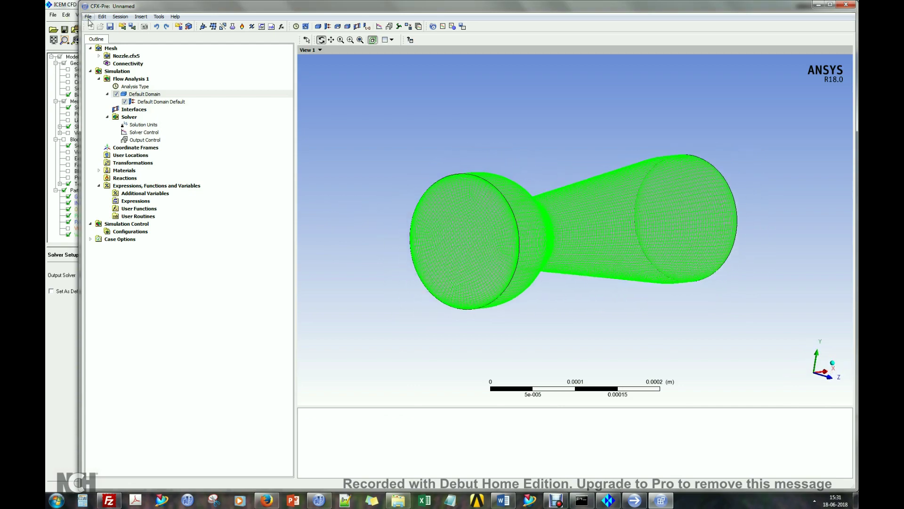
{"action": "left_click_drag", "start_coordinate": [460, 206], "coordinate": [452, 244]}
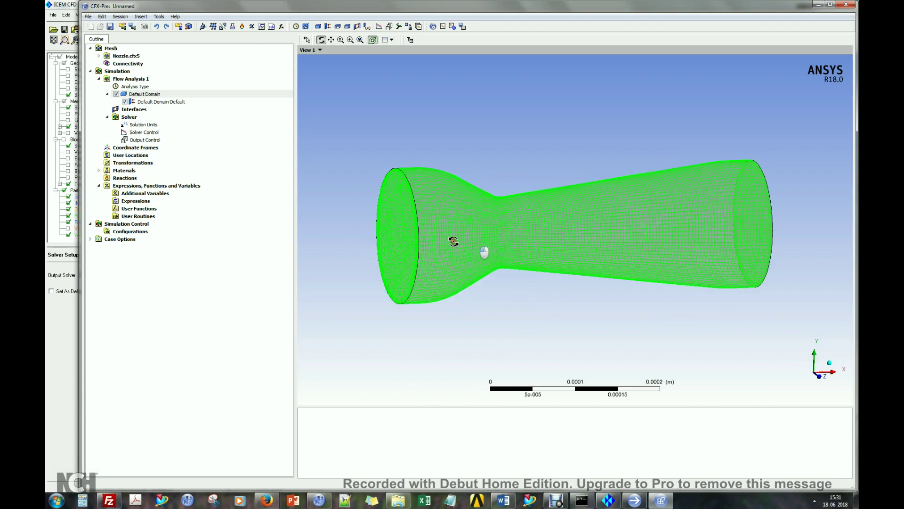